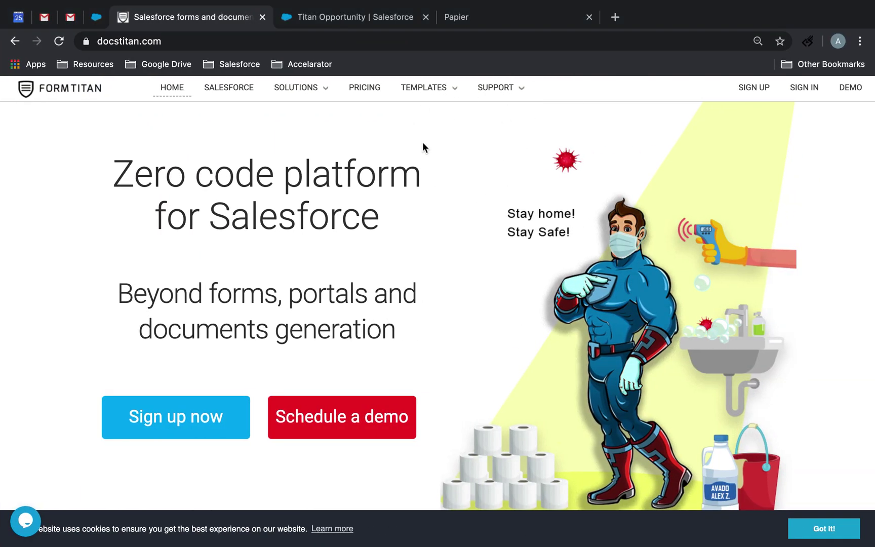
# Sign in to FormTitan with the saved credentials and open the account menu.
pyautogui.click(803, 92)
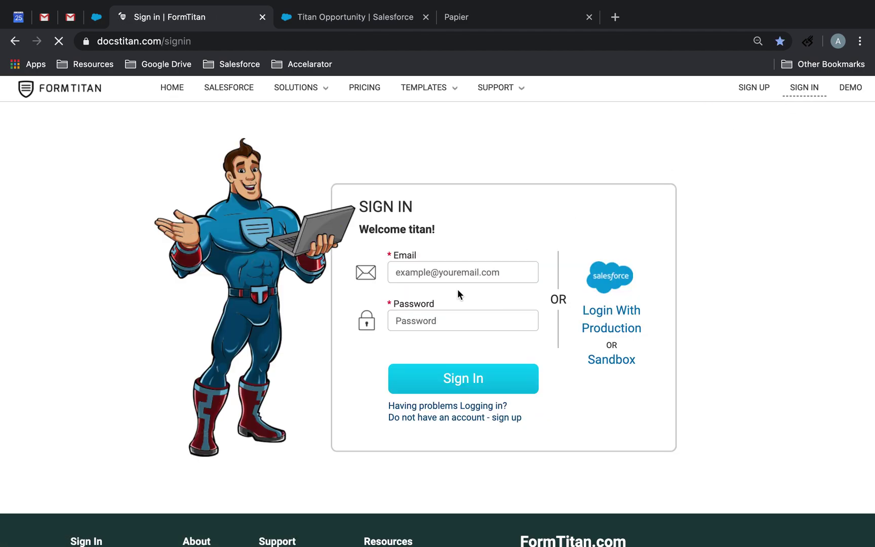
pyautogui.click(464, 381)
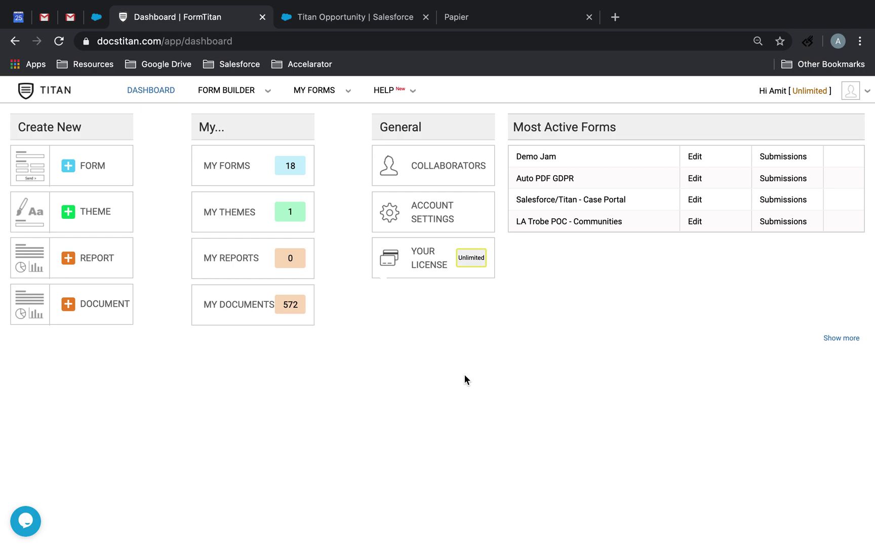
pyautogui.click(859, 98)
# On Push Settings / Logs, revoke the Salesforce connection and start granting access again.
pyautogui.click(817, 115)
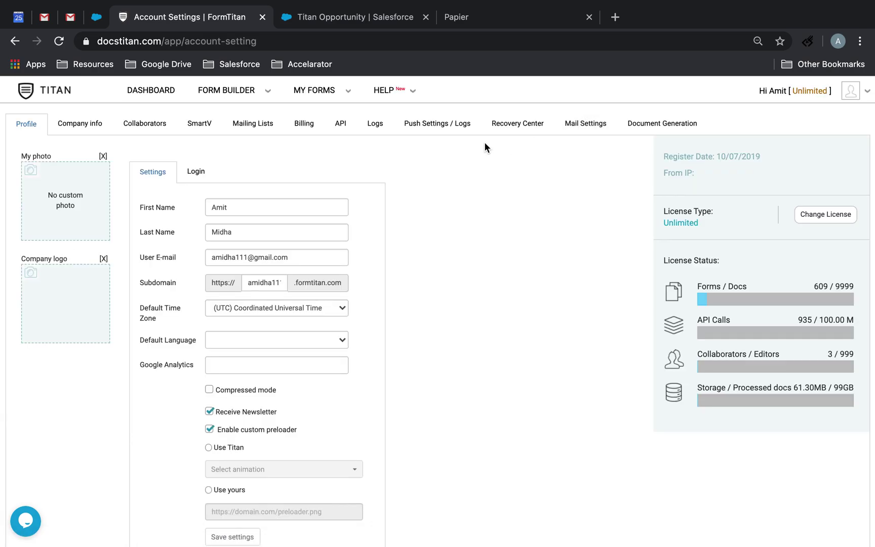
pyautogui.click(446, 130)
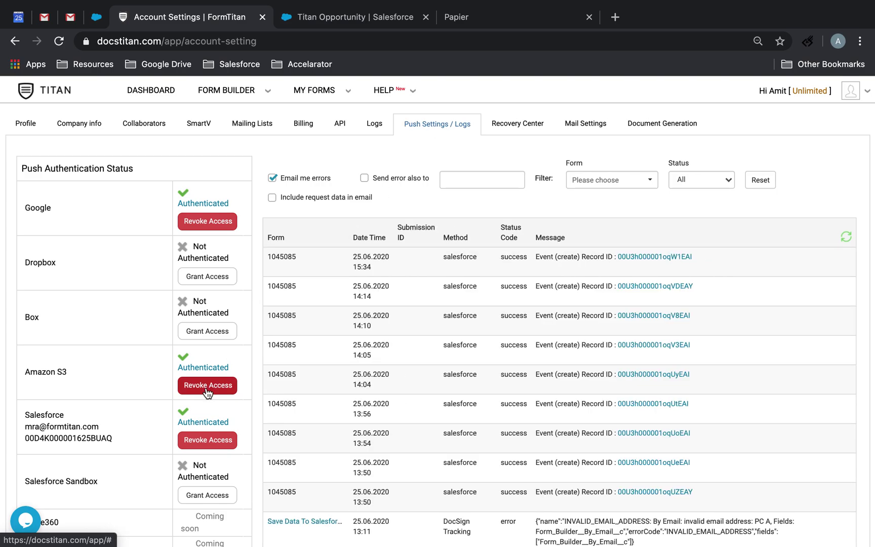
pyautogui.scroll(-1, 207, 393)
pyautogui.click(204, 411)
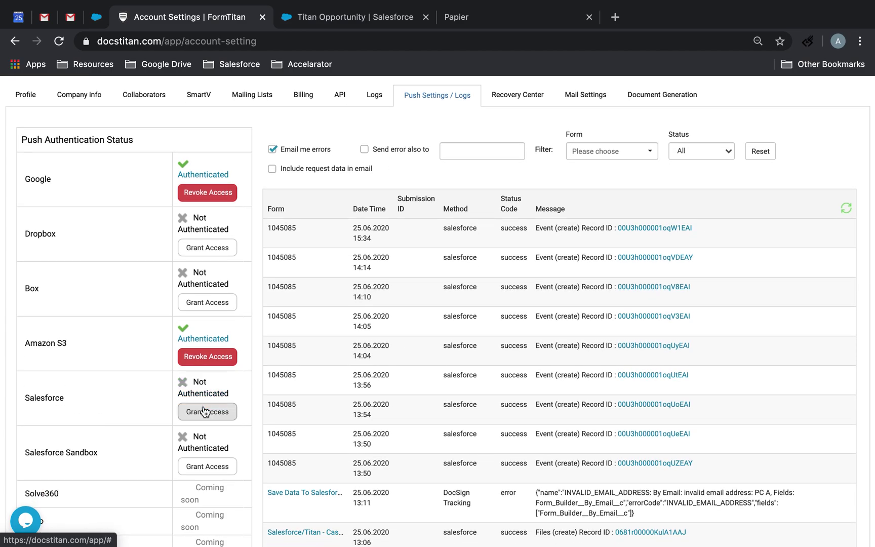
pyautogui.click(205, 412)
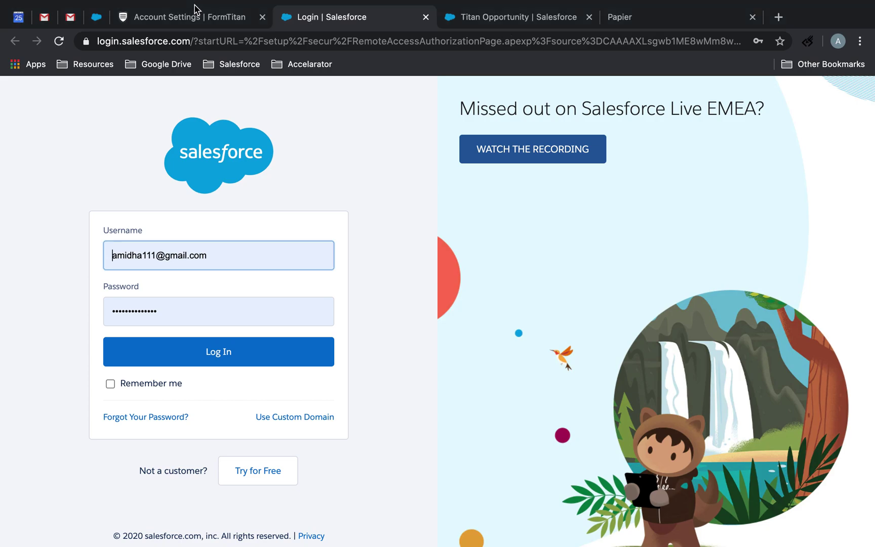
# Log in to Salesforce with the other user's username and password to authorise FormTitan.
pyautogui.click(187, 20)
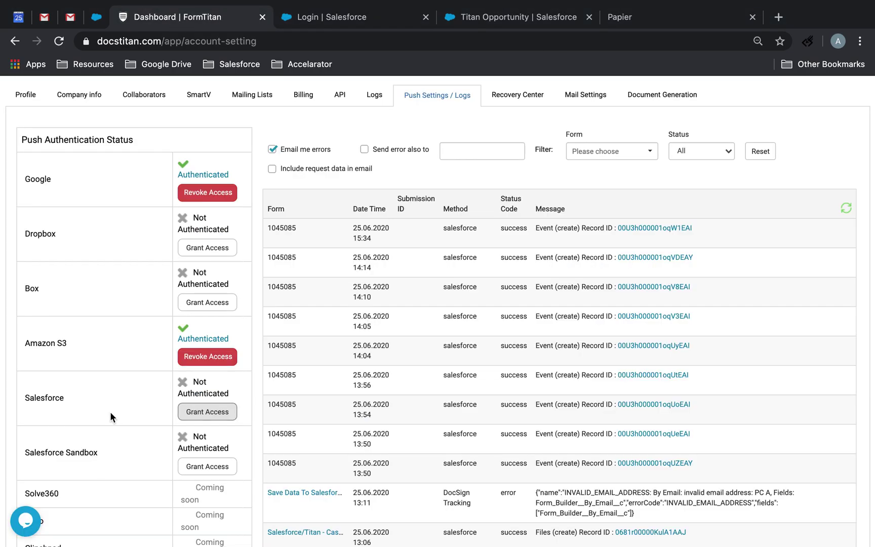
pyautogui.click(377, 16)
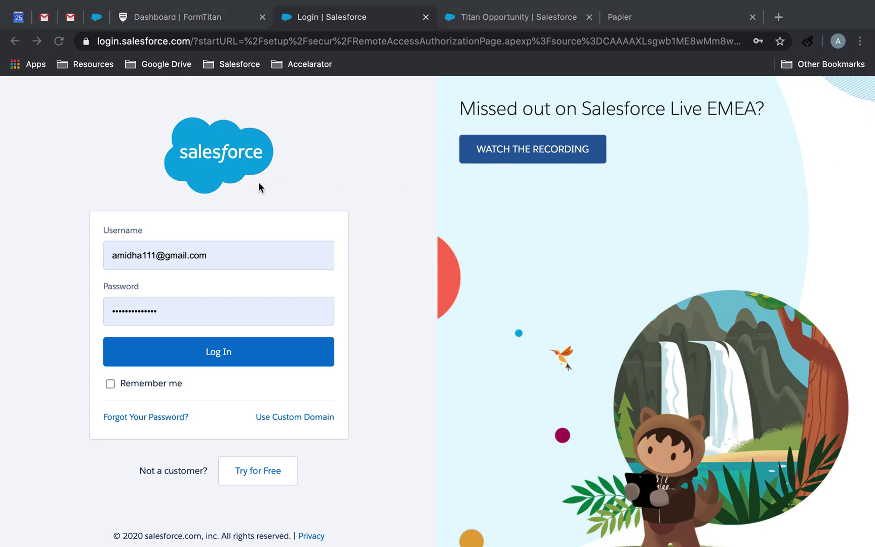
pyautogui.click(234, 249)
pyautogui.moveTo(234, 248); pyautogui.dragTo(78, 254)
pyautogui.hotkey('ctrl', 'v')
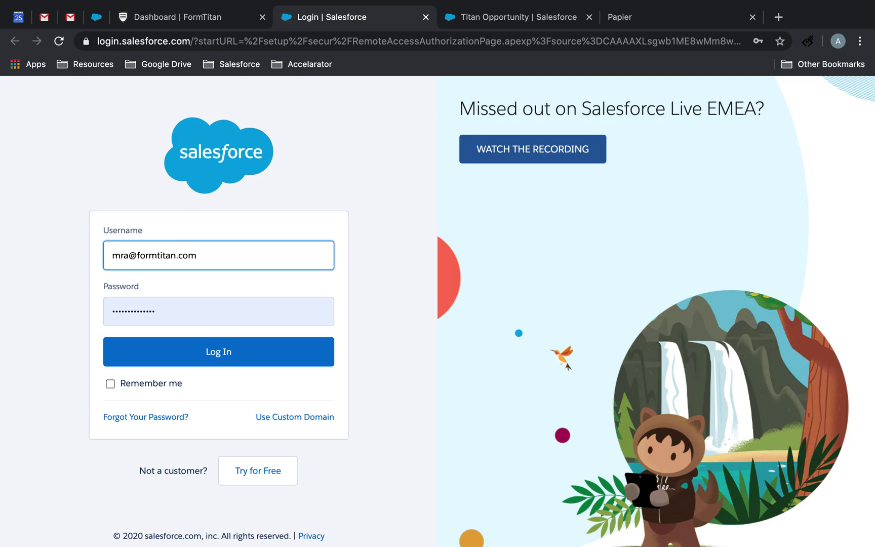
pyautogui.doubleClick(163, 305)
pyautogui.hotkey('ctrl', 'v')
pyautogui.click(196, 350)
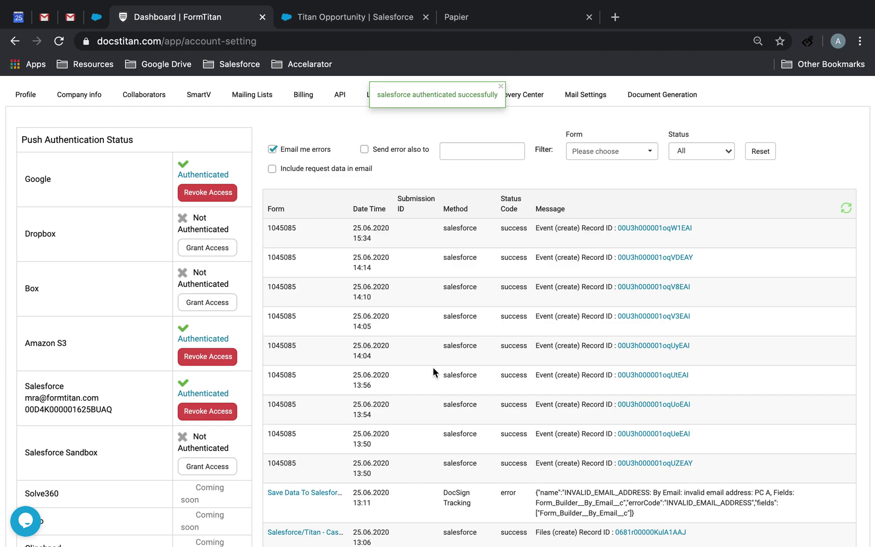
pyautogui.scroll(1, 422, 219)
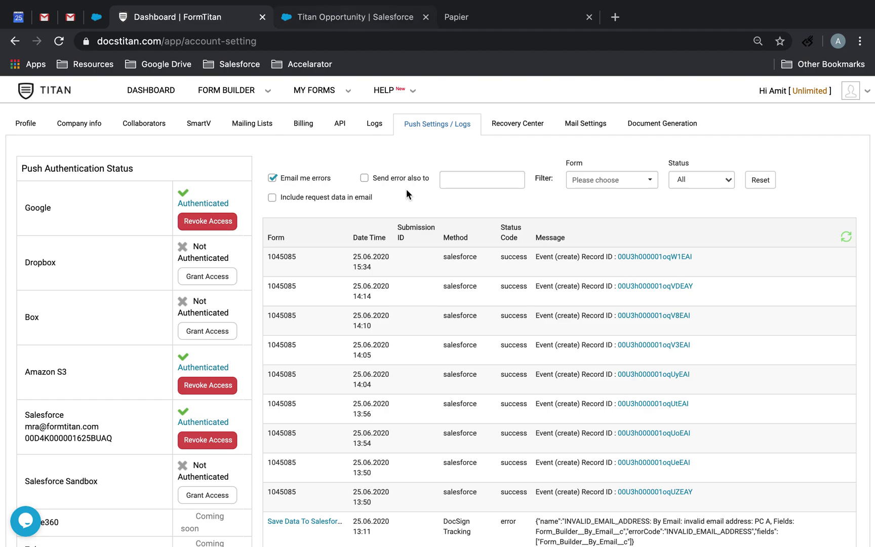
# Switch to the Titan Opportunity record in Salesforce and scroll through its fields.
pyautogui.click(381, 18)
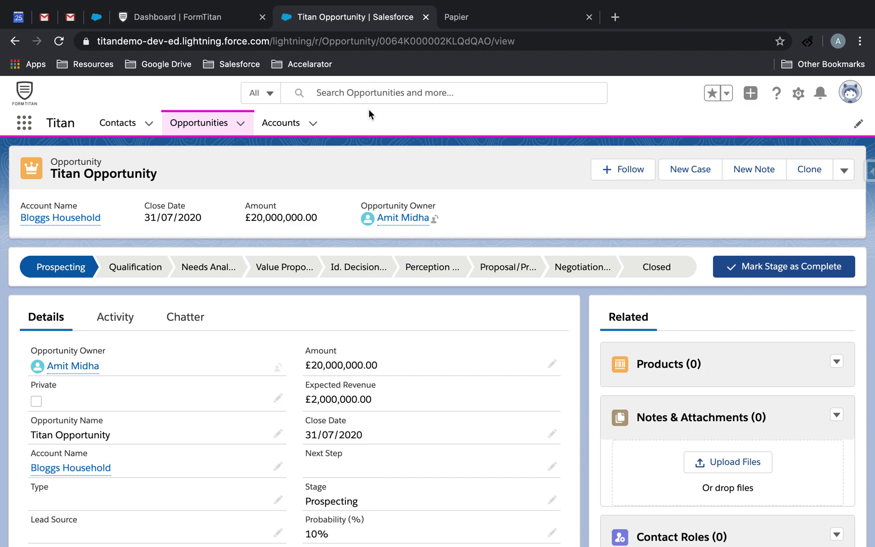
pyautogui.click(690, 169)
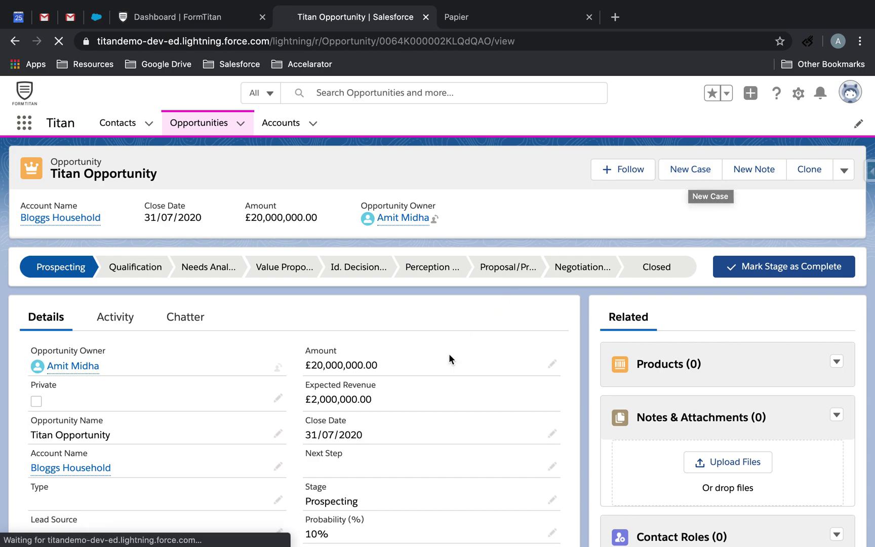
pyautogui.scroll(-3, 449, 353)
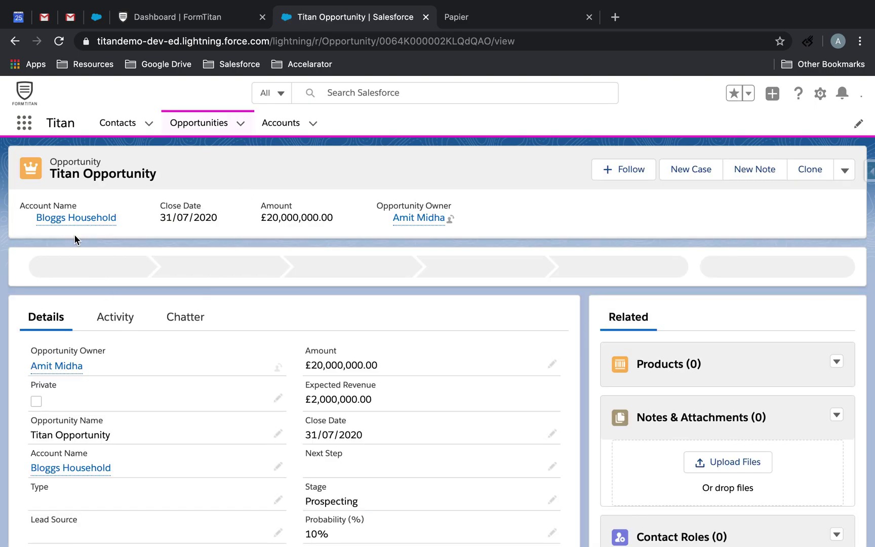
pyautogui.scroll(-2, 121, 423)
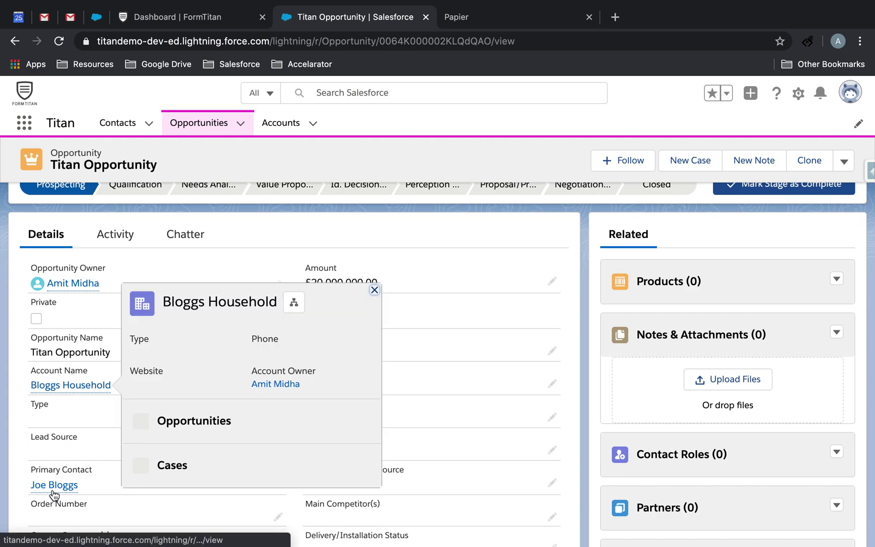
pyautogui.moveTo(56, 487)
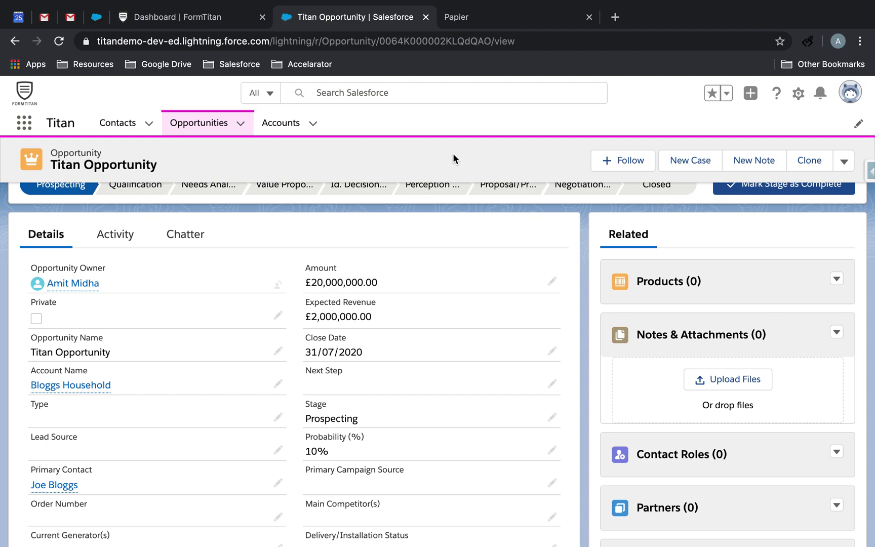
pyautogui.scroll(3, 455, 242)
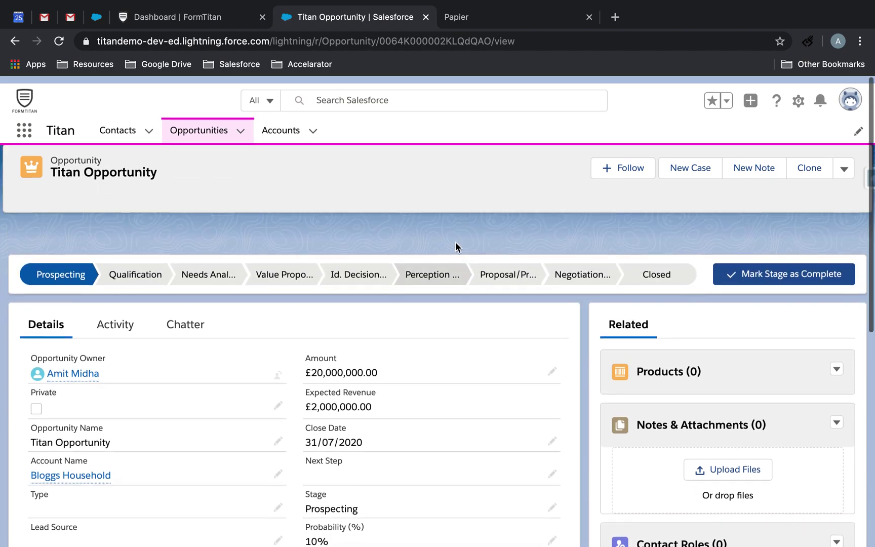
# Search the Office Store for 'formtitan' and add the FormTitan- Salesforce composer add-in.
pyautogui.hotkey('ctrl', 'Right')
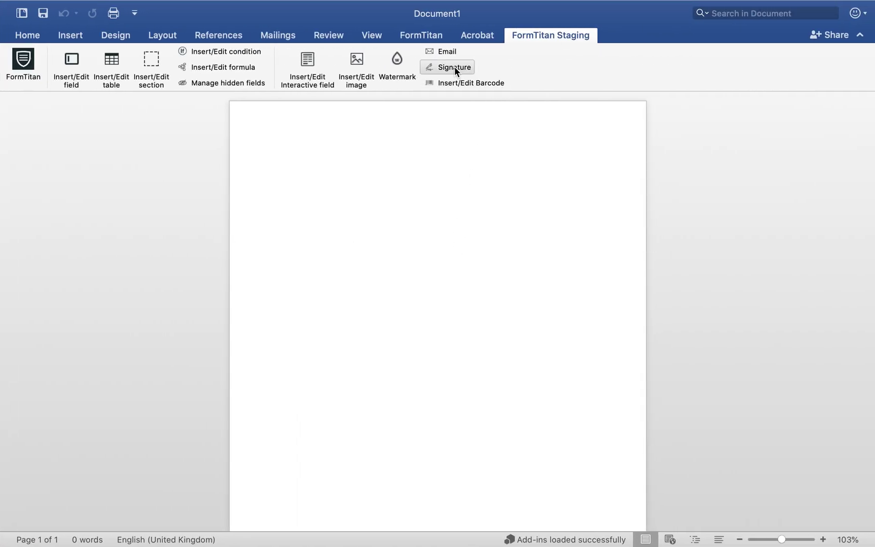
pyautogui.click(71, 36)
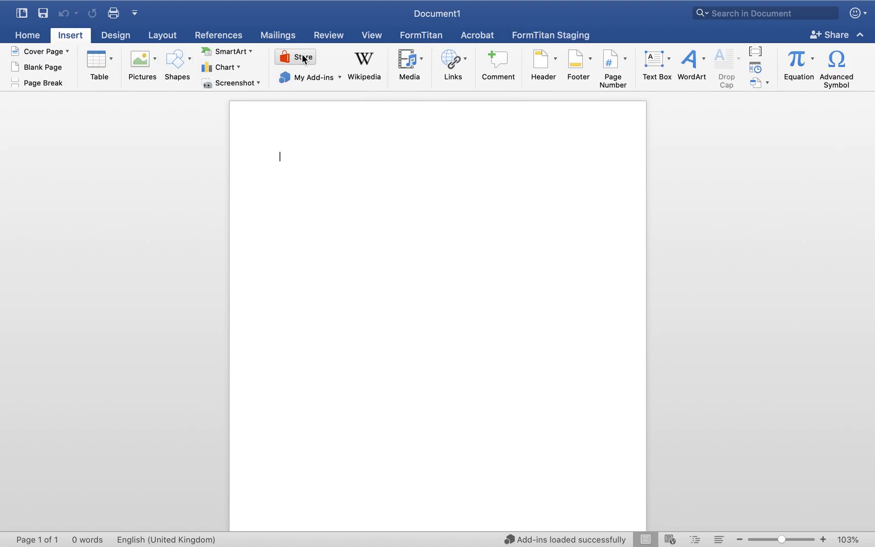
pyautogui.click(303, 59)
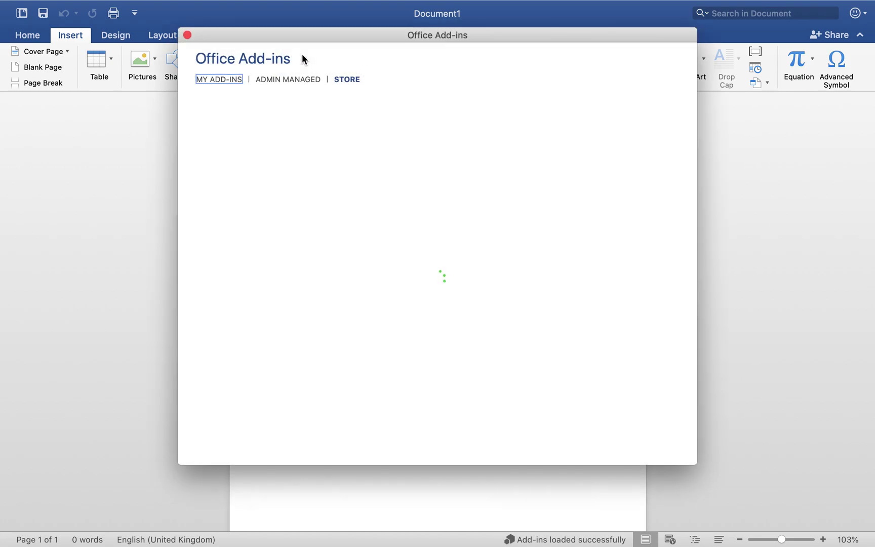
pyautogui.write('formtitan')
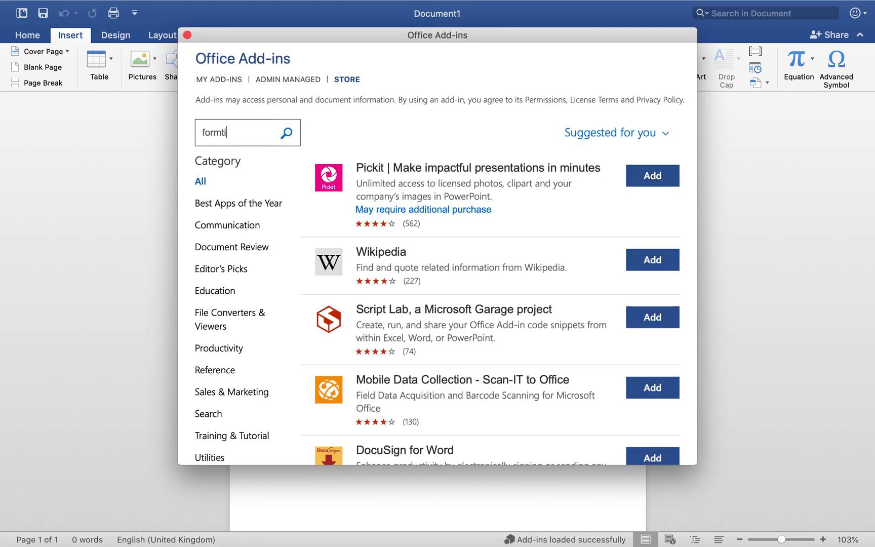
pyautogui.press('Return')
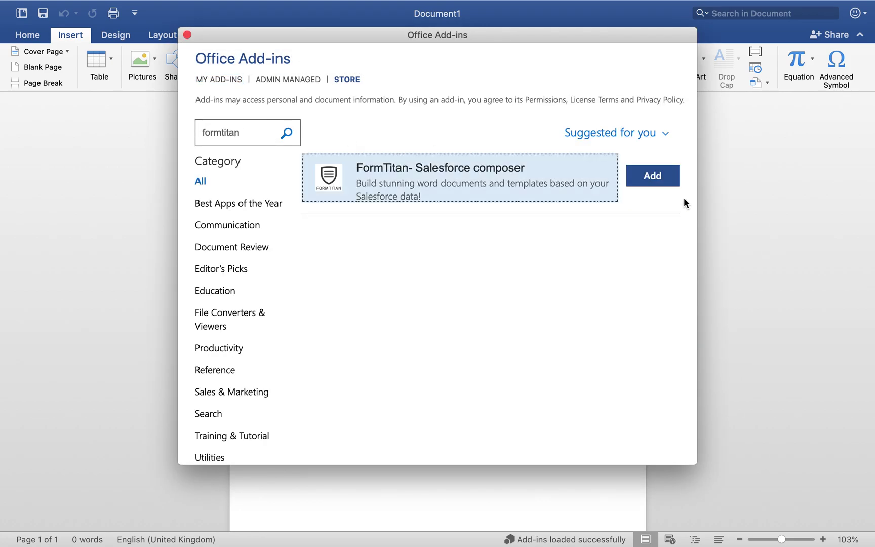
pyautogui.click(662, 182)
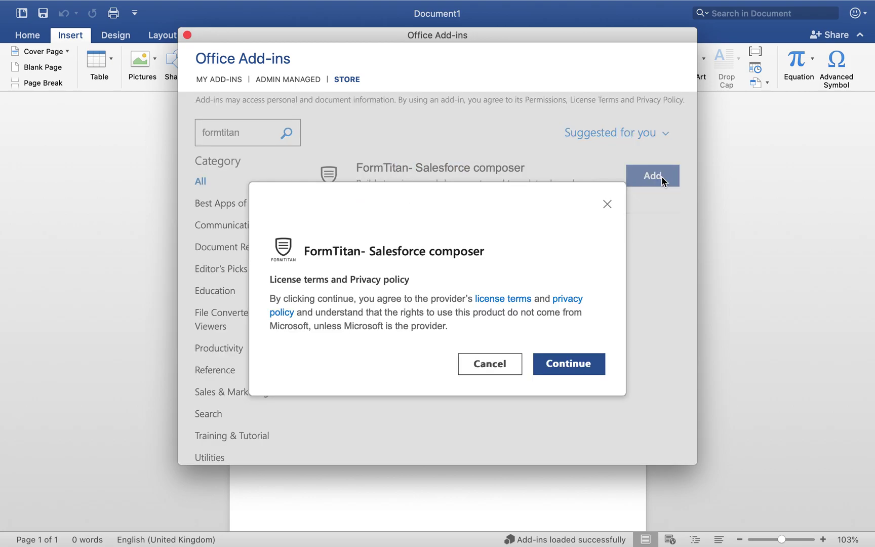
pyautogui.click(608, 204)
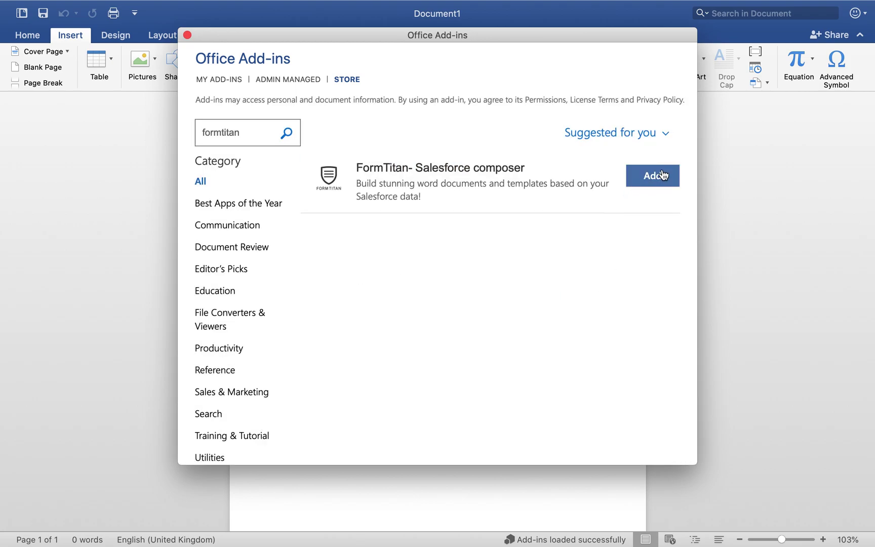
pyautogui.click(188, 35)
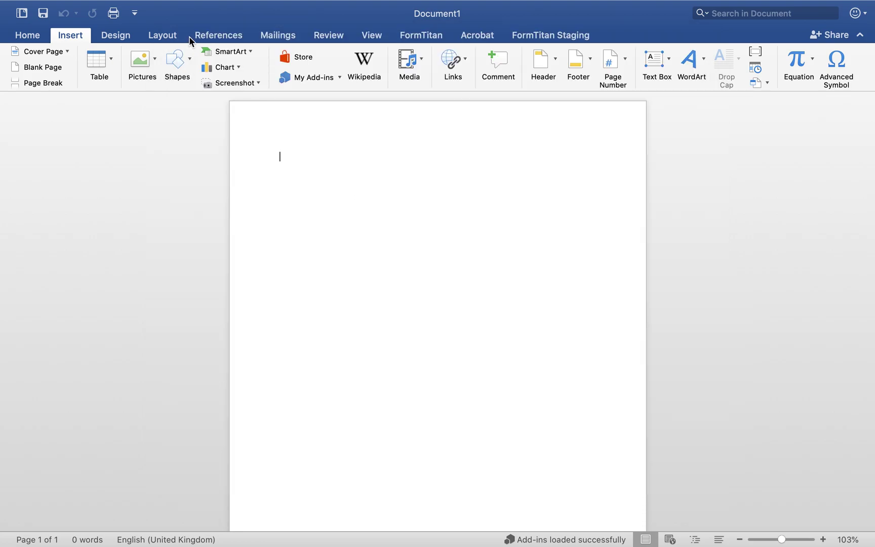
# Compare the FormTitan and FormTitan Staging ribbon tabs and open the FormTitan side panel.
pyautogui.click(582, 34)
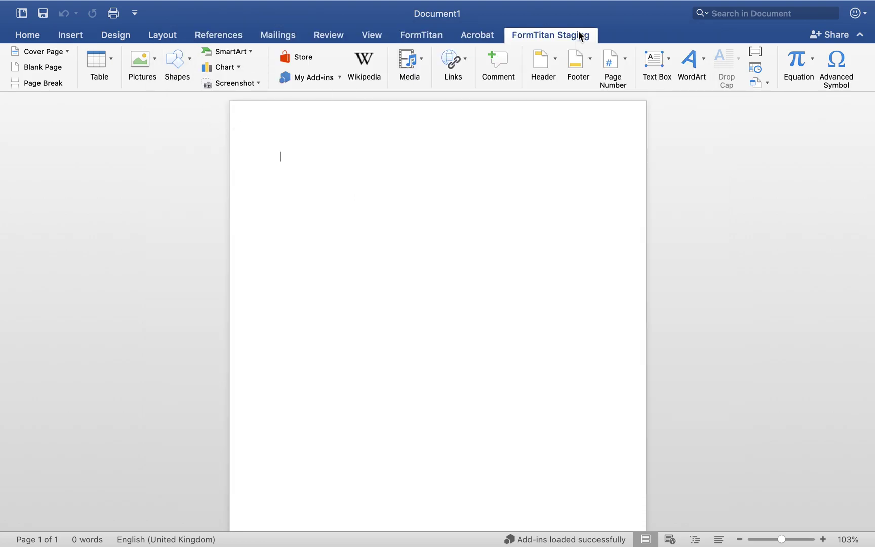
pyautogui.click(429, 35)
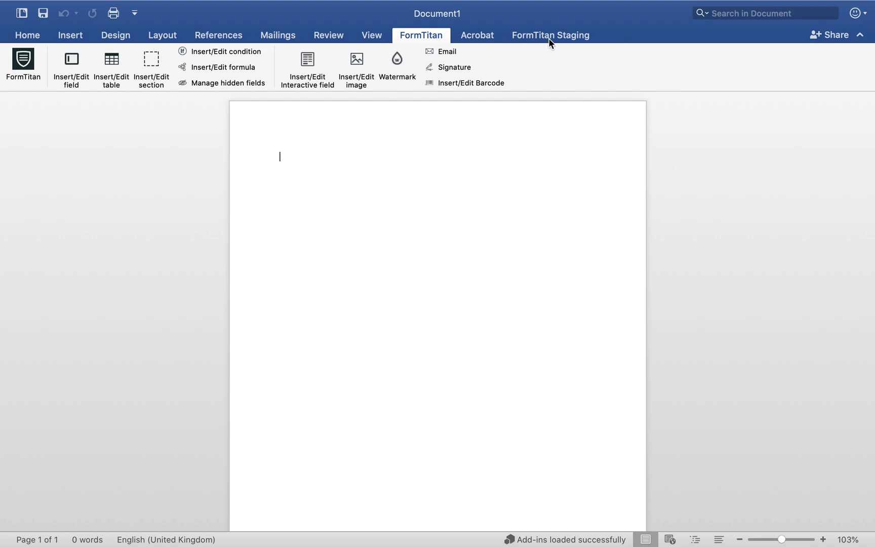
pyautogui.click(550, 37)
pyautogui.click(416, 28)
pyautogui.click(559, 36)
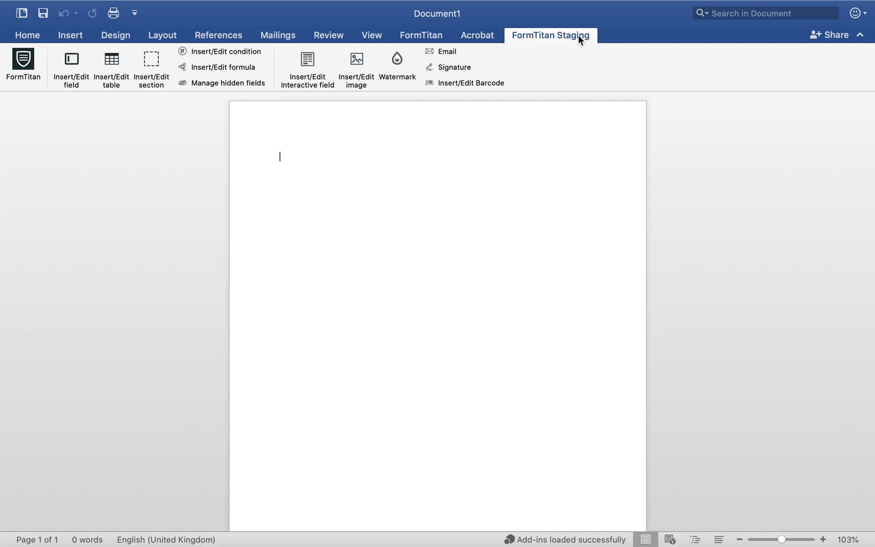
pyautogui.click(30, 64)
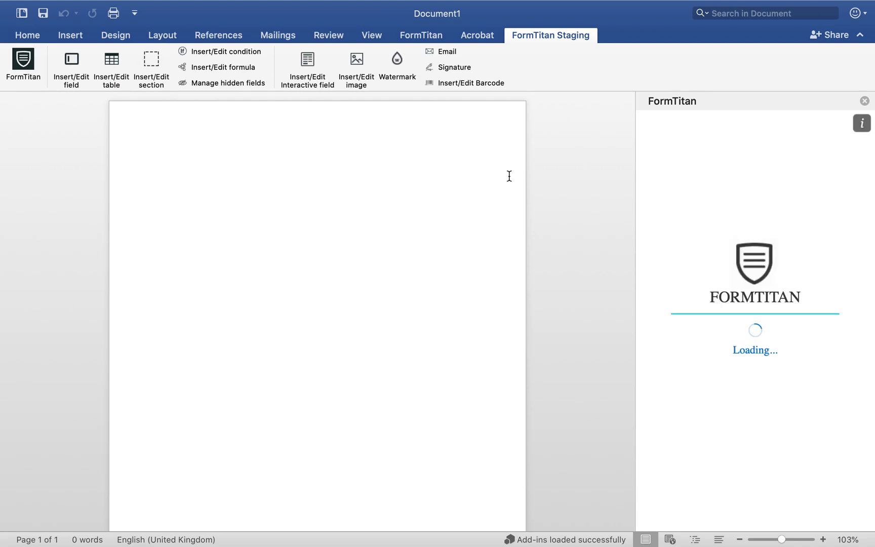
# Sign the add-in in with Salesforce, allow access, and choose the Main account.
pyautogui.click(747, 483)
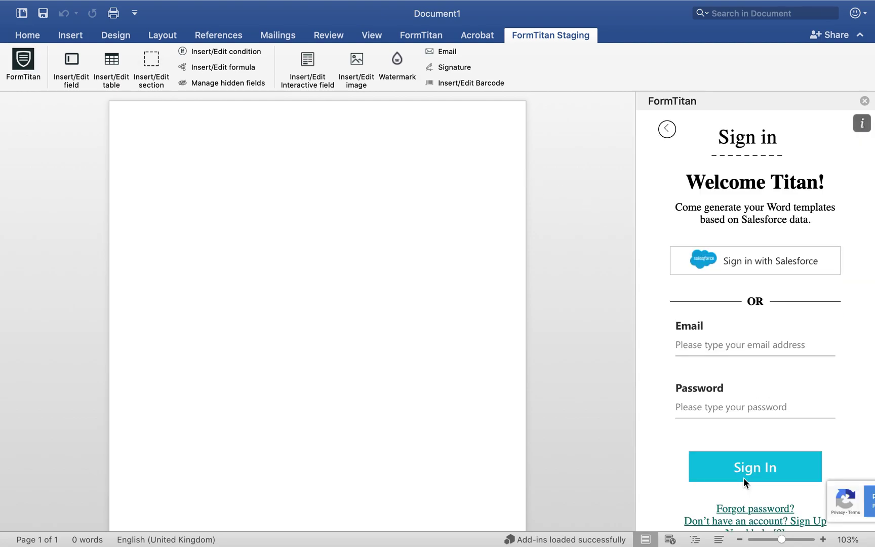
pyautogui.click(764, 259)
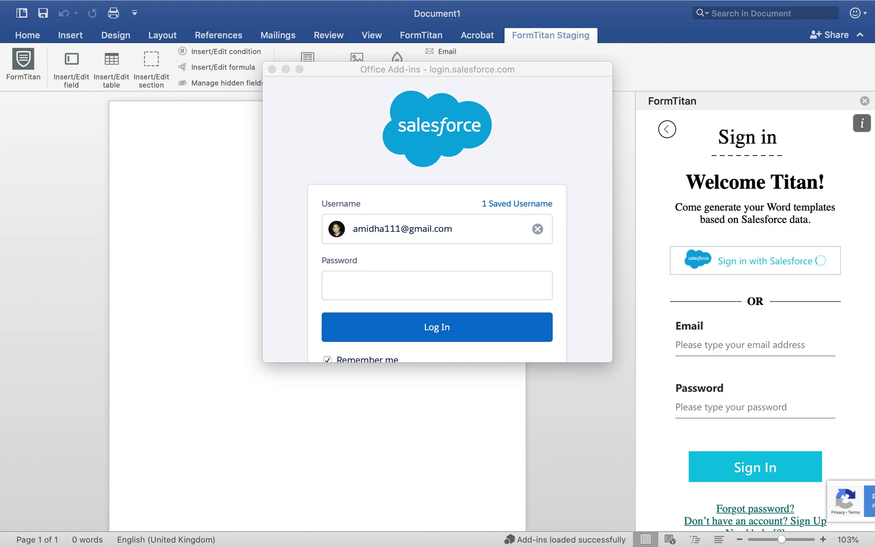
pyautogui.click(433, 283)
pyautogui.press('super+v')
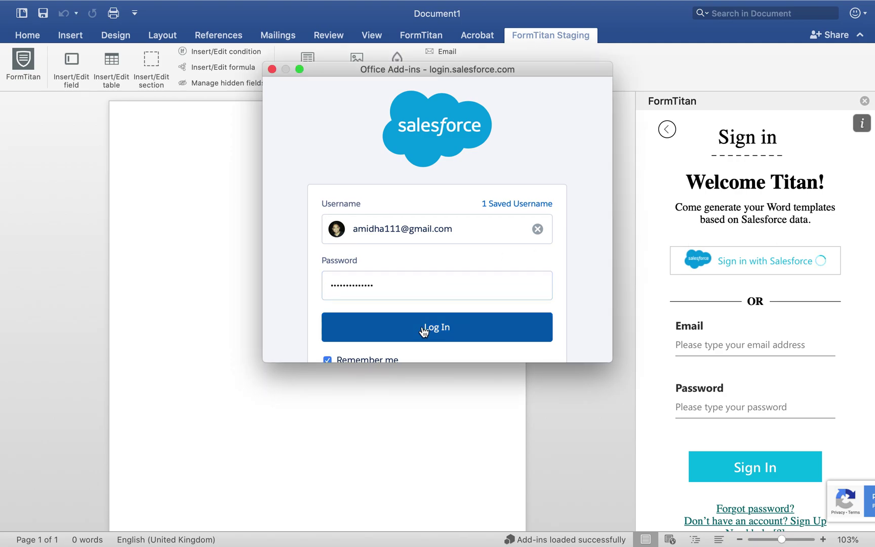
pyautogui.scroll(-2, 498, 262)
pyautogui.click(498, 269)
pyautogui.scroll(-7, 502, 201)
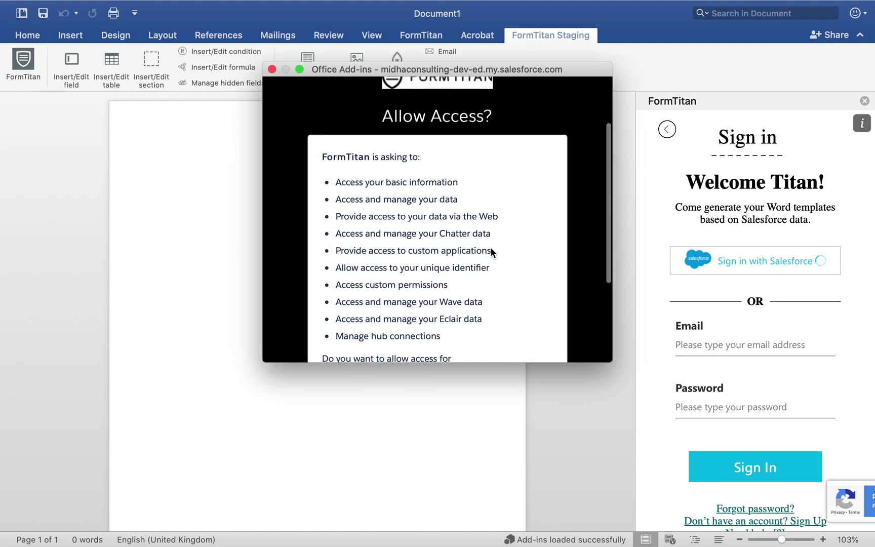
pyautogui.click(494, 274)
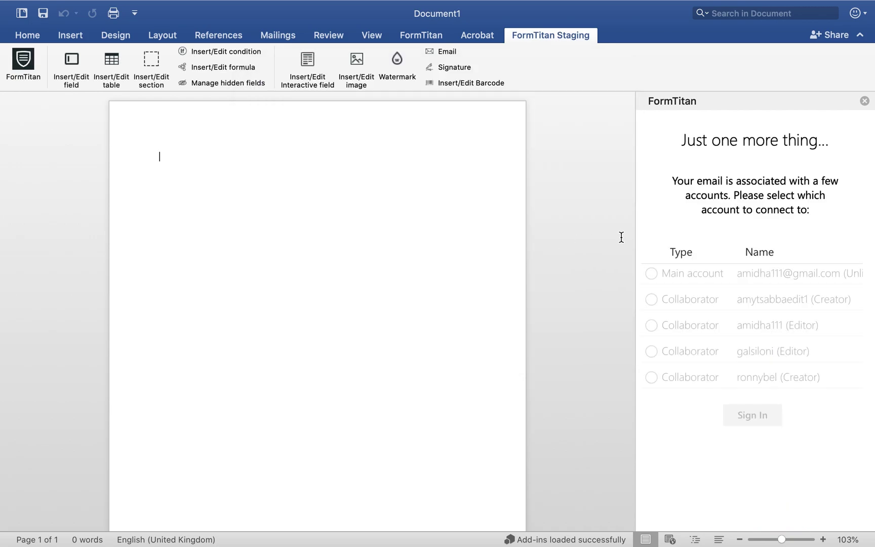
pyautogui.click(738, 271)
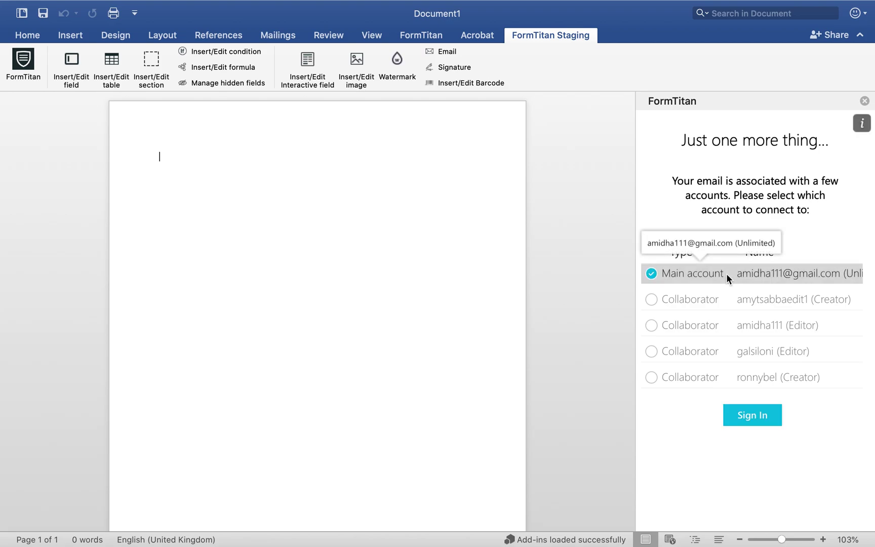
pyautogui.click(755, 416)
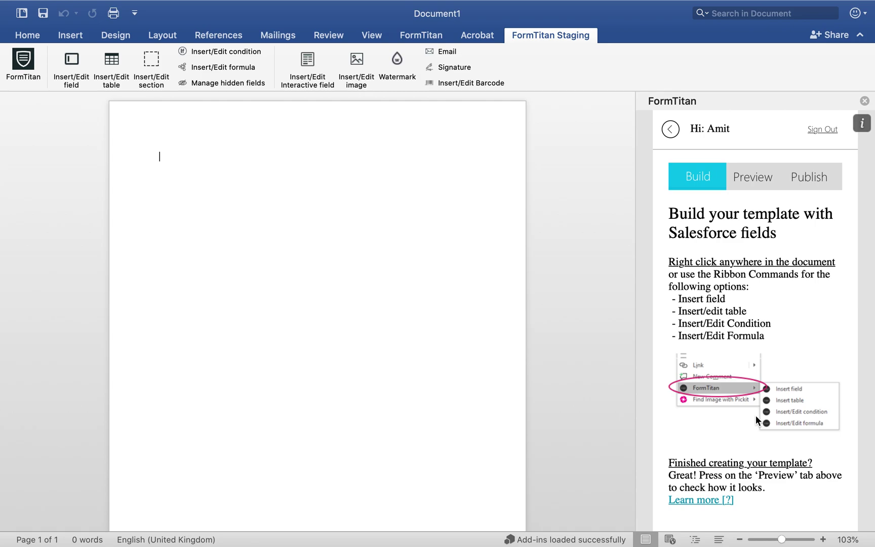
# Review the Titan Opportunity's Name and Amount fields, then open the Bloggs Household account.
pyautogui.press('super+Tab')
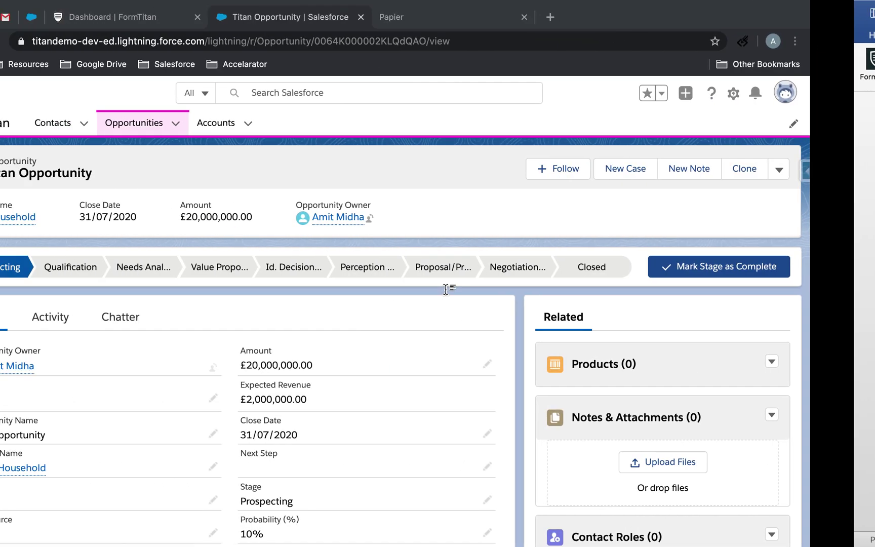
pyautogui.scroll(-3, 445, 289)
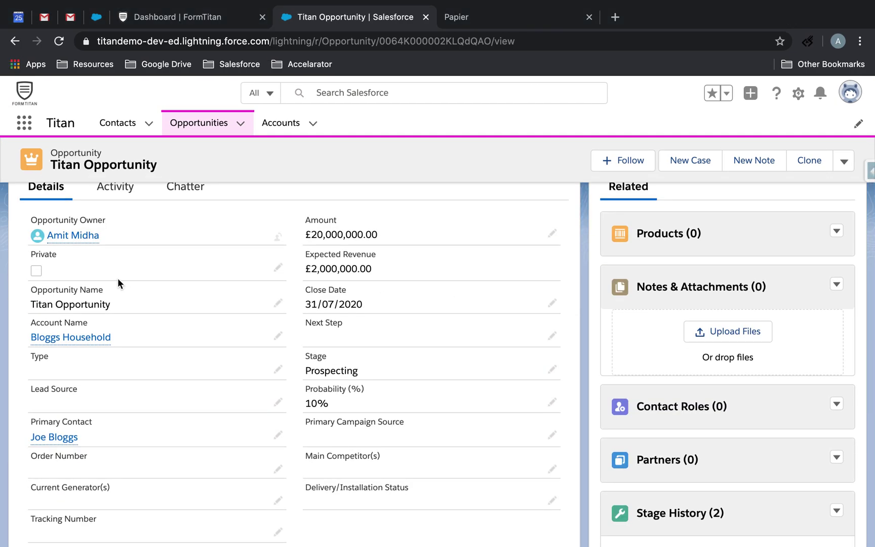
pyautogui.moveTo(37, 290); pyautogui.dragTo(134, 300)
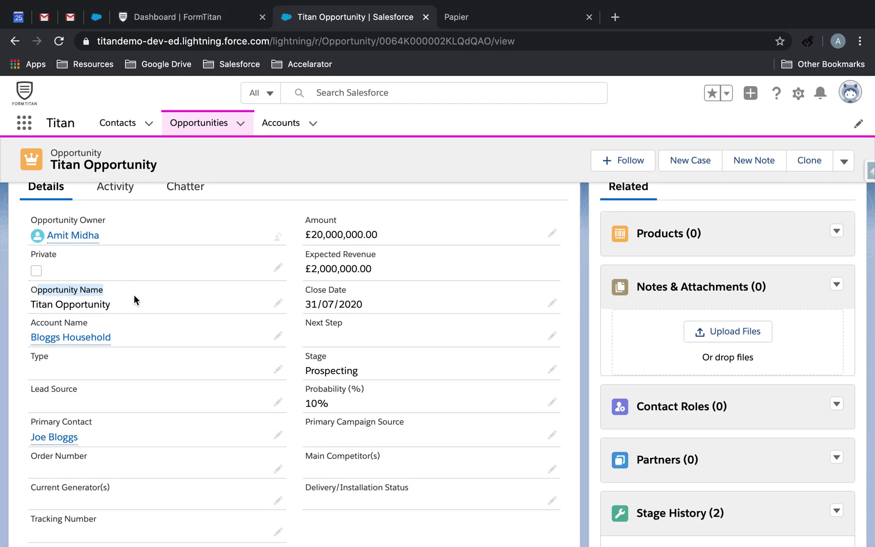
pyautogui.click(174, 295)
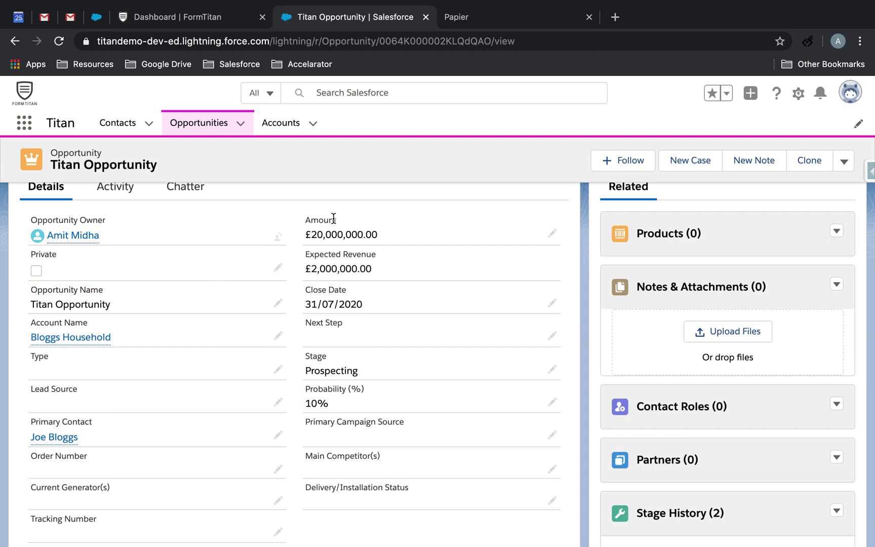
pyautogui.moveTo(305, 225); pyautogui.dragTo(370, 241)
pyautogui.scroll(-1, 372, 311)
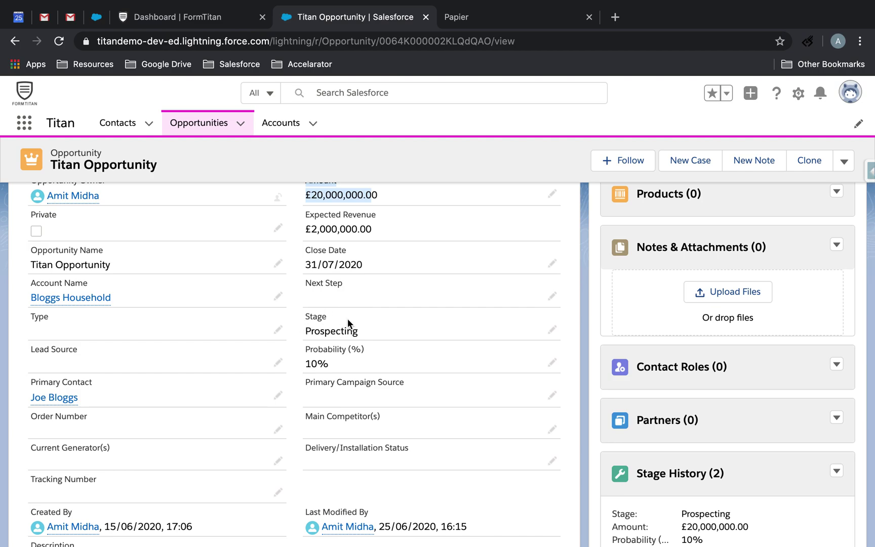
pyautogui.moveTo(85, 303)
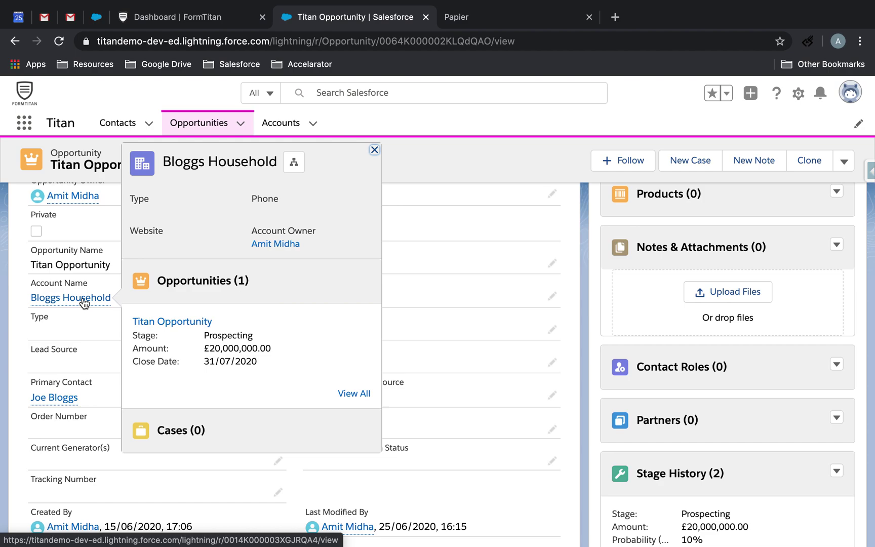
pyautogui.moveTo(60, 409)
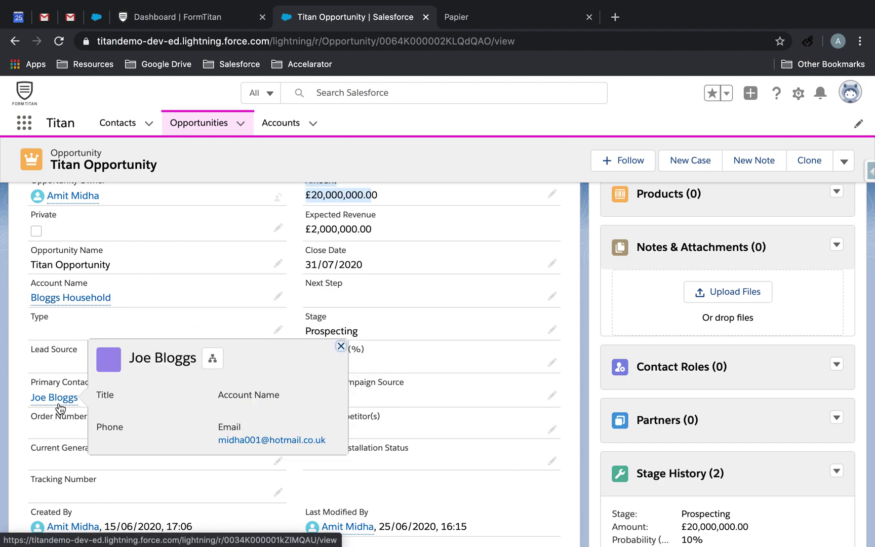
pyautogui.click(62, 300)
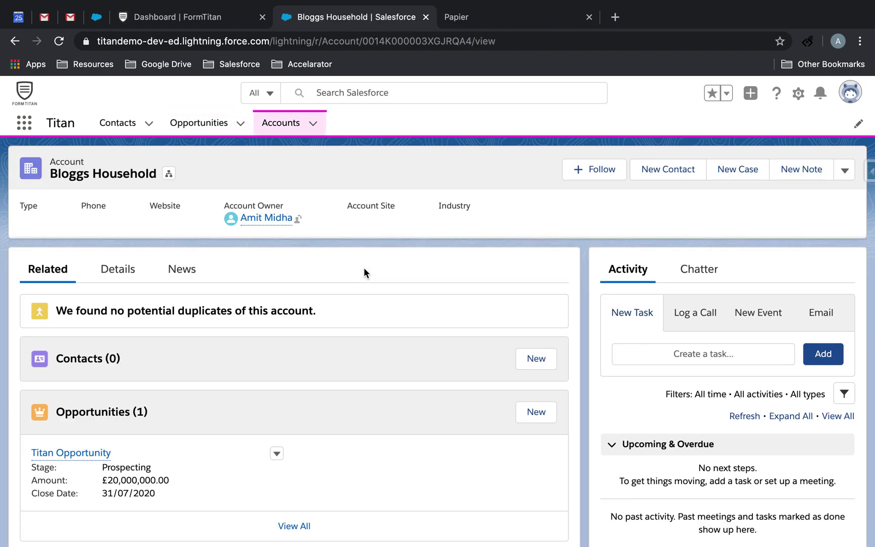
# Create a new contact with salutation Mr., first and last name, and e-mail, and save it.
pyautogui.click(531, 365)
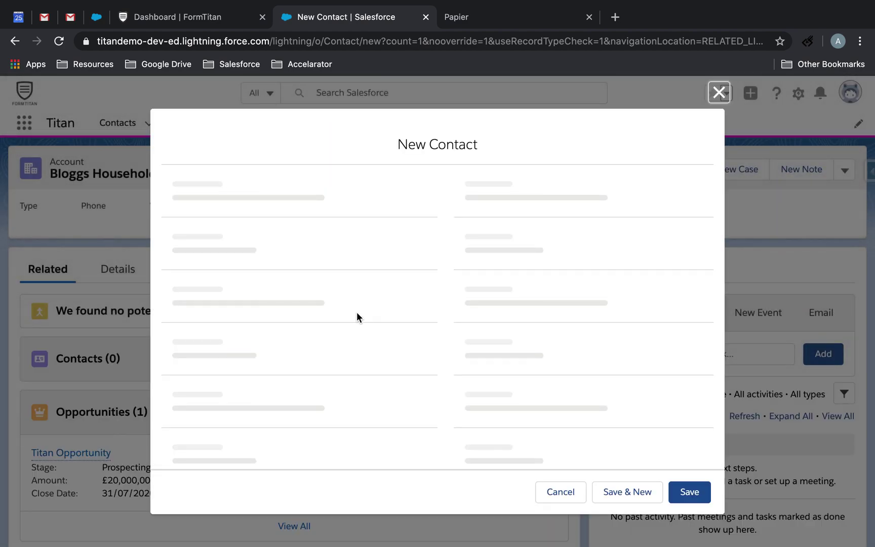
pyautogui.click(290, 284)
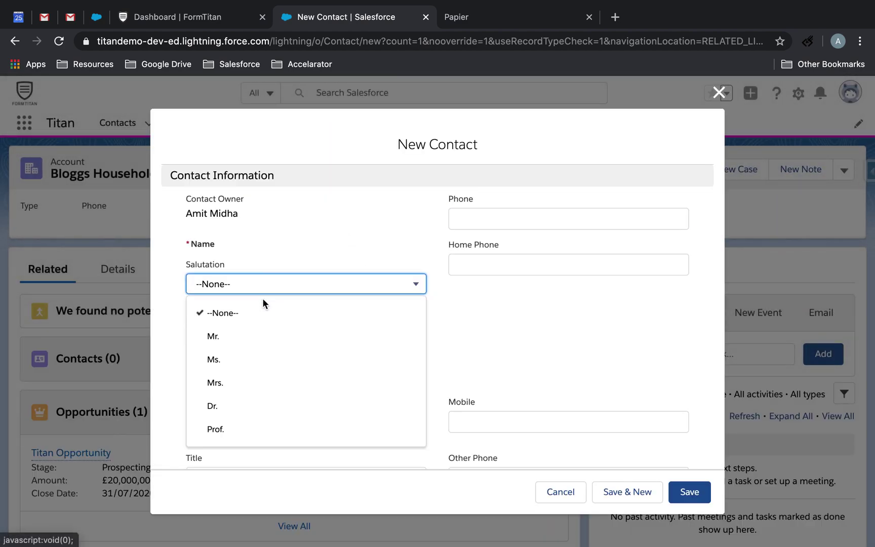
pyautogui.click(225, 338)
pyautogui.click(252, 321)
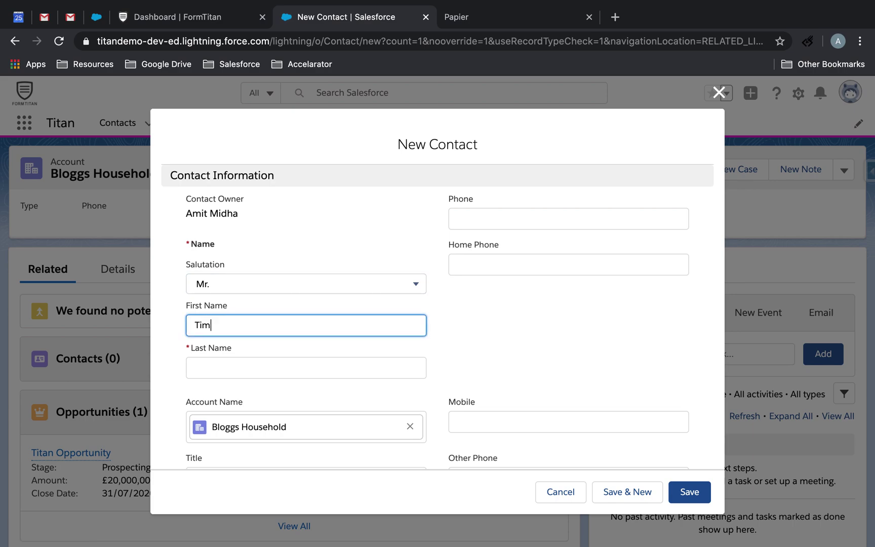
pyautogui.press('Tab')
pyautogui.write('Bloggs')
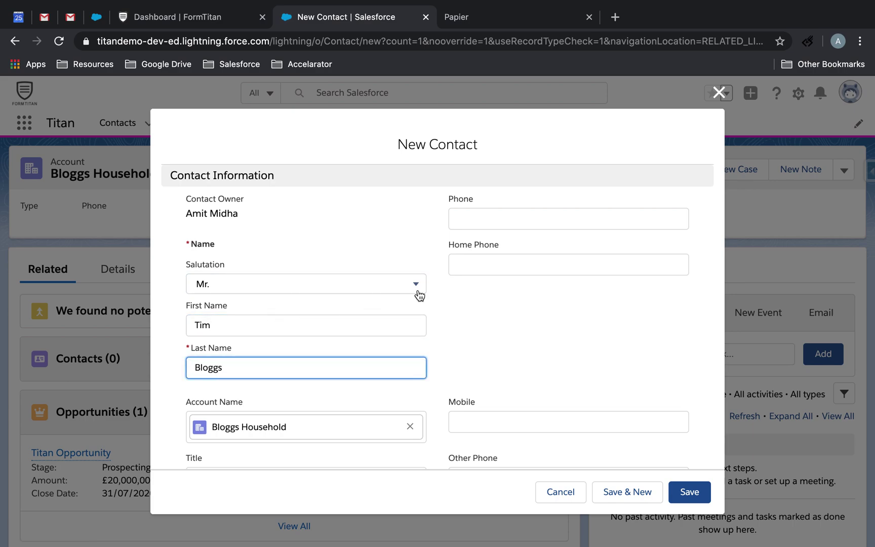
pyautogui.scroll(-3, 568, 380)
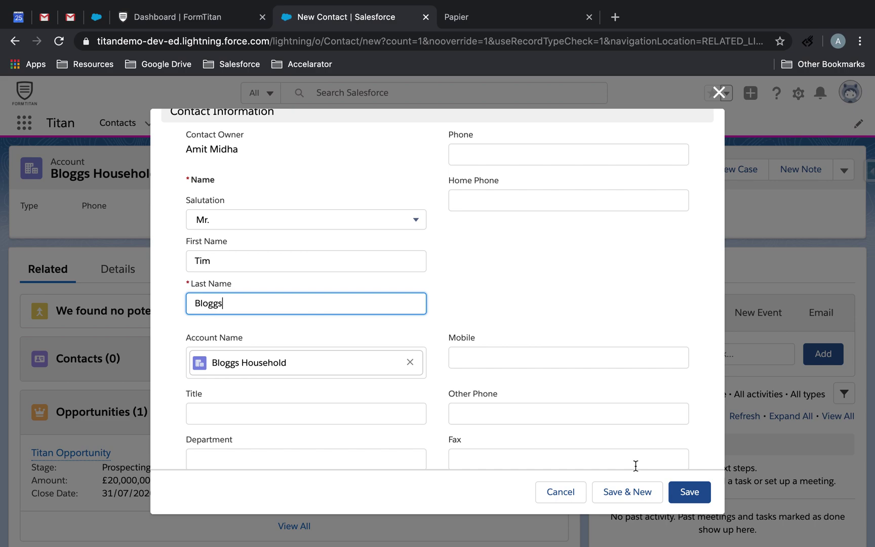
pyautogui.scroll(-5, 634, 465)
pyautogui.click(568, 338)
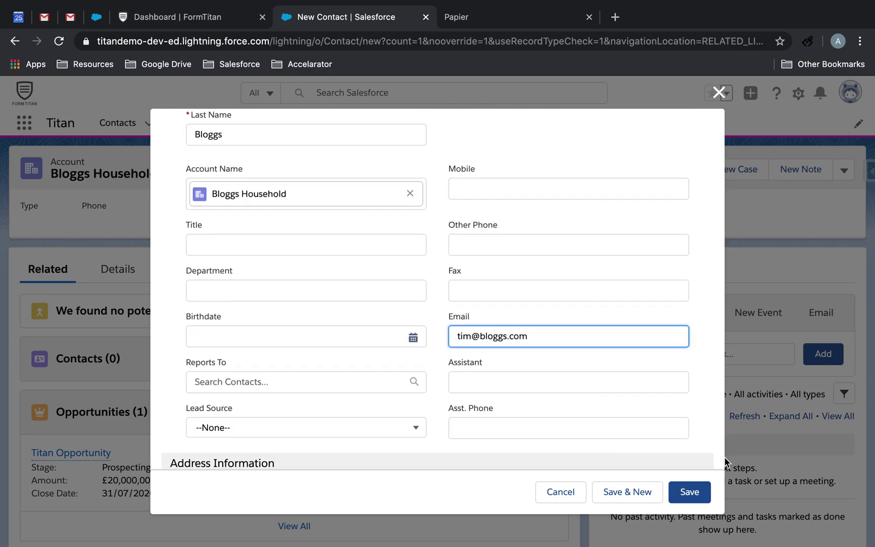
pyautogui.click(685, 492)
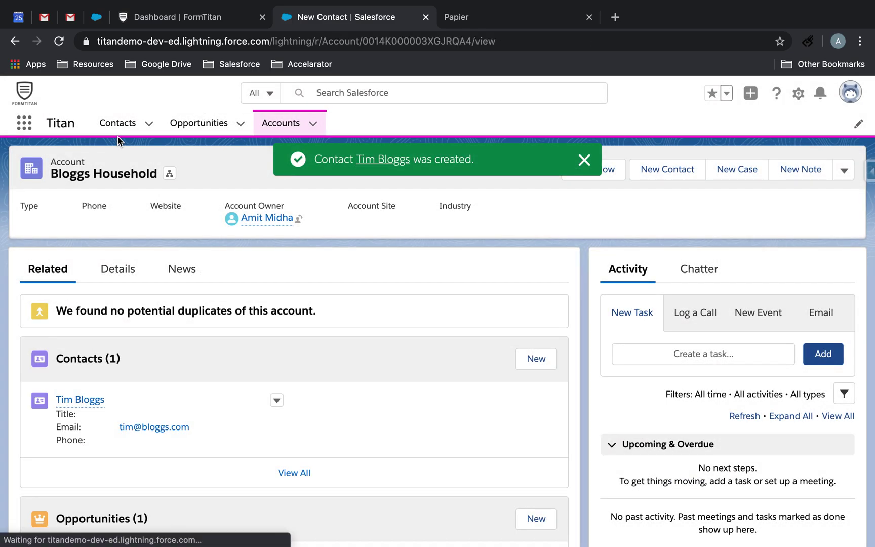
pyautogui.click(120, 127)
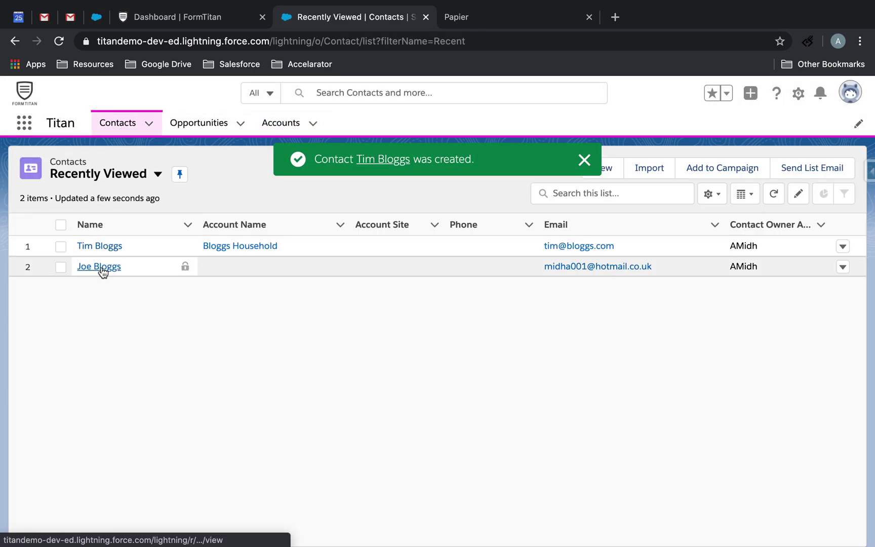
# Open the older existing contact's record and scroll through its detail fields.
pyautogui.click(101, 270)
pyautogui.click(51, 273)
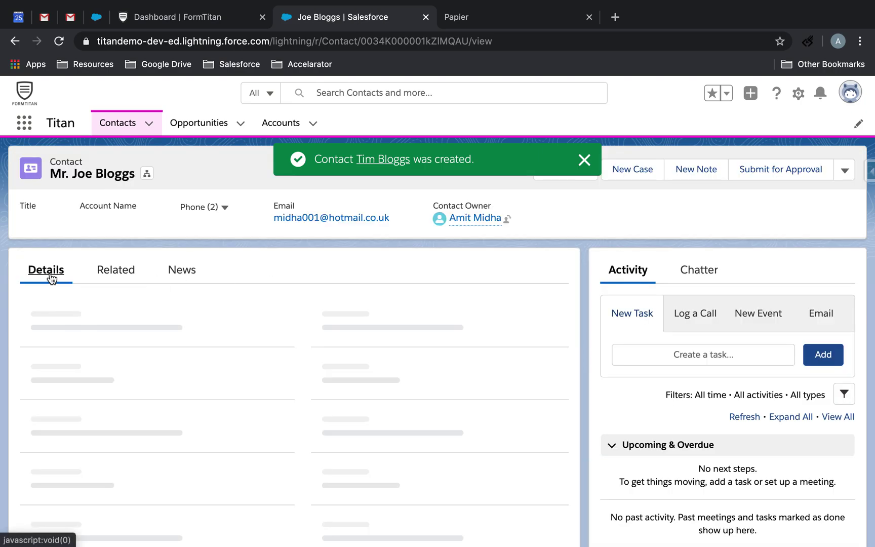
pyautogui.scroll(-3, 191, 391)
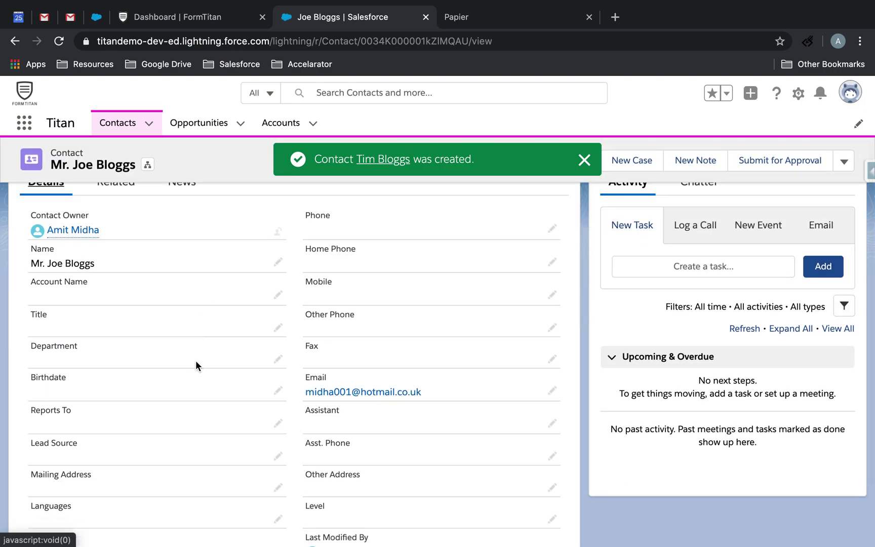
pyautogui.scroll(-2, 196, 437)
pyautogui.scroll(5, 196, 437)
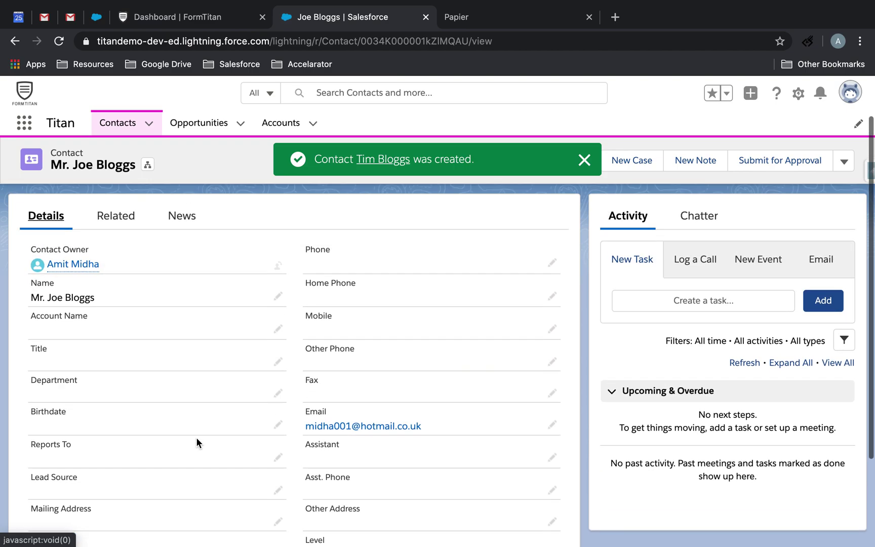
pyautogui.scroll(-3, 338, 402)
pyautogui.scroll(4, 338, 402)
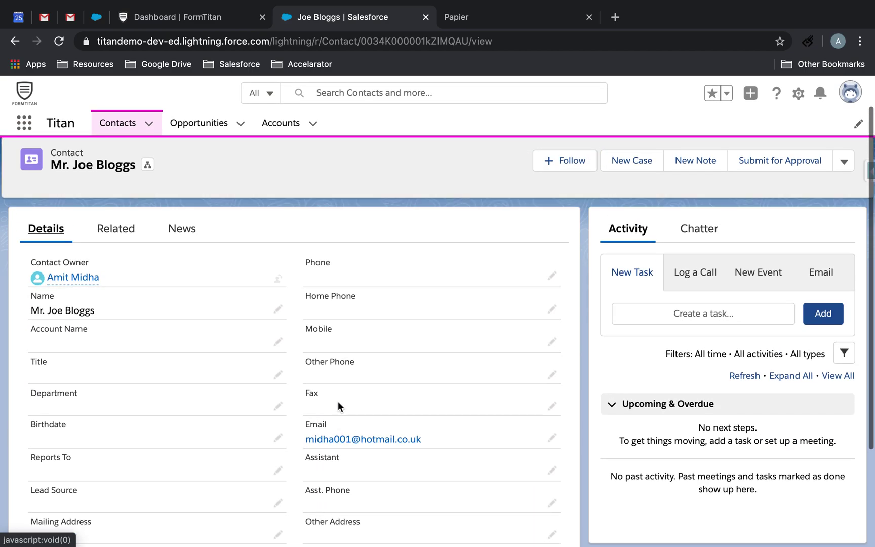
pyautogui.scroll(-1, 372, 292)
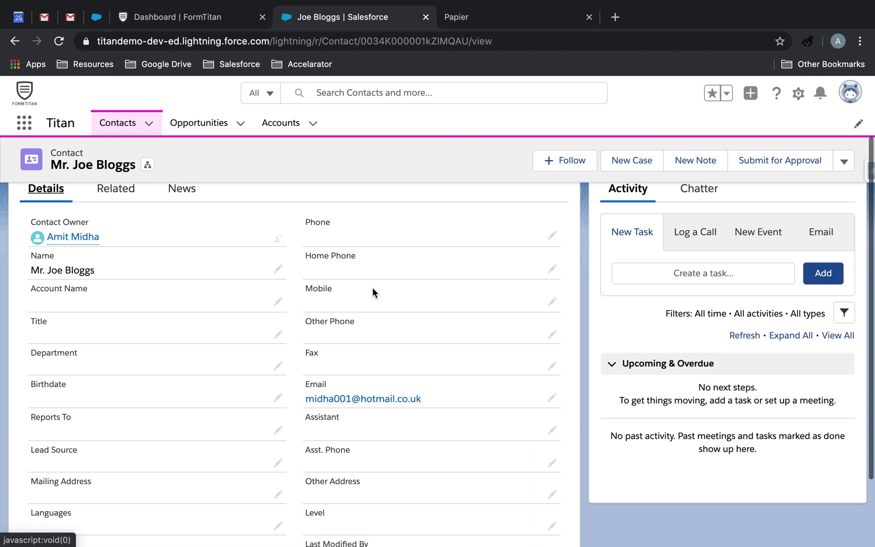
pyautogui.scroll(-2, 361, 310)
pyautogui.scroll(4, 361, 312)
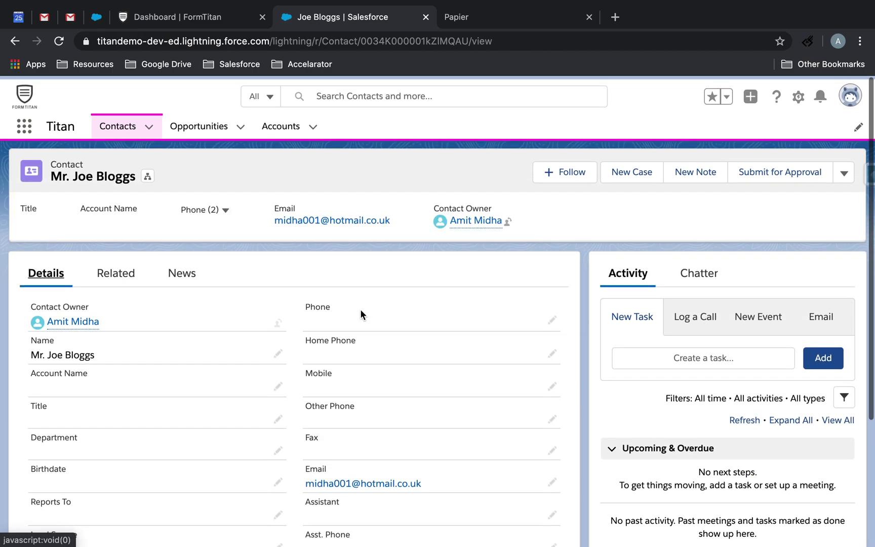
pyautogui.scroll(-1, 361, 312)
pyautogui.scroll(-2, 361, 313)
pyautogui.scroll(2, 361, 313)
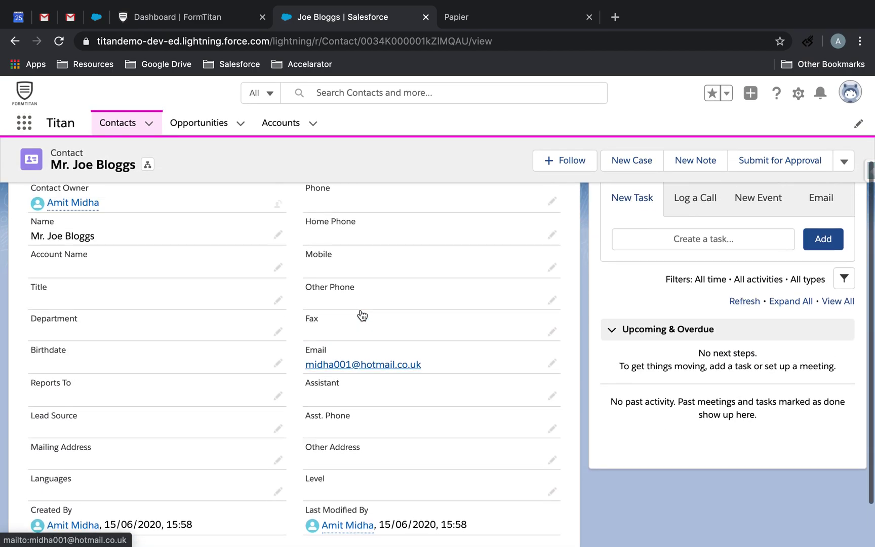
# Set the contact's Account Name to Bloggs Household, save, and open Opportunities.
pyautogui.doubleClick(149, 274)
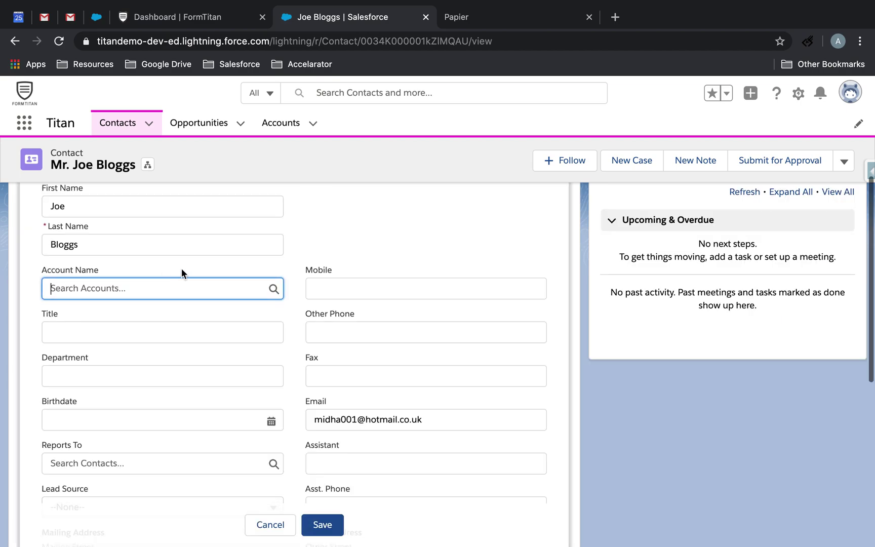
pyautogui.click(175, 292)
pyautogui.click(143, 344)
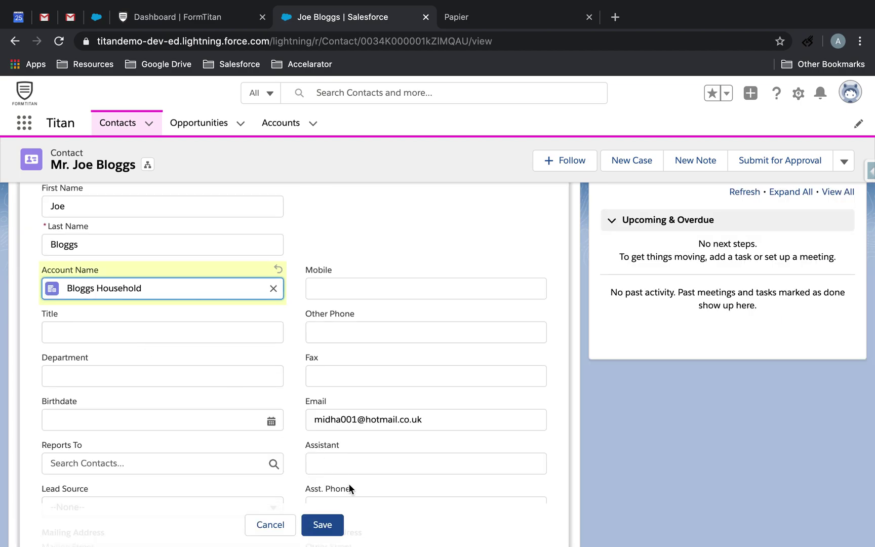
pyautogui.click(332, 530)
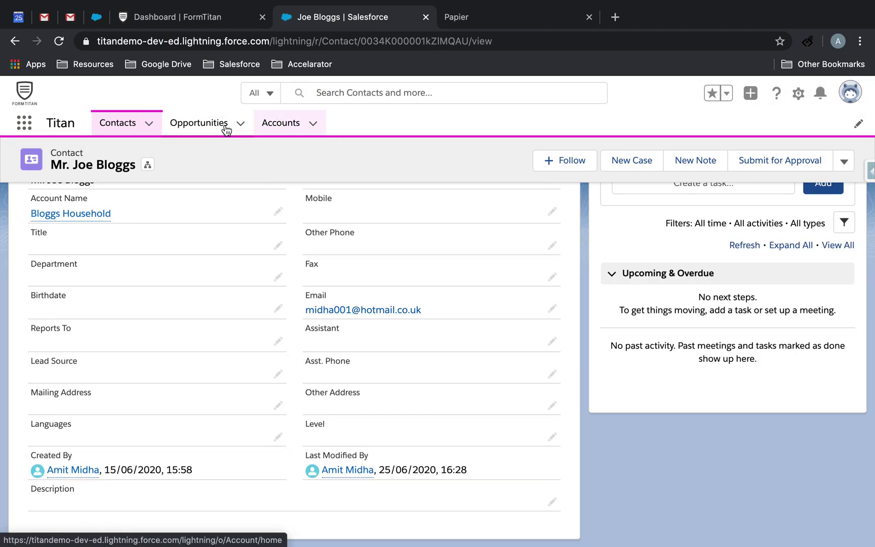
pyautogui.click(209, 126)
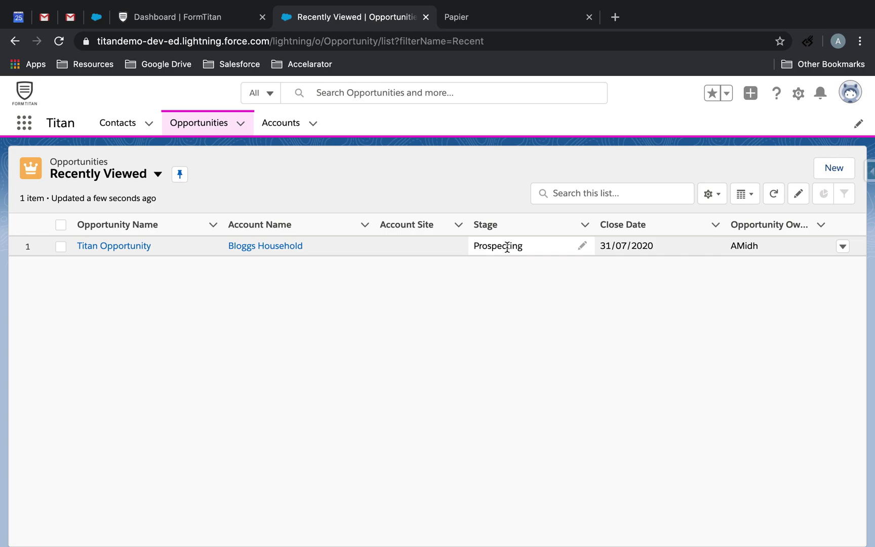
# Open Titan Opportunity from Recently Viewed and scroll through its amount, stage and details.
pyautogui.click(136, 248)
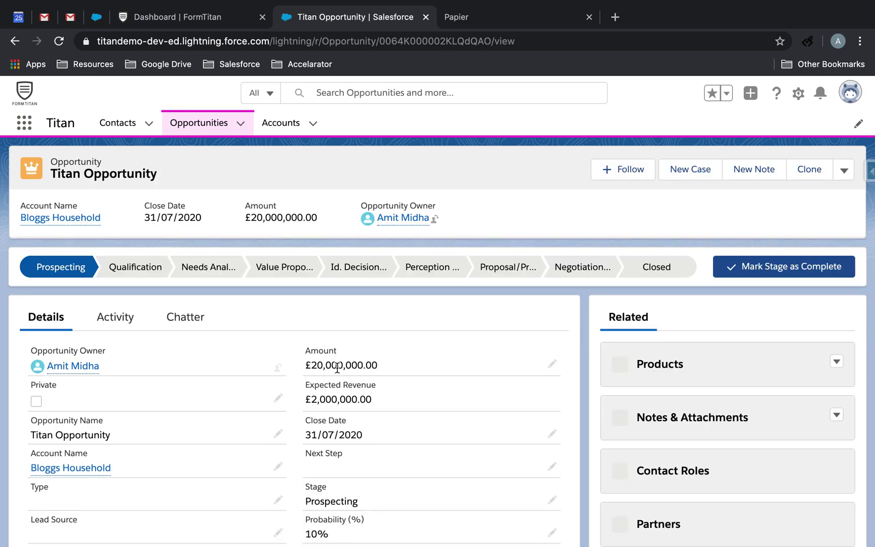
pyautogui.scroll(-5, 338, 370)
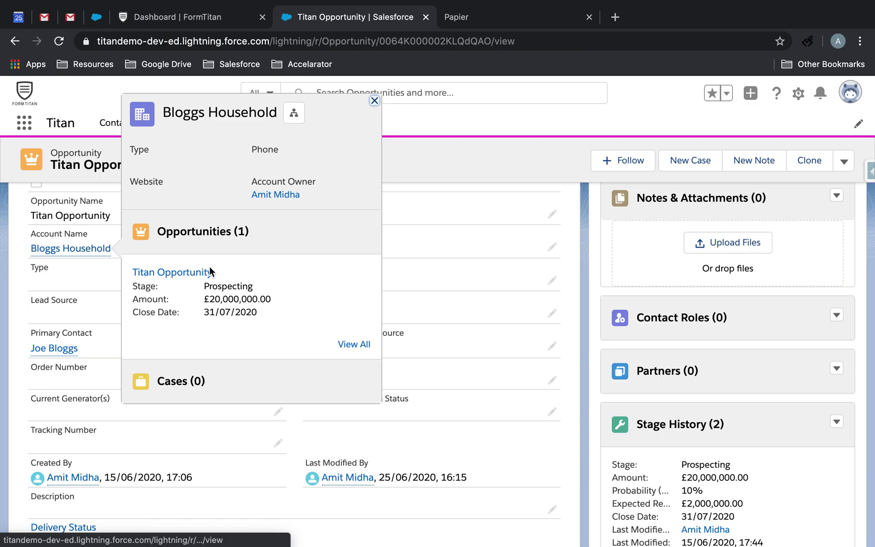
pyautogui.scroll(5, 436, 329)
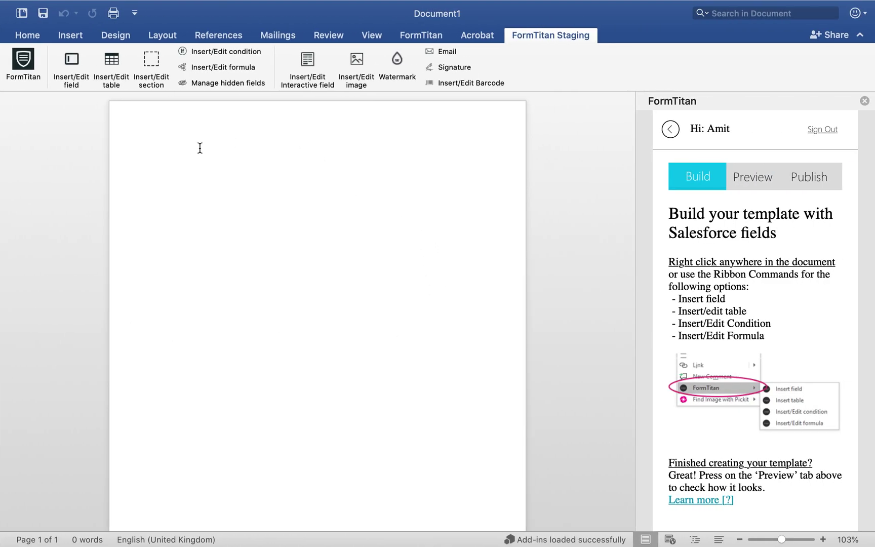
# In the Insert/Edit field form, choose the Opportunity object and enter the comment 'OPP Data'.
pyautogui.click(75, 70)
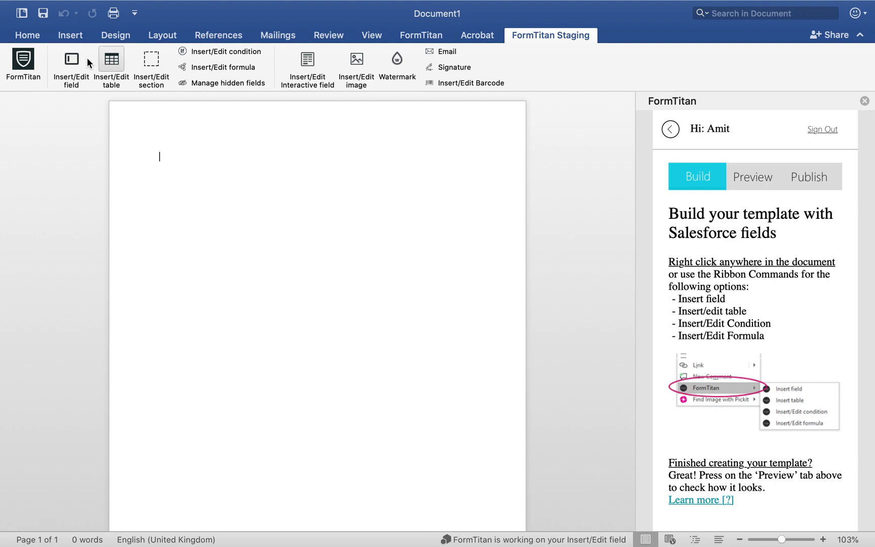
pyautogui.click(71, 63)
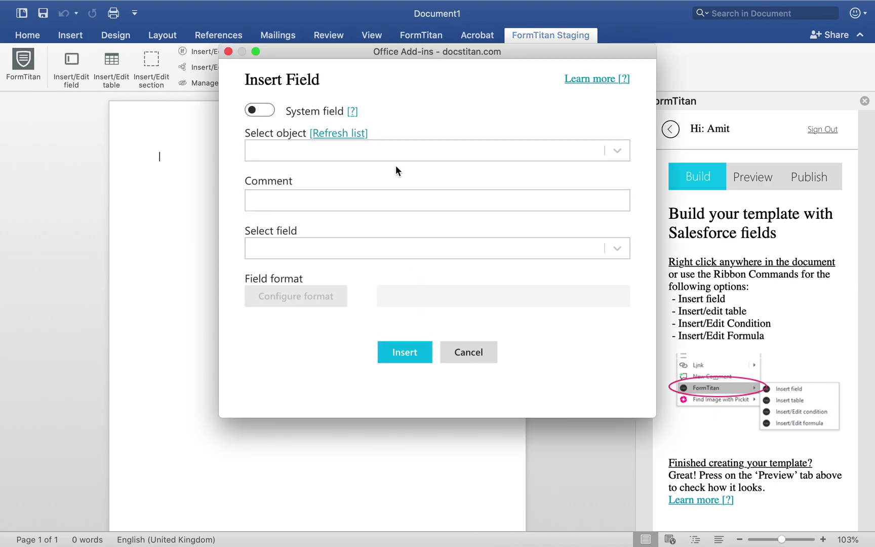
pyautogui.click(369, 144)
pyautogui.write('oppo')
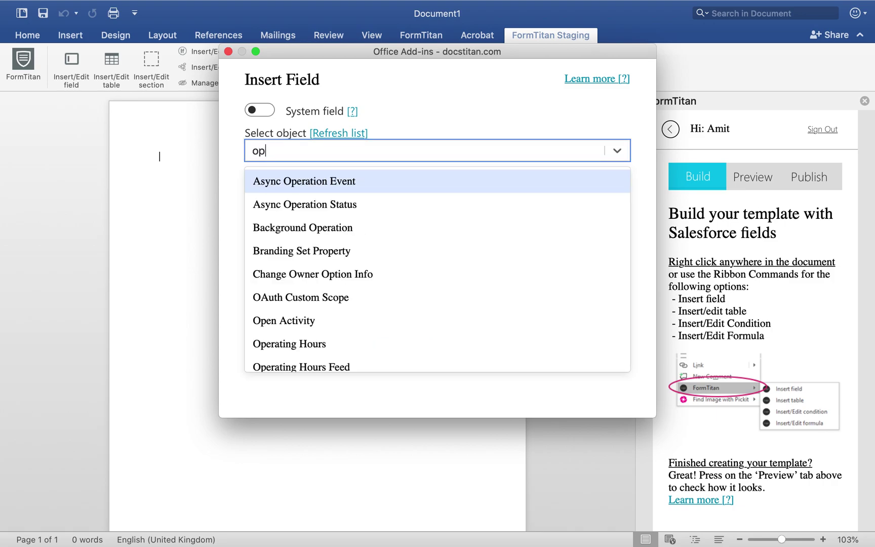
pyautogui.click(331, 179)
pyautogui.click(323, 199)
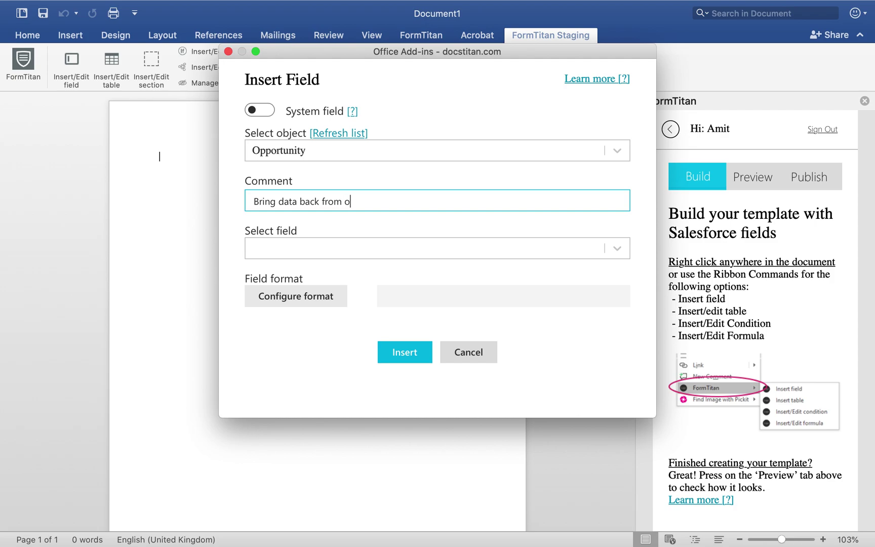
pyautogui.press('super+a')
pyautogui.press('BackSpace')
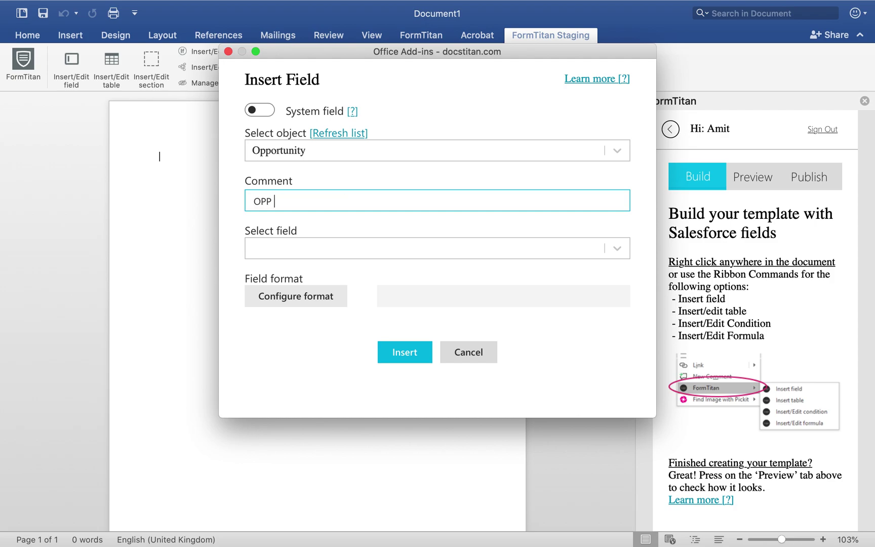
# Select the Name field, insert it into the document, and start a new line.
pyautogui.click(311, 248)
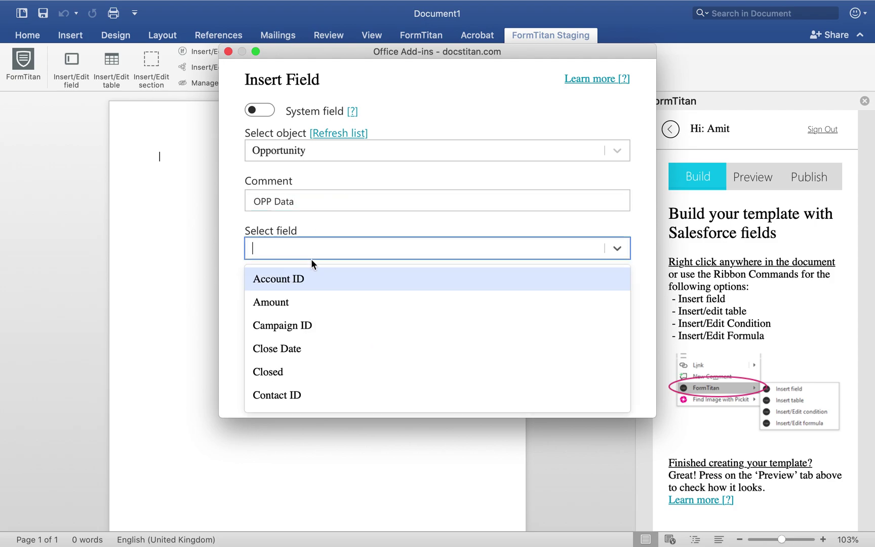
pyautogui.write('name')
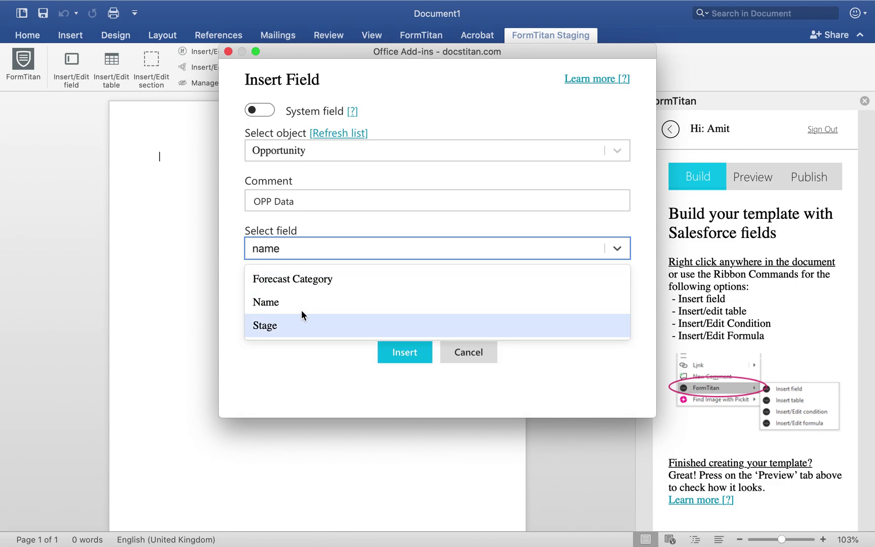
pyautogui.click(302, 306)
pyautogui.click(393, 351)
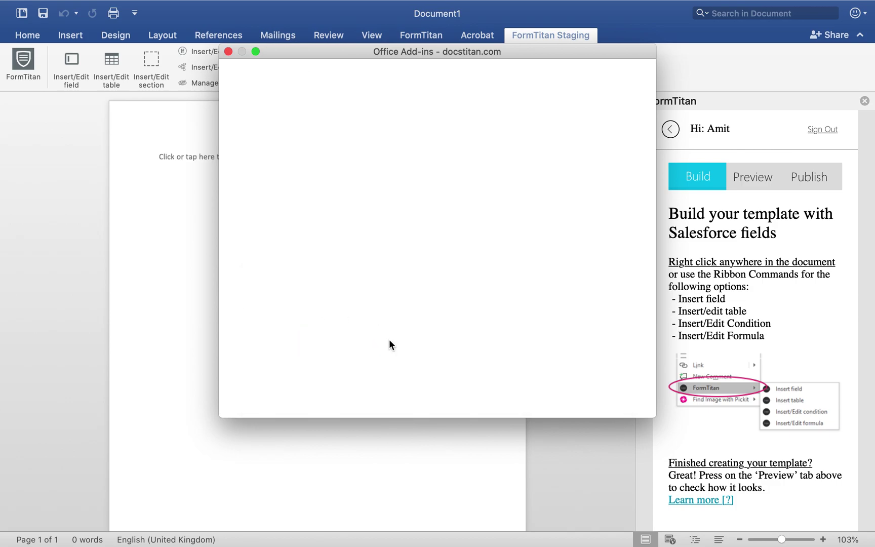
pyautogui.press('Return')
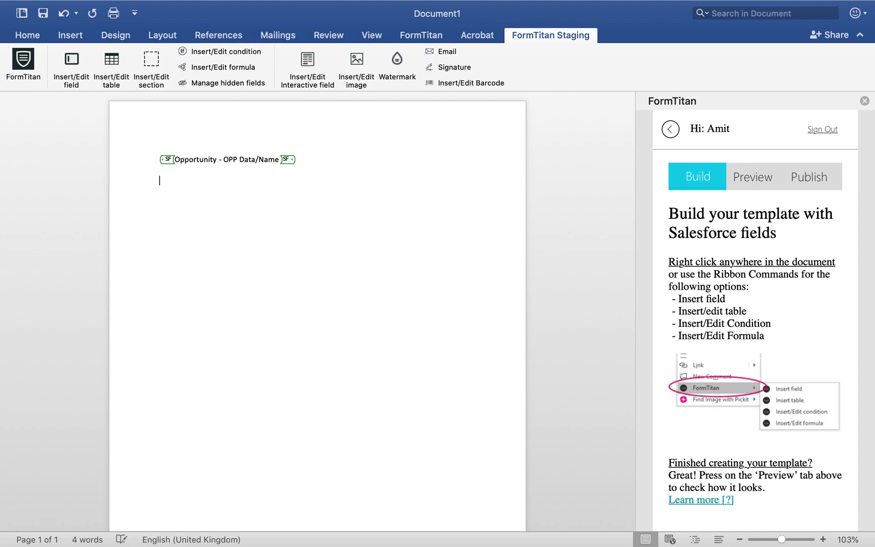
# Insert the Opportunity - OPP Data Stage field on a new line below the Name placeholder.
pyautogui.click(72, 71)
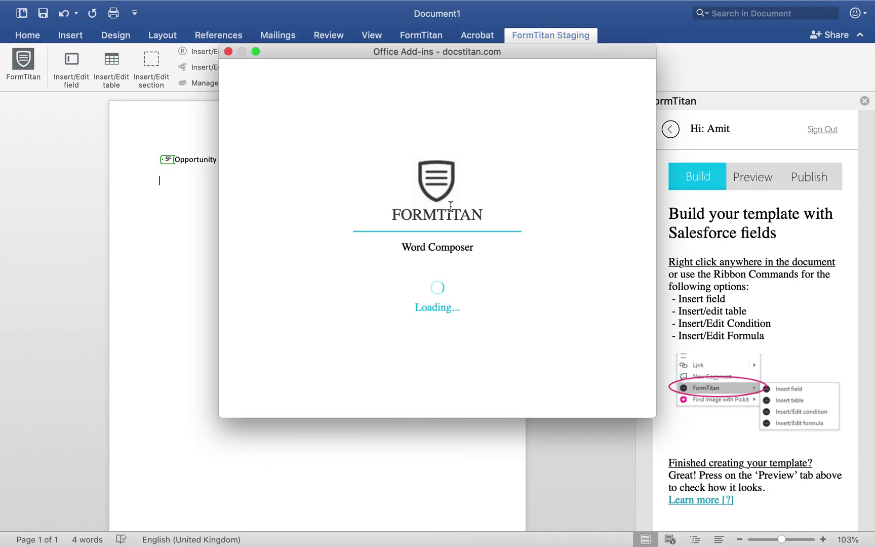
pyautogui.click(346, 148)
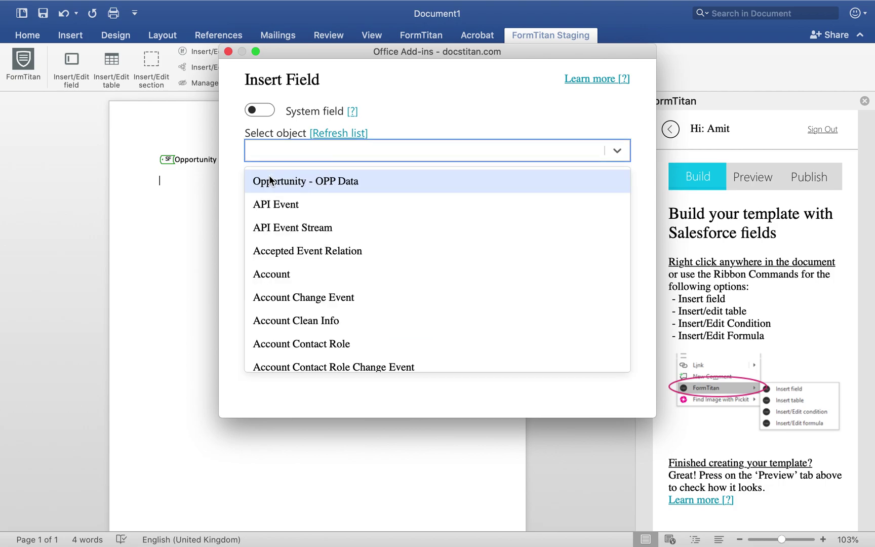
pyautogui.click(354, 181)
pyautogui.click(309, 251)
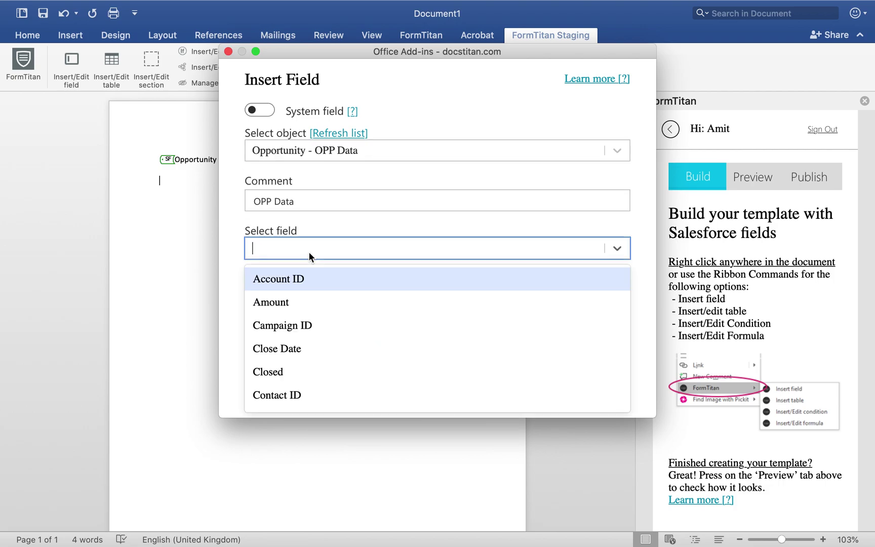
pyautogui.write('nam')
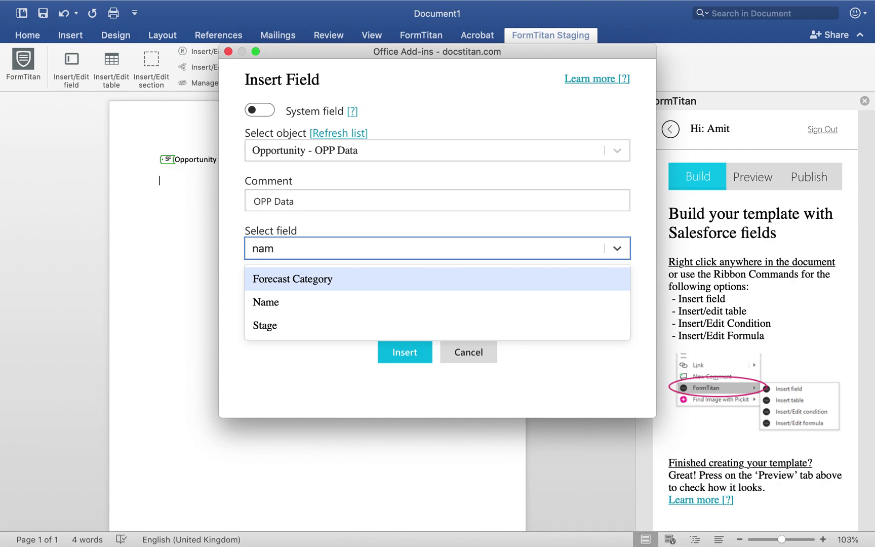
pyautogui.press('BackSpace')
pyautogui.press('BackSpace')
pyautogui.press('BackSpace')
pyautogui.write('stage')
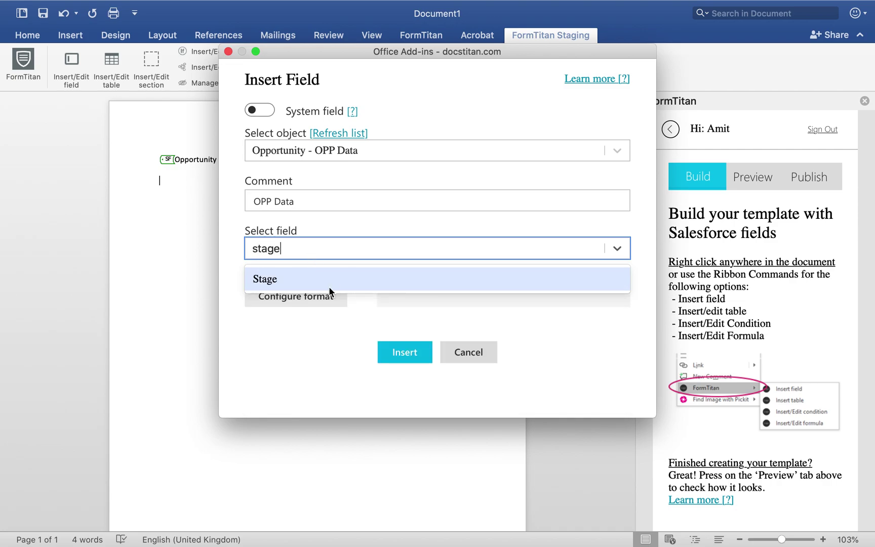
pyautogui.press('Return')
pyautogui.click(400, 352)
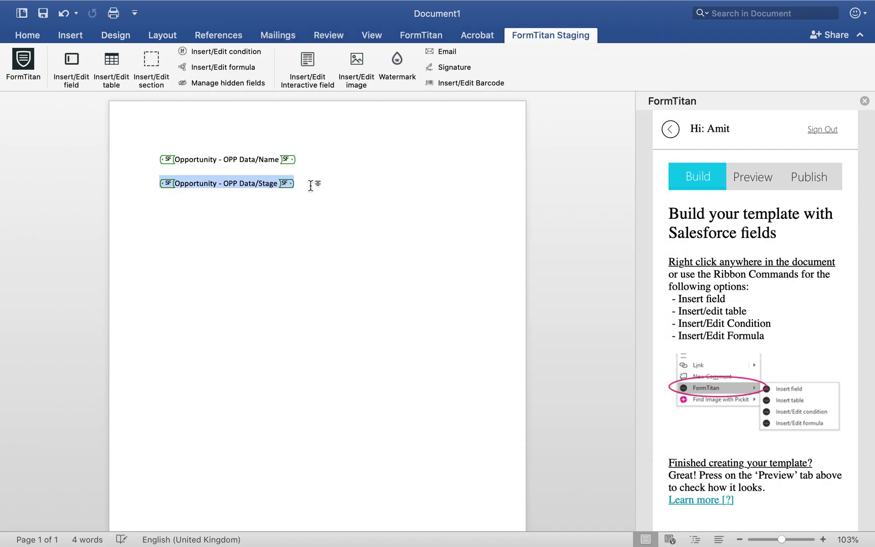
pyautogui.click(321, 183)
pyautogui.press('Return')
# Insert the Opportunity - OPP Data Amount field on its own line below Stage.
pyautogui.click(71, 71)
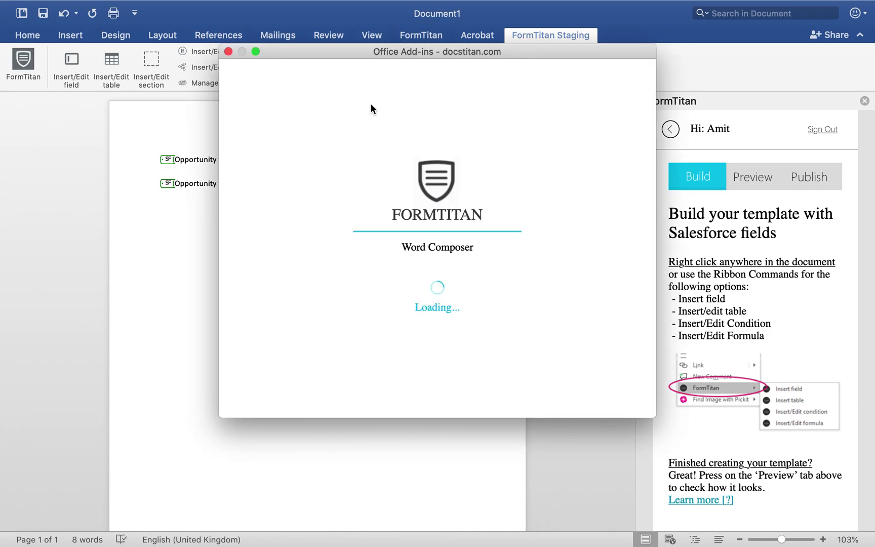
pyautogui.click(339, 159)
pyautogui.click(332, 179)
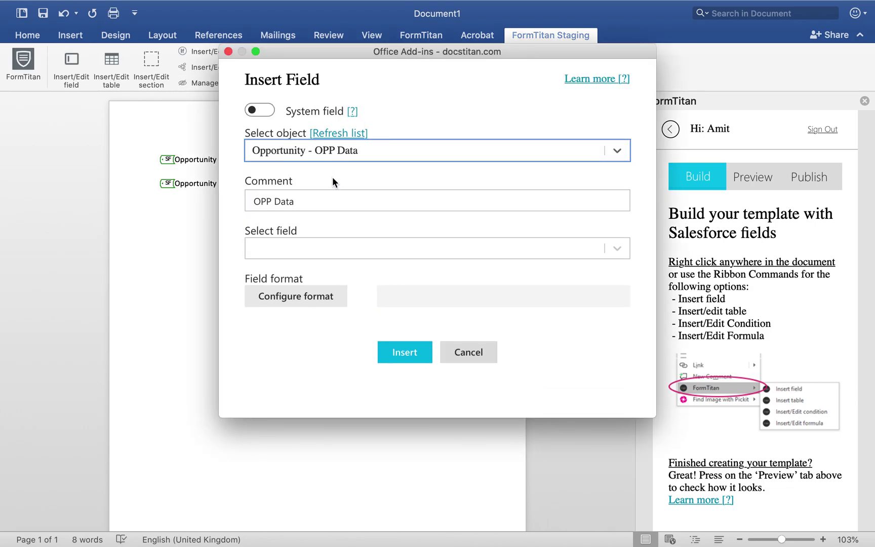
pyautogui.click(317, 245)
pyautogui.write('am')
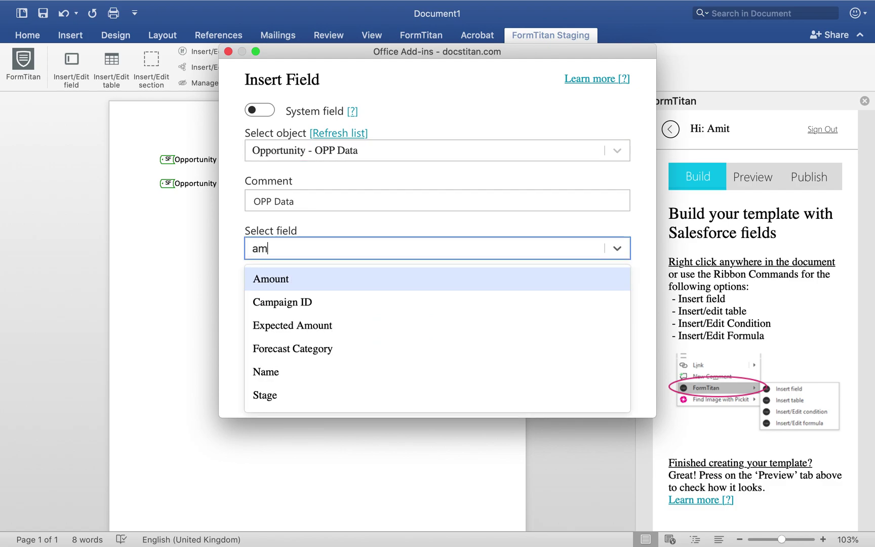
pyautogui.write('ount')
pyautogui.click(317, 280)
pyautogui.click(405, 352)
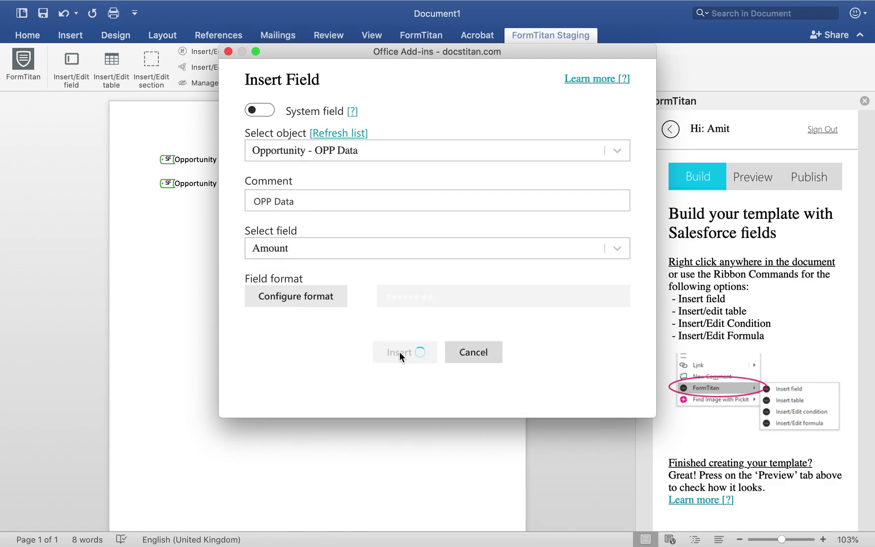
pyautogui.click(385, 207)
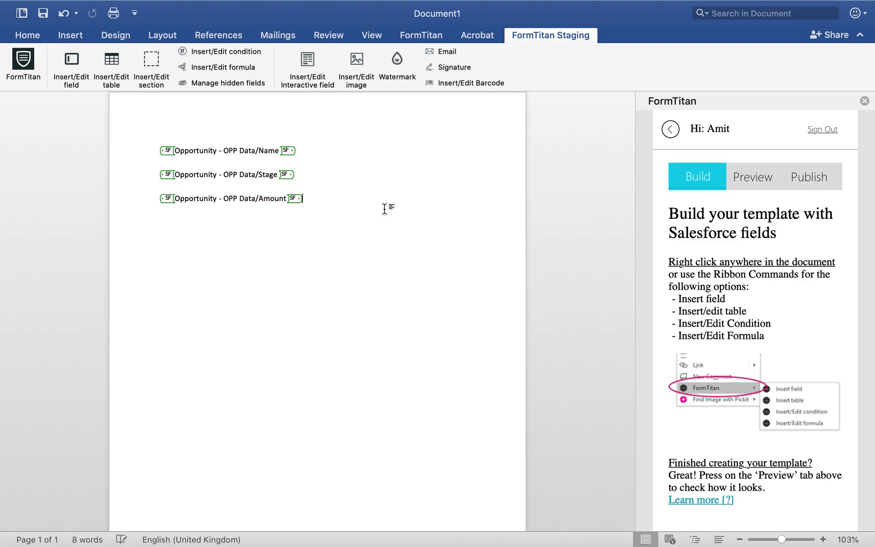
pyautogui.press('Return')
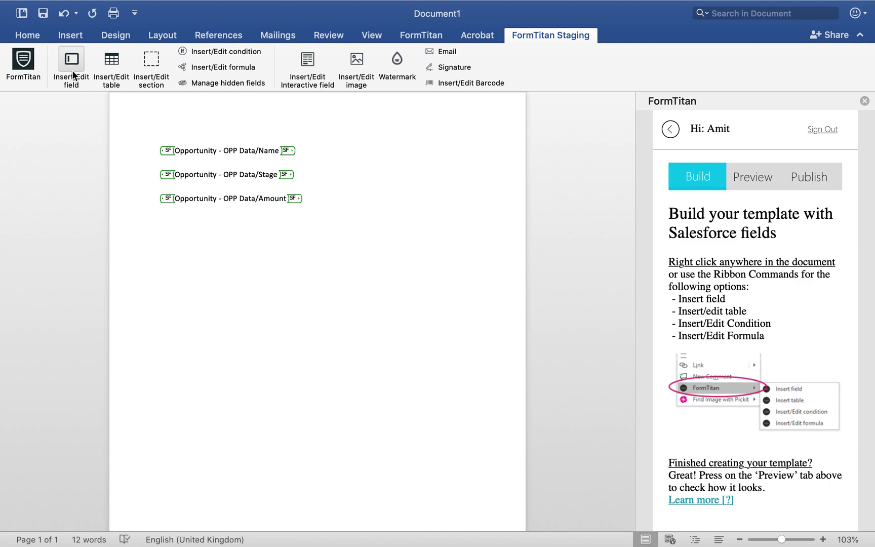
# Configure a new Opportunity - OPP Data field using Account ID with Account Name as the reference field.
pyautogui.click(72, 73)
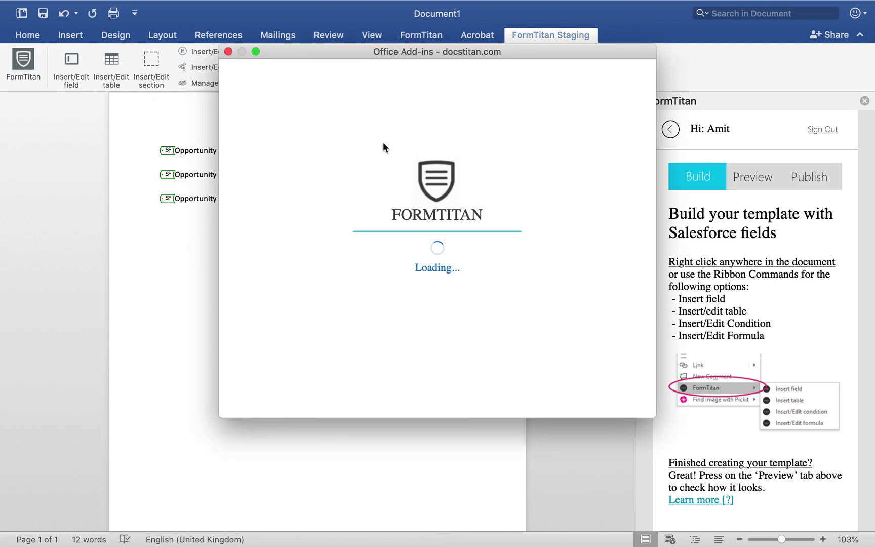
pyautogui.click(355, 152)
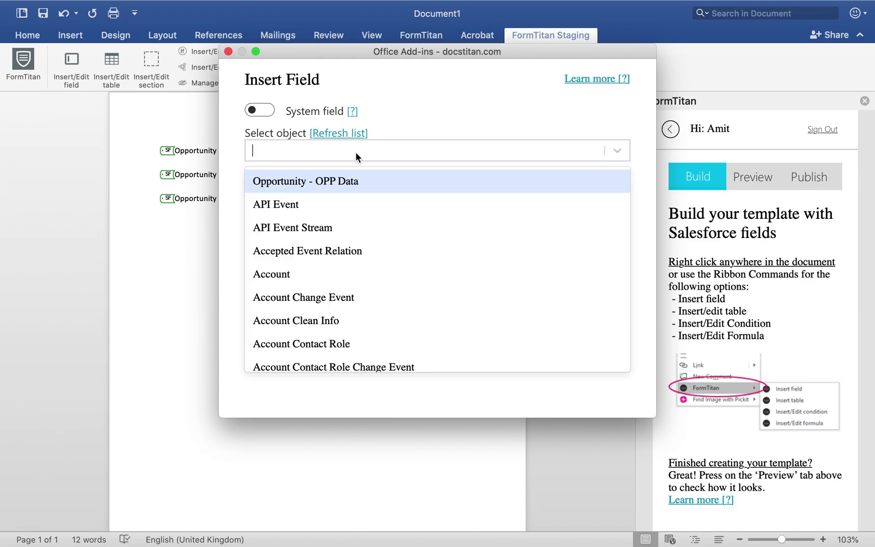
pyautogui.click(342, 178)
pyautogui.click(326, 248)
pyautogui.click(312, 277)
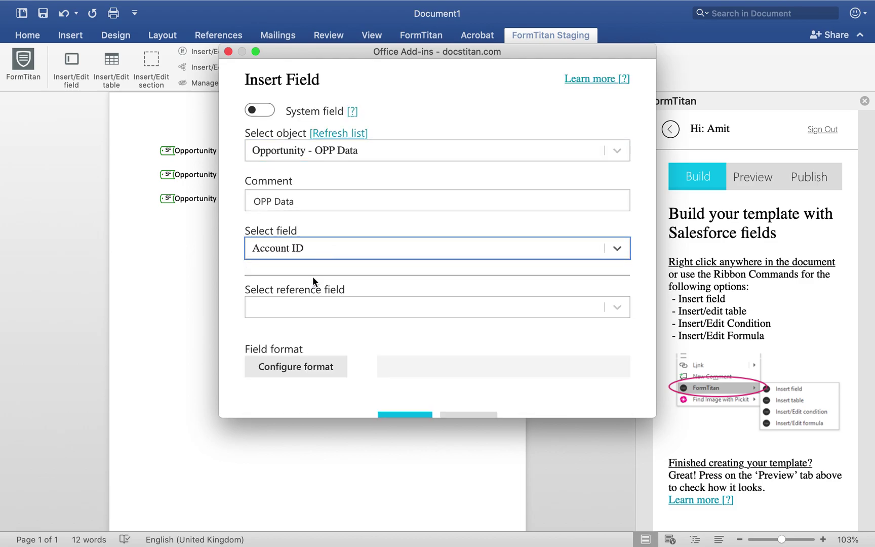
pyautogui.click(295, 307)
pyautogui.click(295, 303)
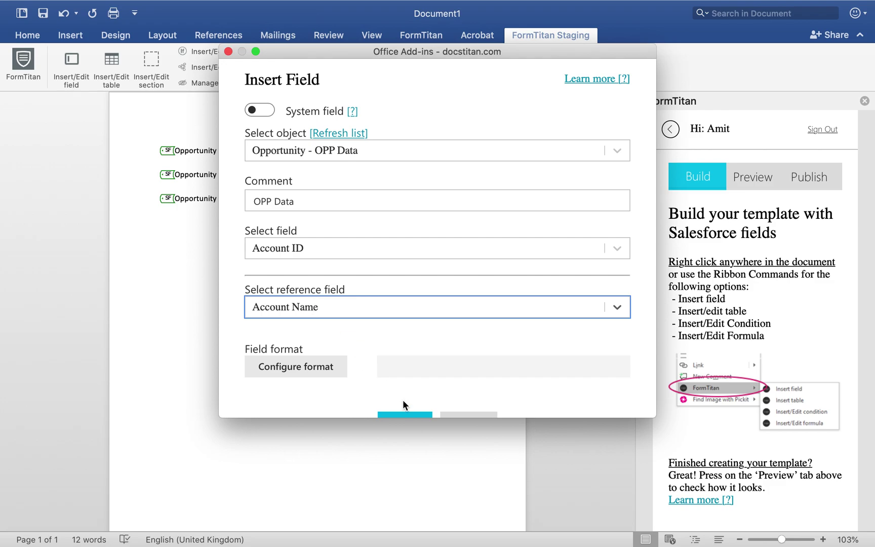
# Insert the Account Name field and start a new paragraph below it.
pyautogui.scroll(-2, 411, 373)
pyautogui.click(396, 385)
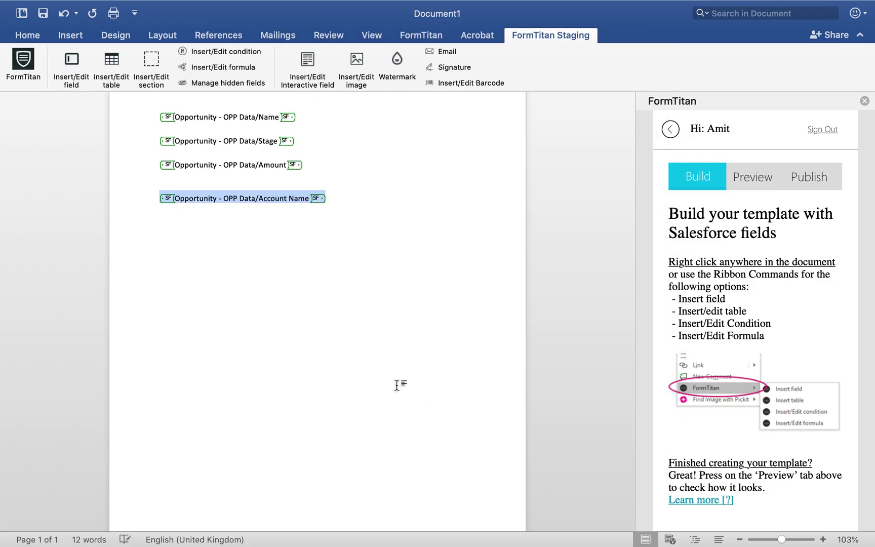
pyautogui.click(358, 195)
pyautogui.press('Return')
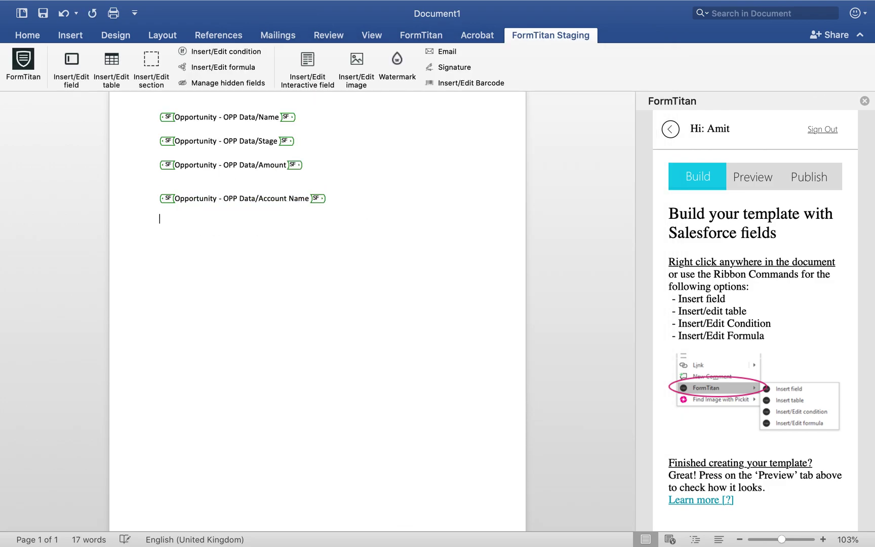
# Start a Salesforce table on the Contact object with the comment 'All contact'.
pyautogui.click(121, 66)
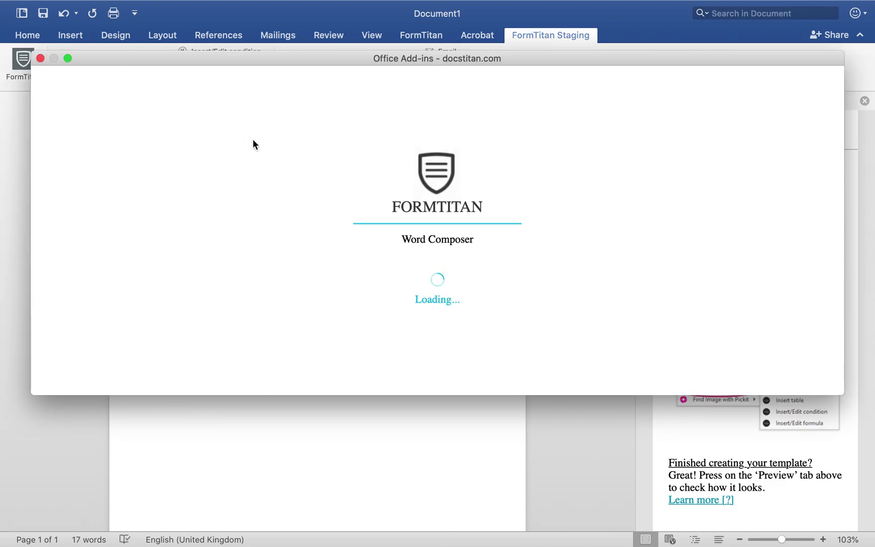
pyautogui.click(155, 198)
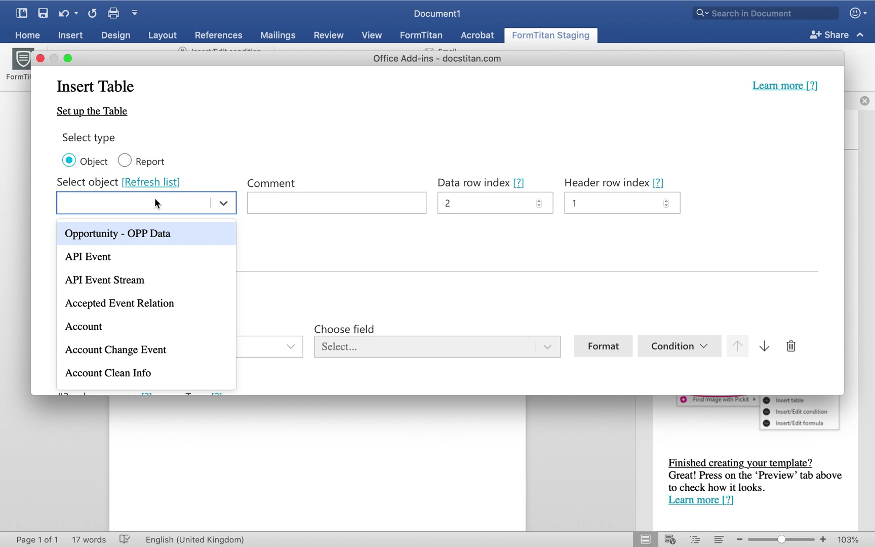
pyautogui.write('cont')
pyautogui.click(109, 348)
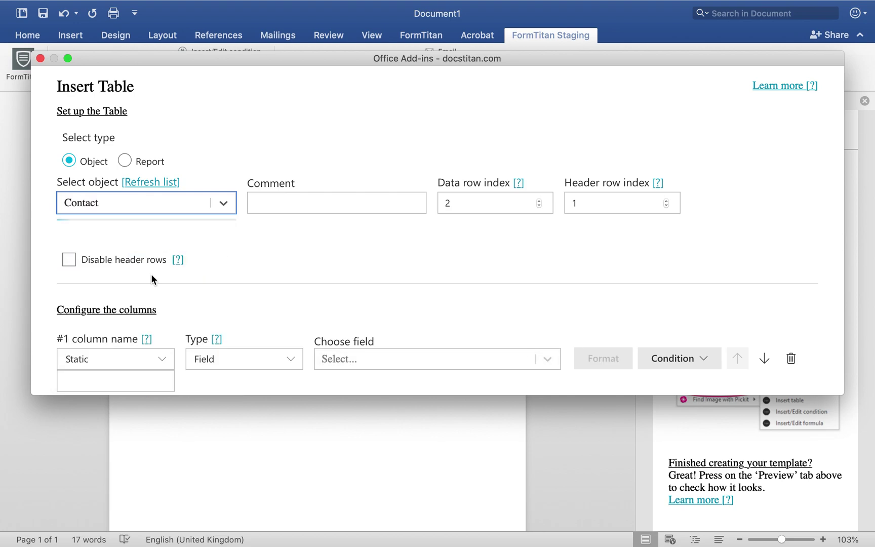
pyautogui.scroll(-2, 219, 238)
pyautogui.scroll(-1, 220, 238)
pyautogui.click(305, 146)
pyautogui.write('All')
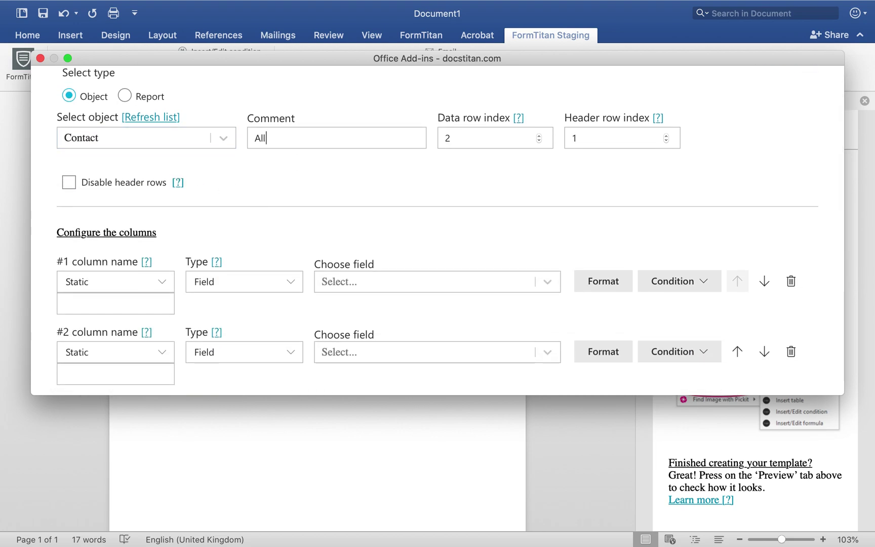
pyautogui.write(' acco')
pyautogui.press('BackSpace')
pyautogui.press('BackSpace')
pyautogui.press('BackSpace')
pyautogui.press('BackSpace')
pyautogui.write('contact')
pyautogui.scroll(-3, 197, 186)
# Map the table columns to First Name, Last Name and Email, and insert the Contact table.
pyautogui.click(126, 215)
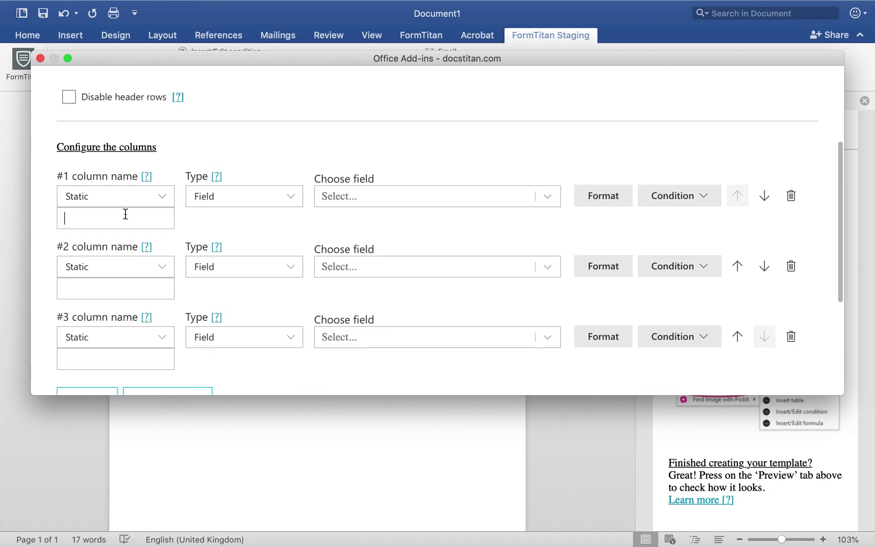
pyautogui.write('Firstname')
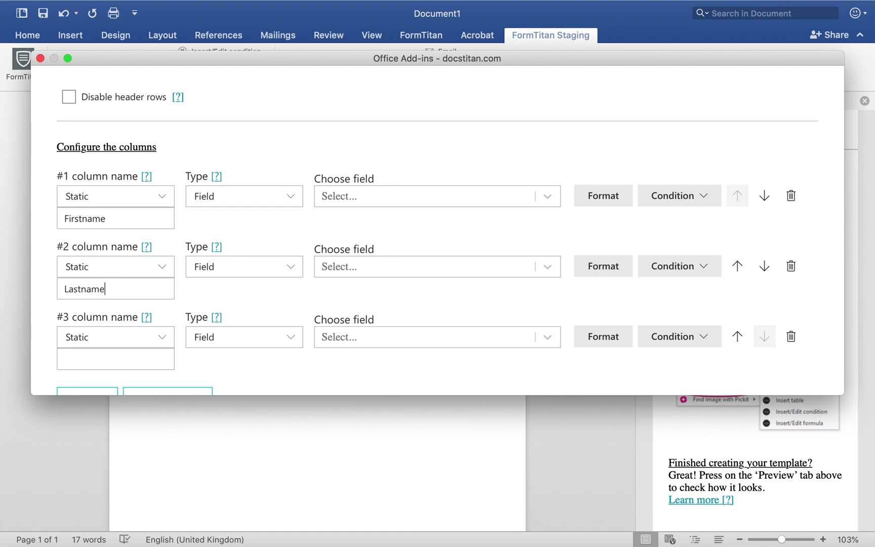
pyautogui.write('Email')
pyautogui.click(395, 199)
pyautogui.write('f')
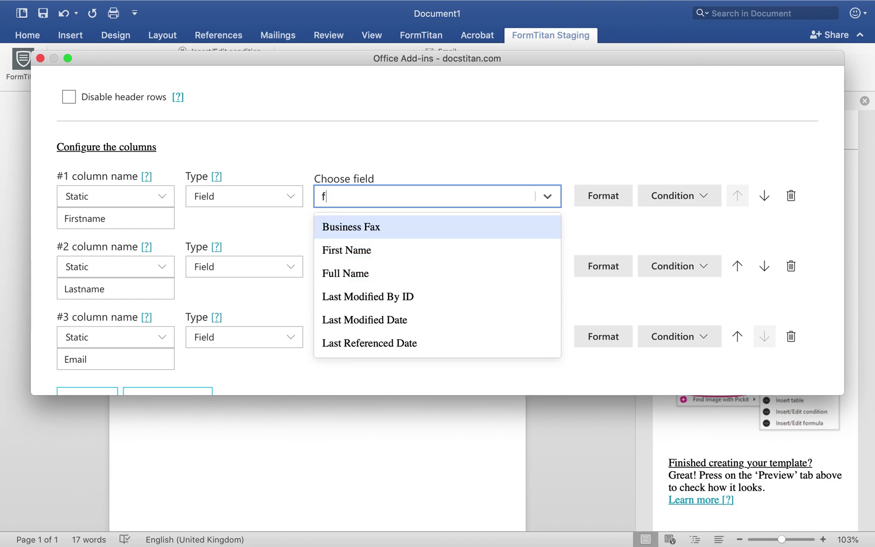
pyautogui.write('ir')
pyautogui.click(358, 230)
pyautogui.click(357, 265)
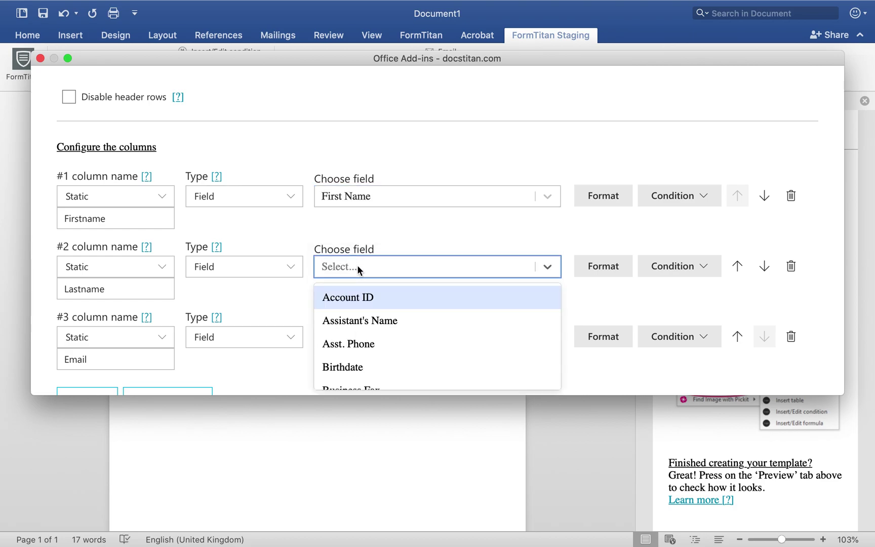
pyautogui.write('las')
pyautogui.click(353, 375)
pyautogui.click(380, 339)
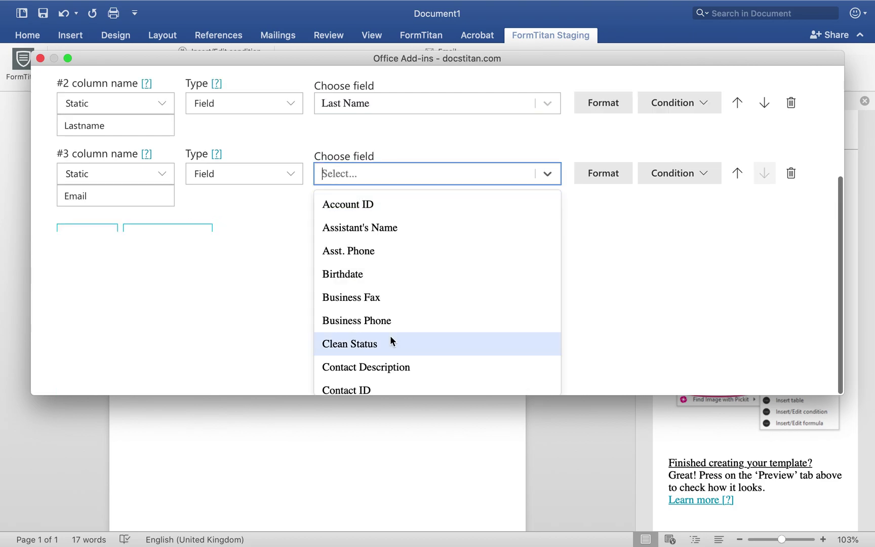
pyautogui.write('ema')
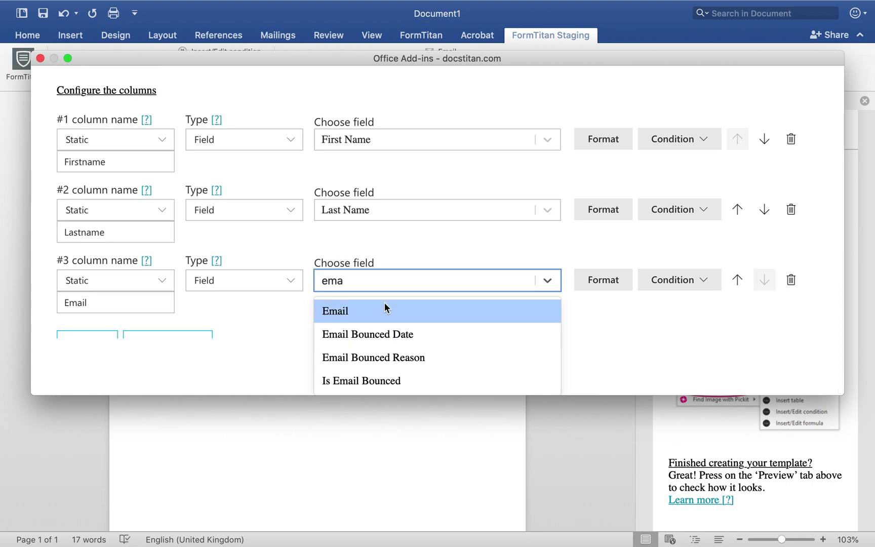
pyautogui.click(384, 304)
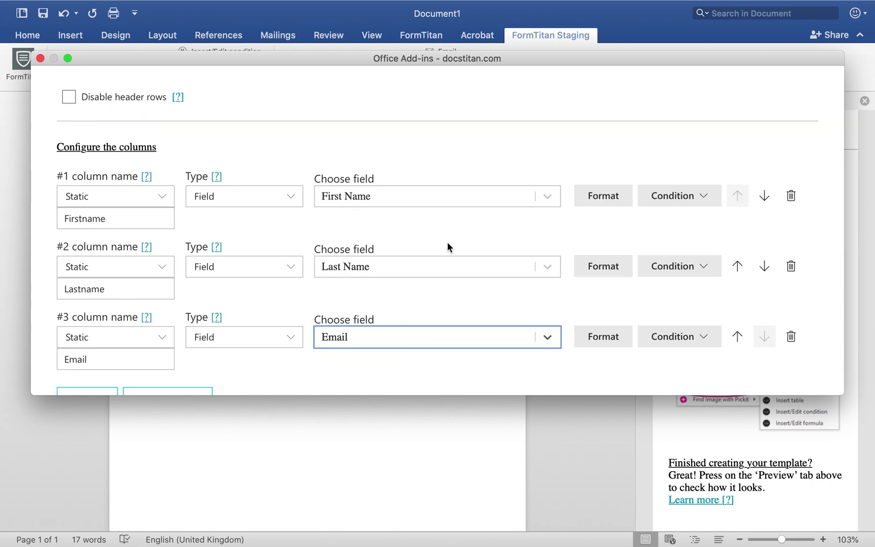
pyautogui.scroll(-7, 434, 357)
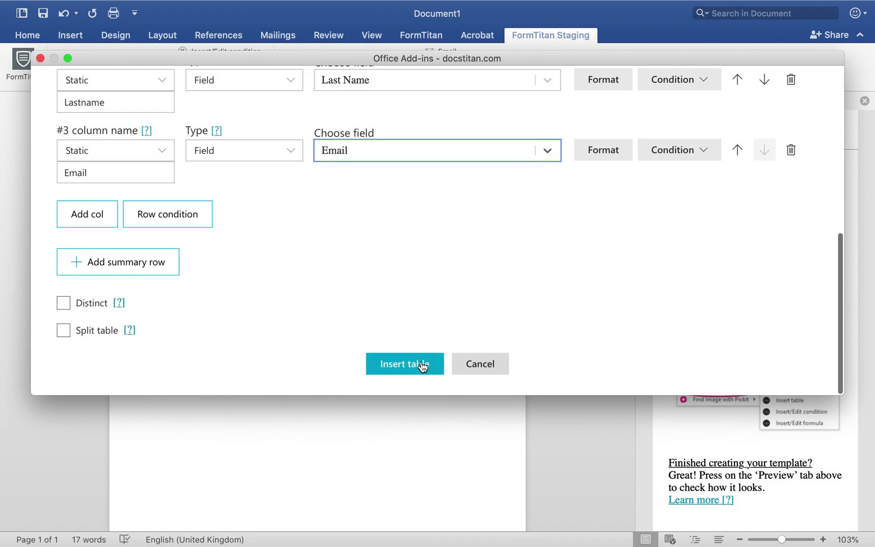
pyautogui.click(423, 366)
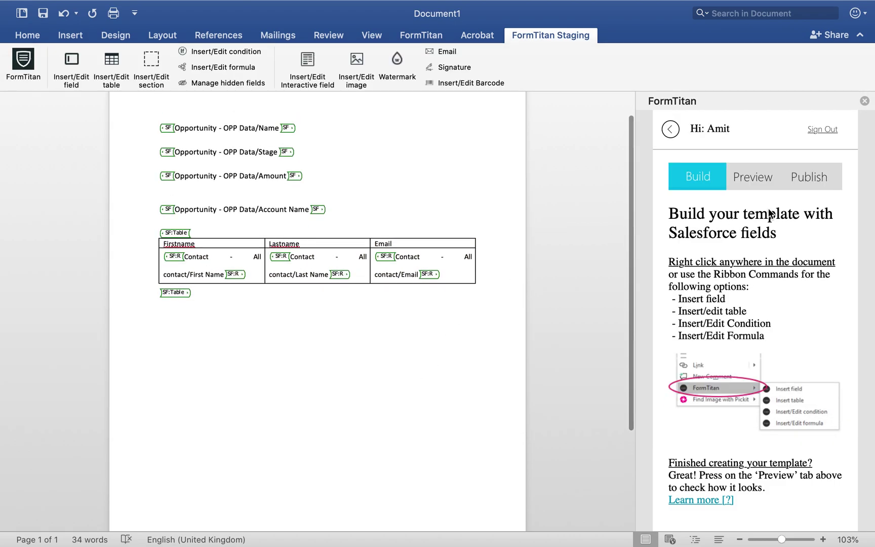
# In the Preview tab, save the Opportunity object's filter condition.
pyautogui.click(764, 168)
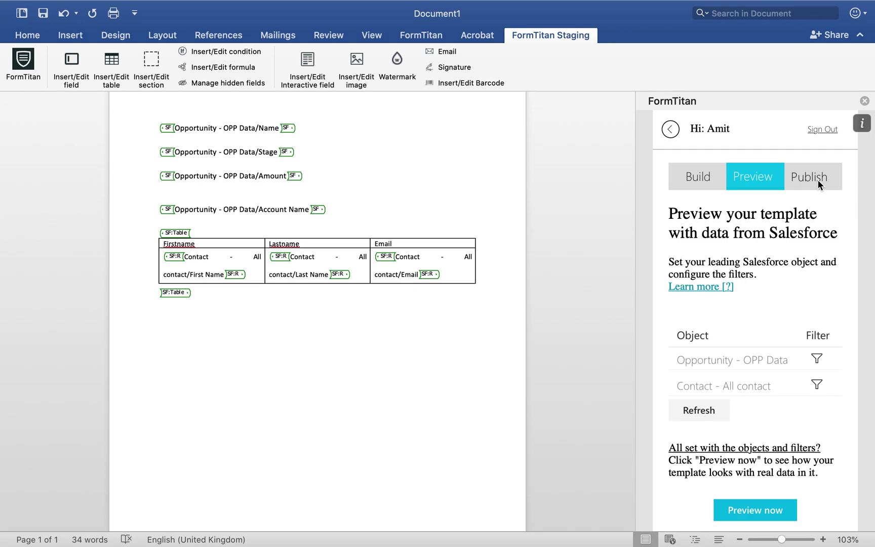
pyautogui.click(816, 359)
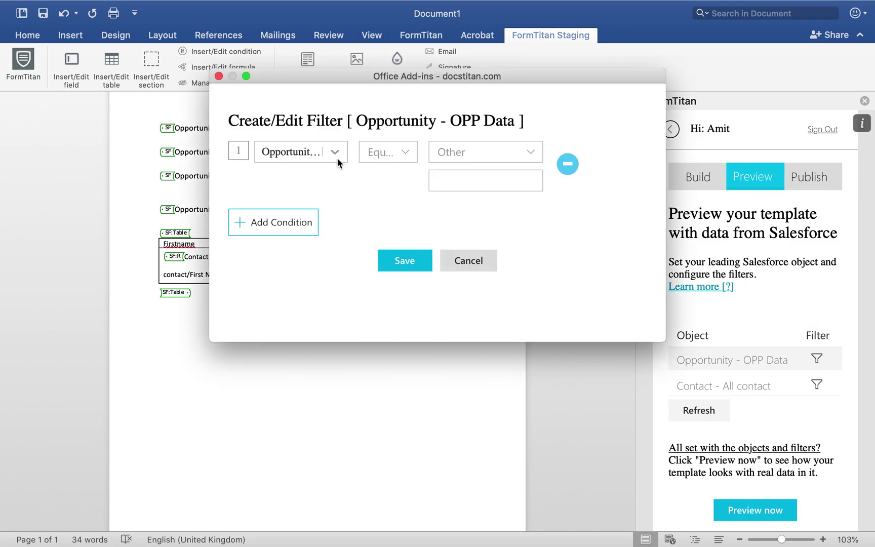
pyautogui.click(336, 156)
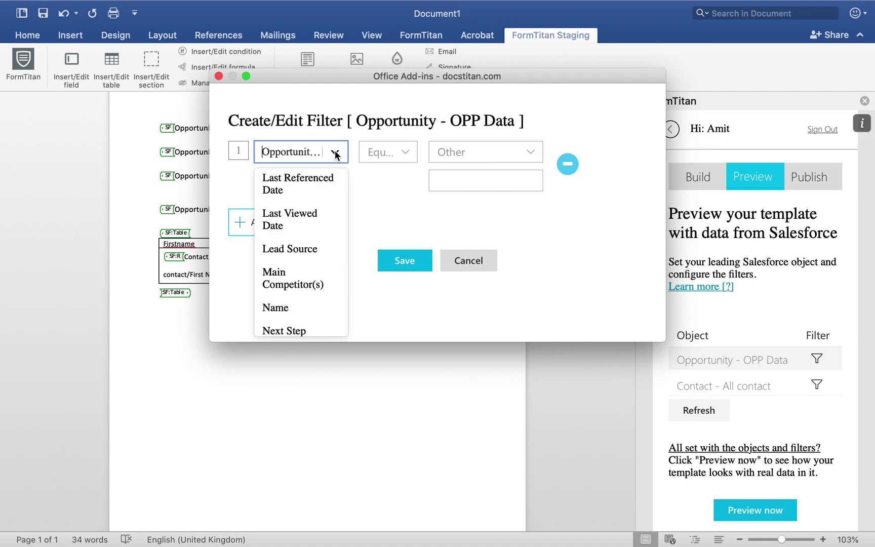
pyautogui.click(485, 152)
pyautogui.click(485, 152)
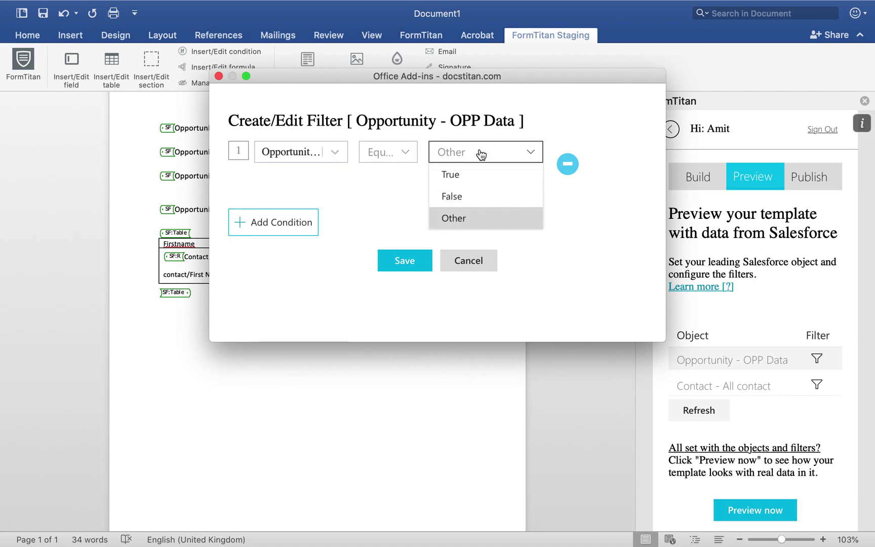
pyautogui.click(381, 248)
pyautogui.click(400, 260)
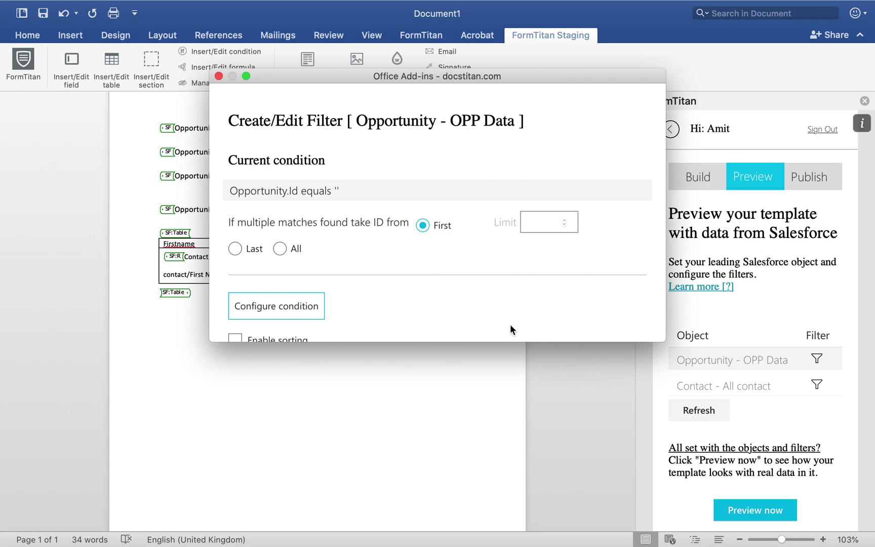
pyautogui.scroll(-2, 506, 322)
pyautogui.click(421, 318)
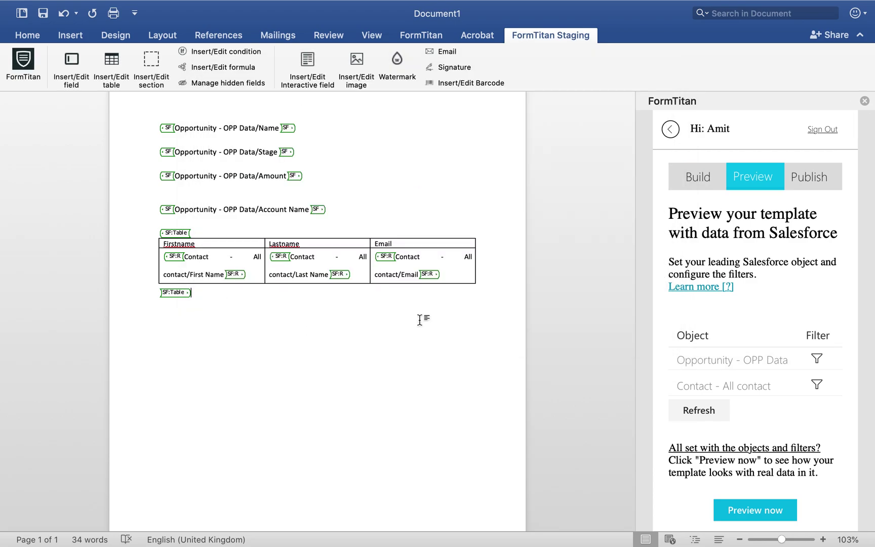
# Filter contacts where Account ID equals the #1 Opportunity's Account ID, and save the conditions.
pyautogui.click(817, 386)
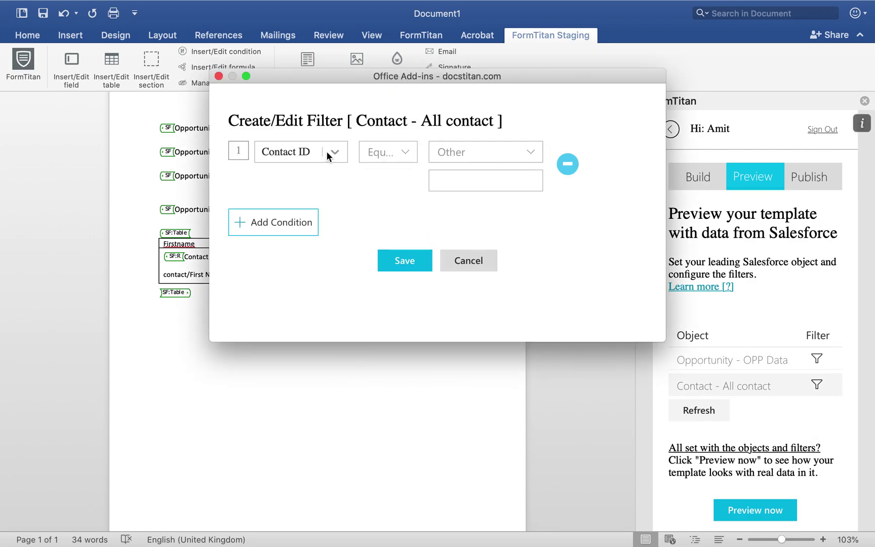
pyautogui.click(329, 157)
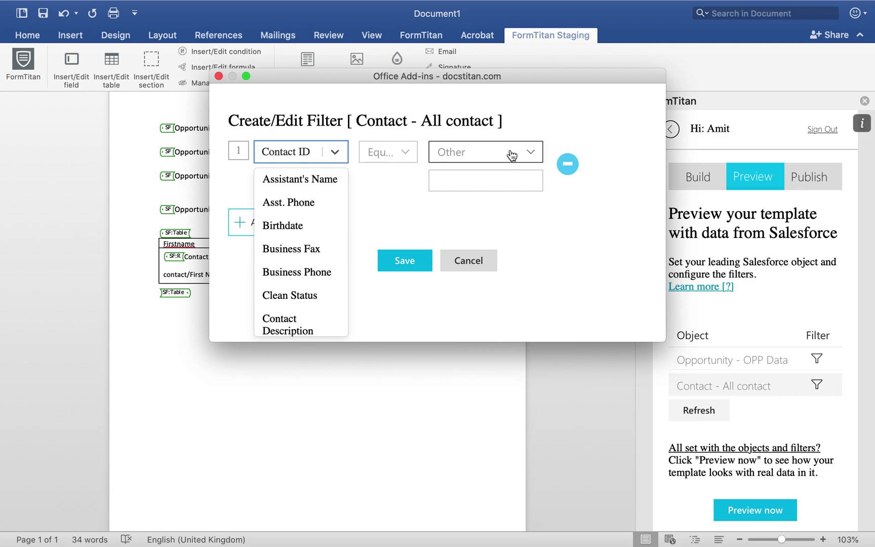
pyautogui.write('acc')
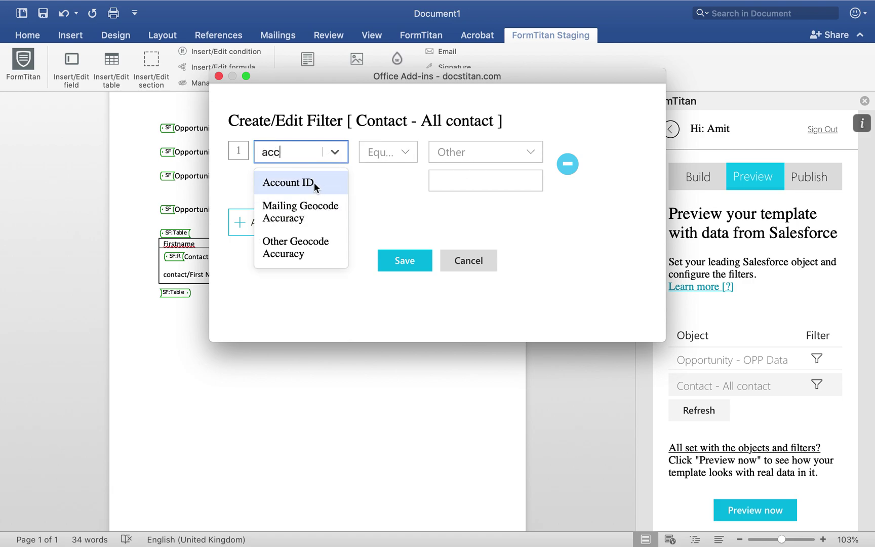
pyautogui.click(314, 184)
pyautogui.click(514, 152)
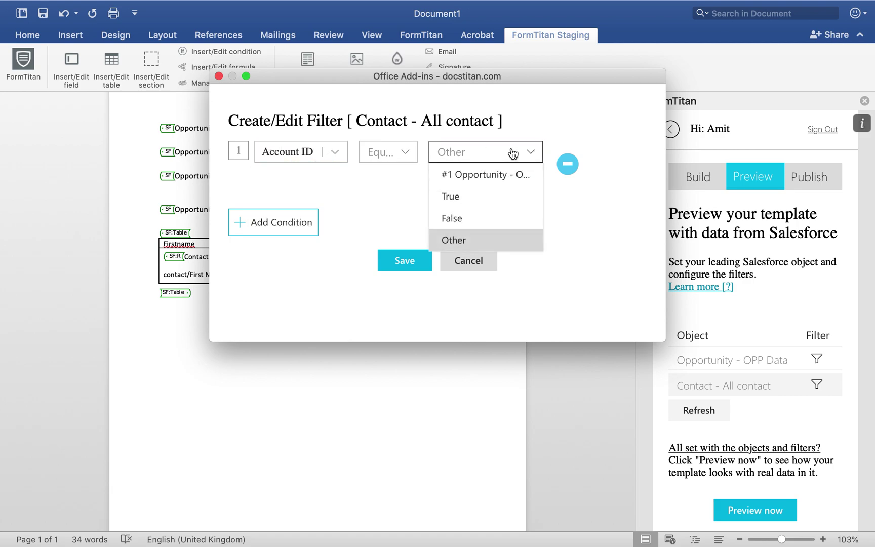
pyautogui.click(480, 175)
pyautogui.click(478, 175)
pyautogui.click(470, 201)
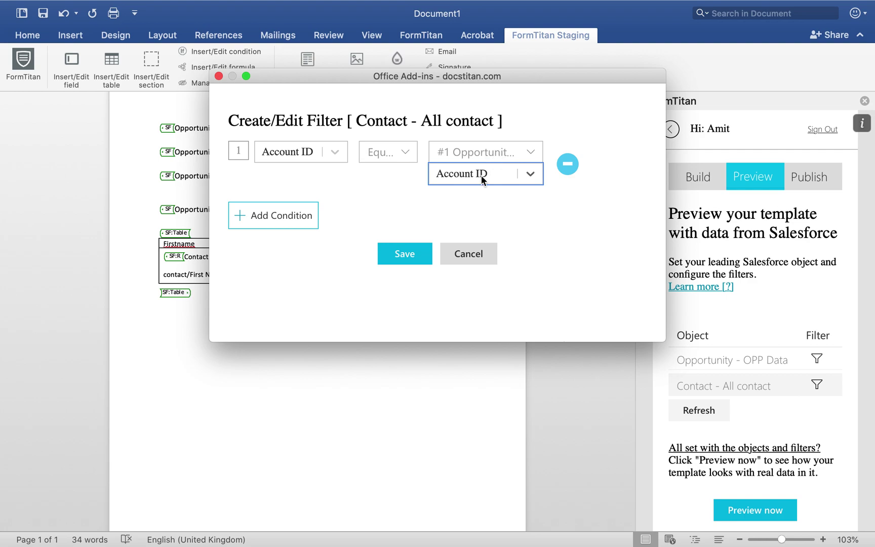
pyautogui.click(406, 255)
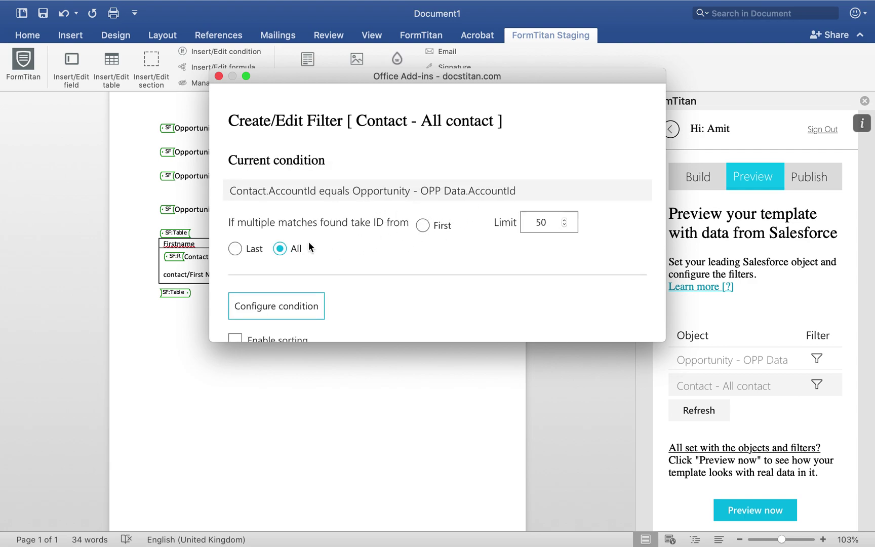
pyautogui.scroll(-2, 390, 239)
pyautogui.click(404, 317)
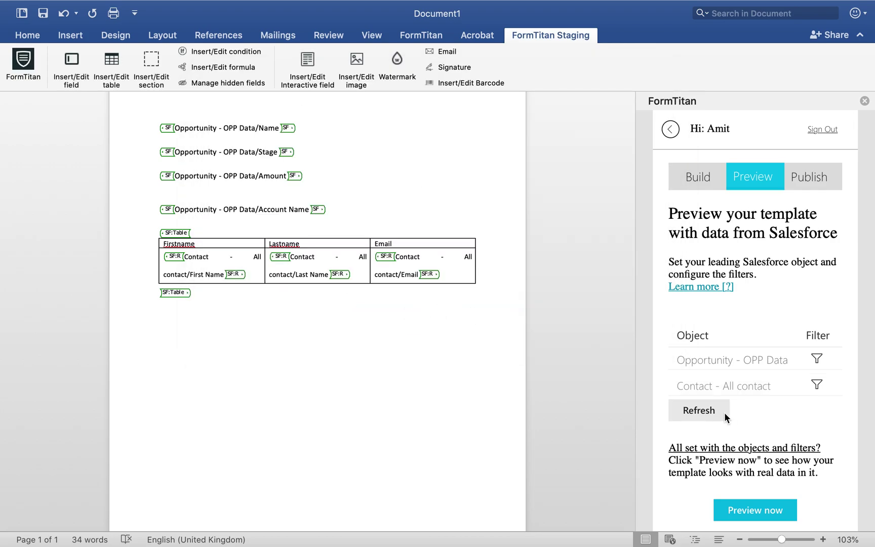
# Set the Opportunity filter value to the Titan Opportunity's record ID copied from the Salesforce URL.
pyautogui.hotkey('ctrl', 'Left')
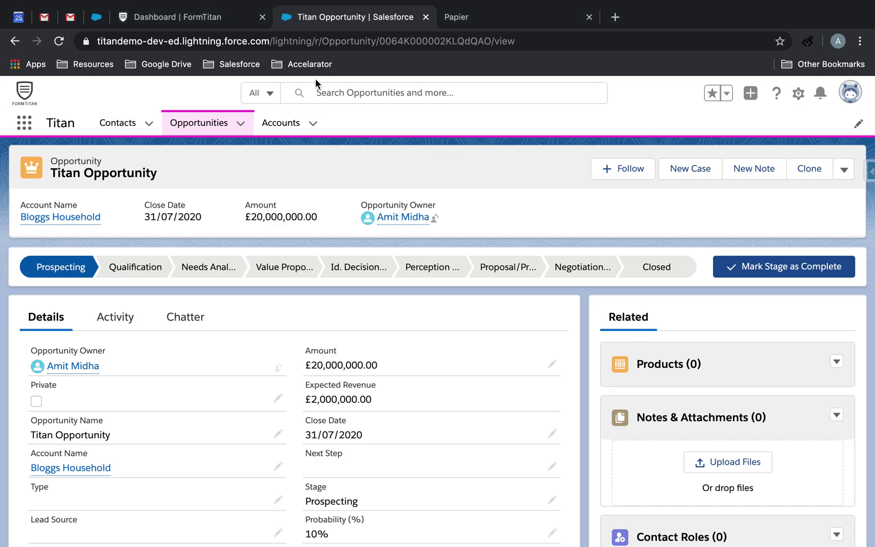
pyautogui.doubleClick(442, 40)
pyautogui.press('super+c')
pyautogui.hotkey('ctrl', 'Right')
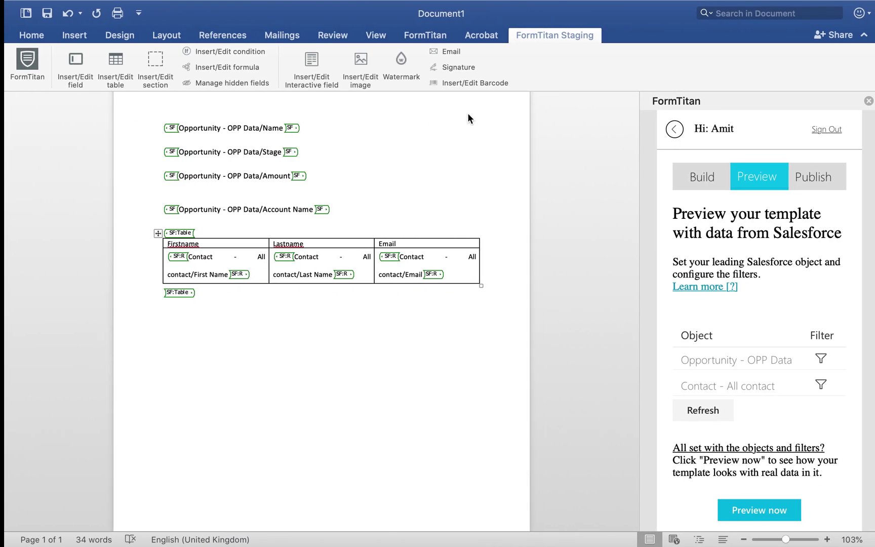
pyautogui.click(817, 360)
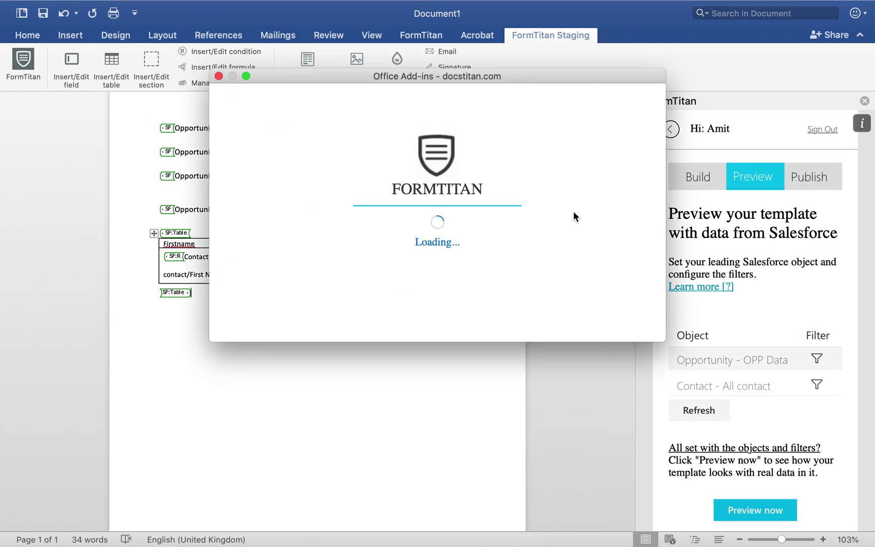
pyautogui.scroll(-2, 303, 244)
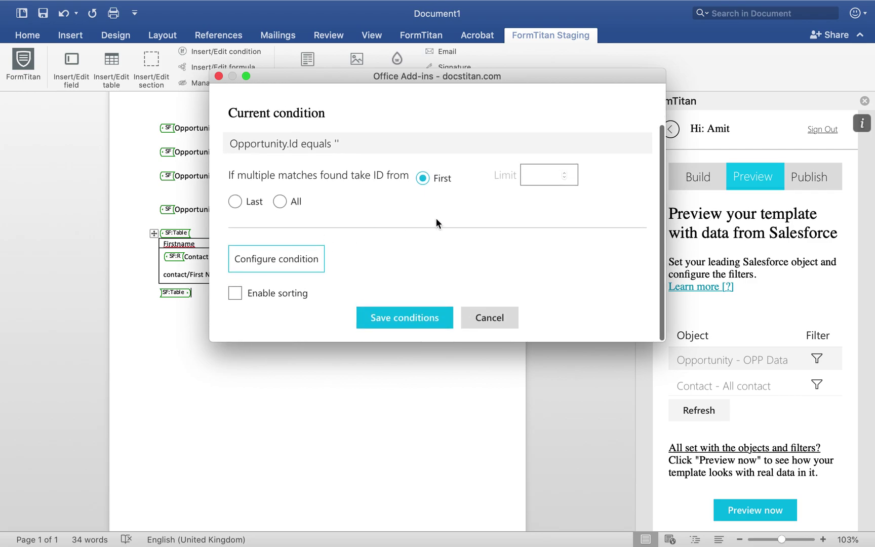
pyautogui.click(304, 256)
pyautogui.click(484, 184)
pyautogui.press('super+v')
pyautogui.click(391, 273)
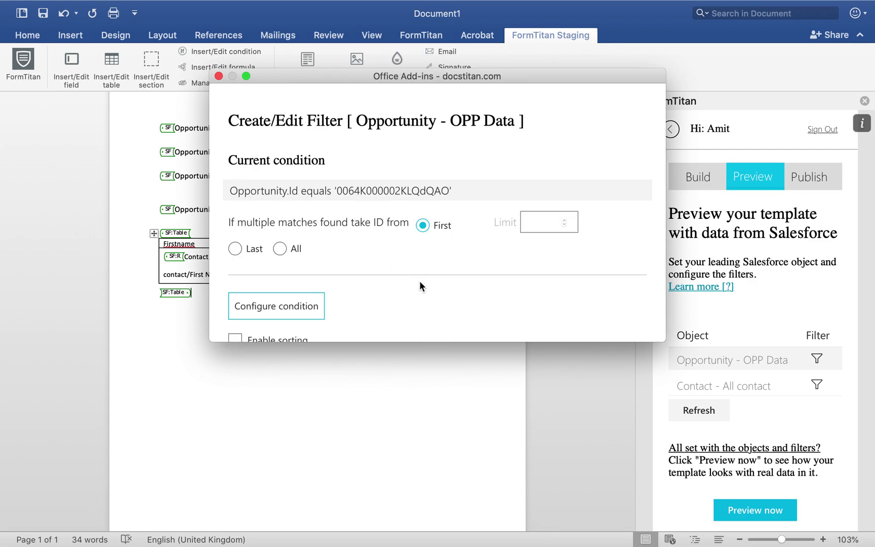
pyautogui.scroll(-2, 457, 275)
pyautogui.click(406, 313)
# Generate the populated preview document, close it, and continue to publishing.
pyautogui.click(743, 509)
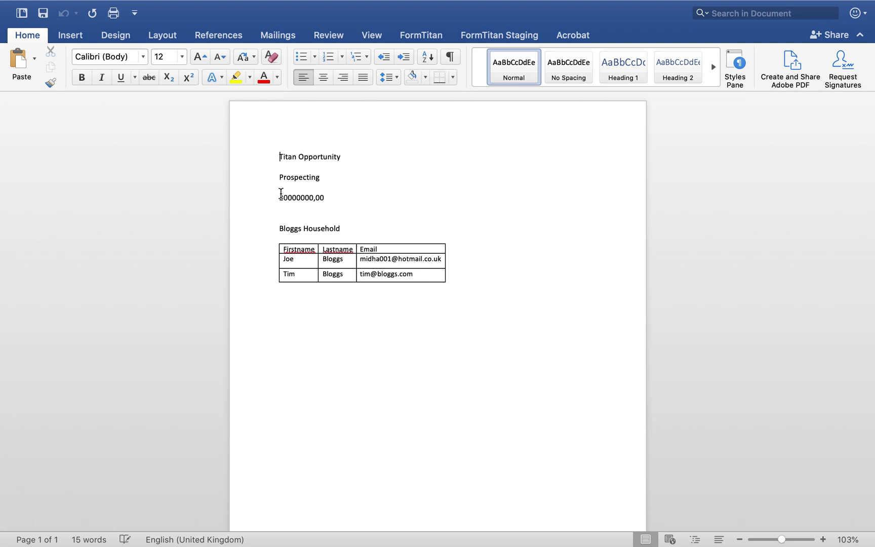
pyautogui.moveTo(74, 4)
pyautogui.click(13, 28)
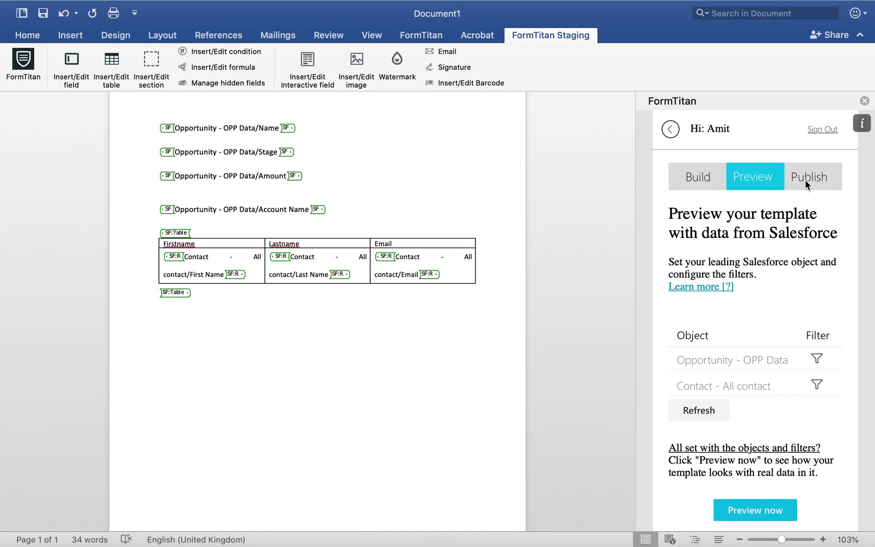
pyautogui.click(805, 180)
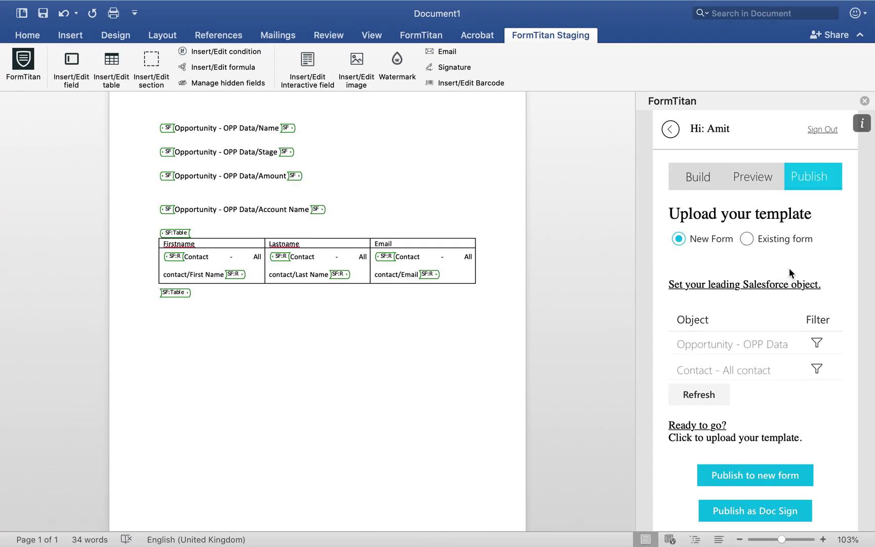
# Set the publishing Opportunity filter to Opportunity.Id equals RecordID and confirm it.
pyautogui.click(817, 344)
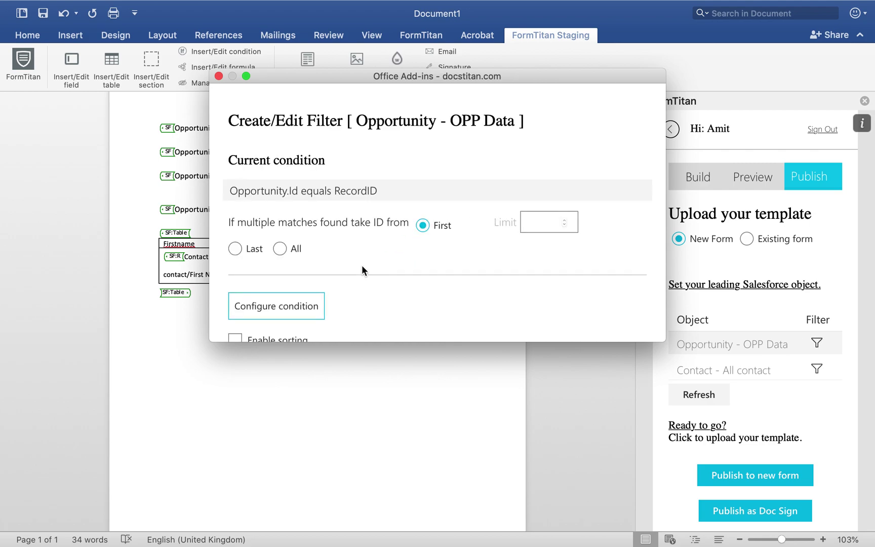
pyautogui.click(294, 308)
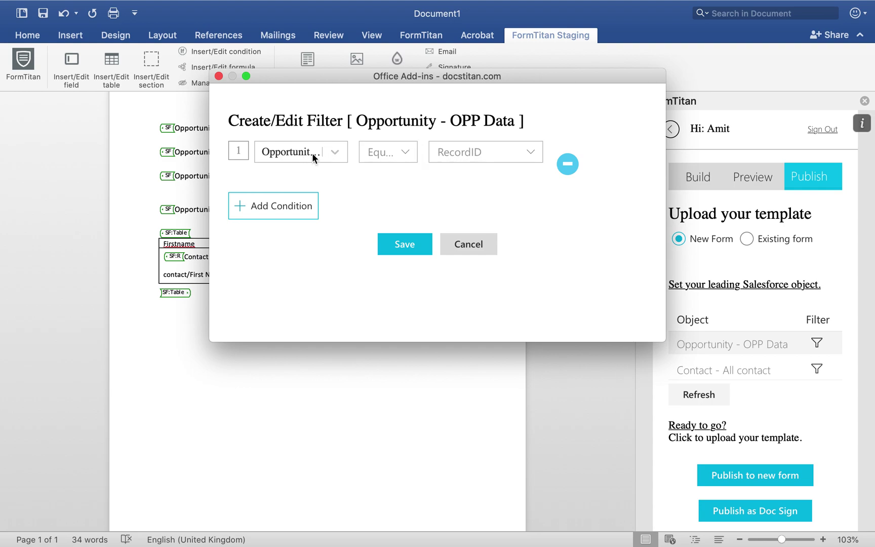
pyautogui.click(418, 246)
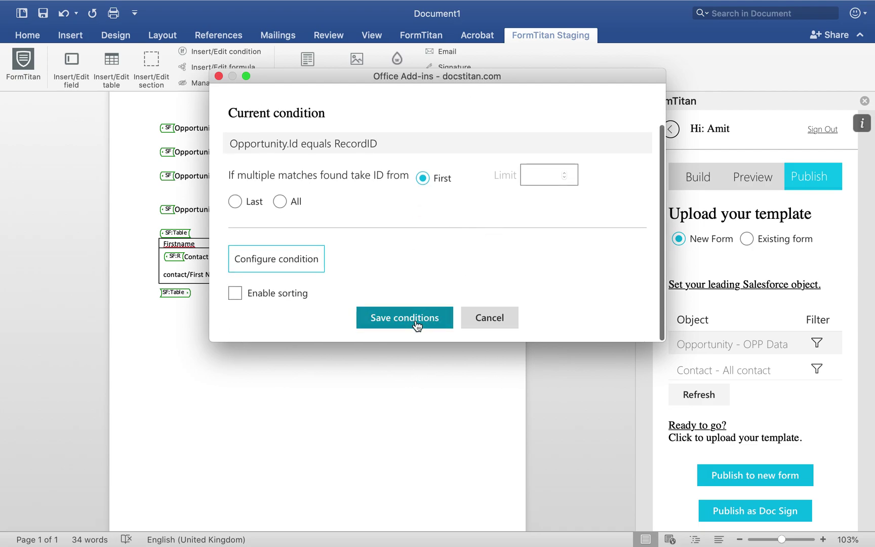
pyautogui.click(433, 316)
# Filter publishing contacts where Account ID equals the #1 Opportunity's Account ID.
pyautogui.click(812, 366)
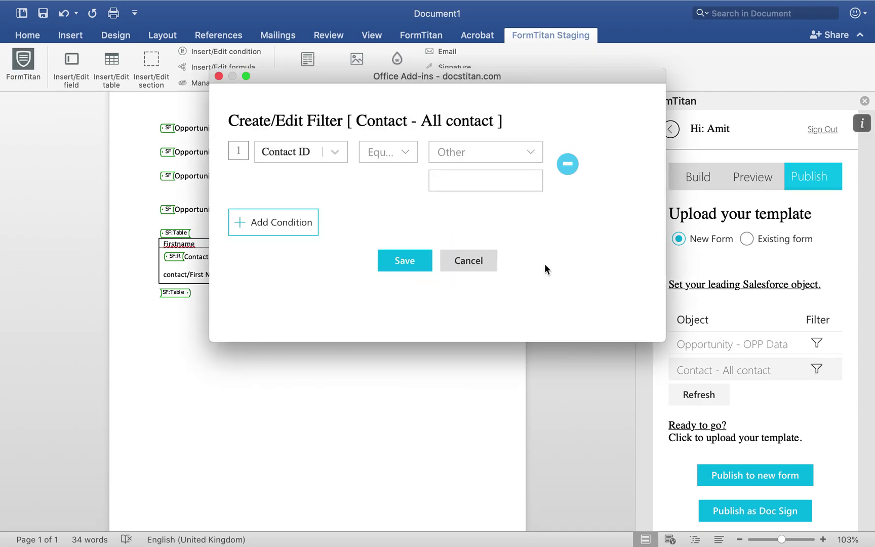
pyautogui.click(316, 151)
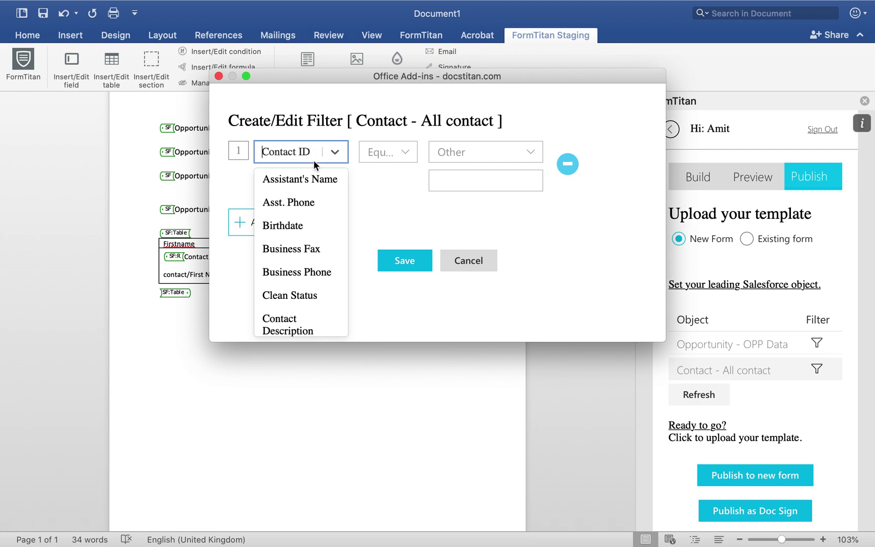
pyautogui.write('acc')
pyautogui.click(337, 180)
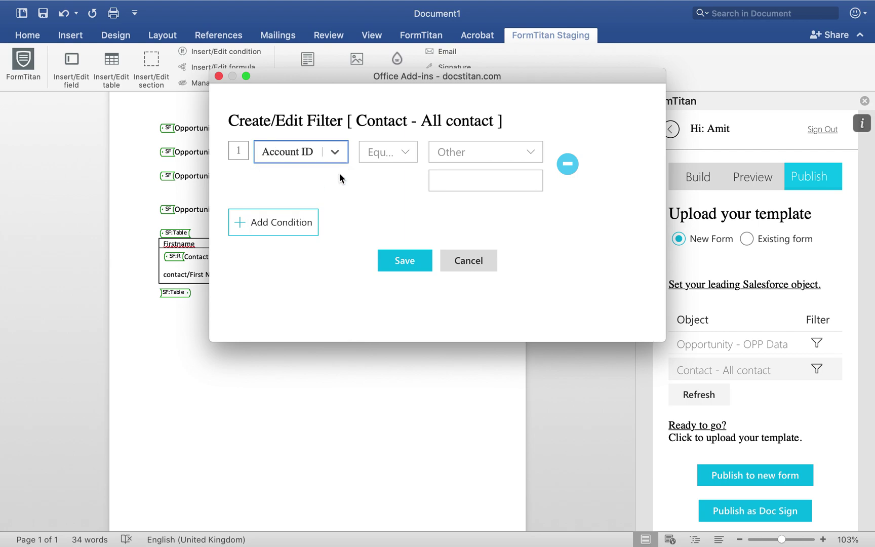
pyautogui.click(519, 154)
pyautogui.click(489, 175)
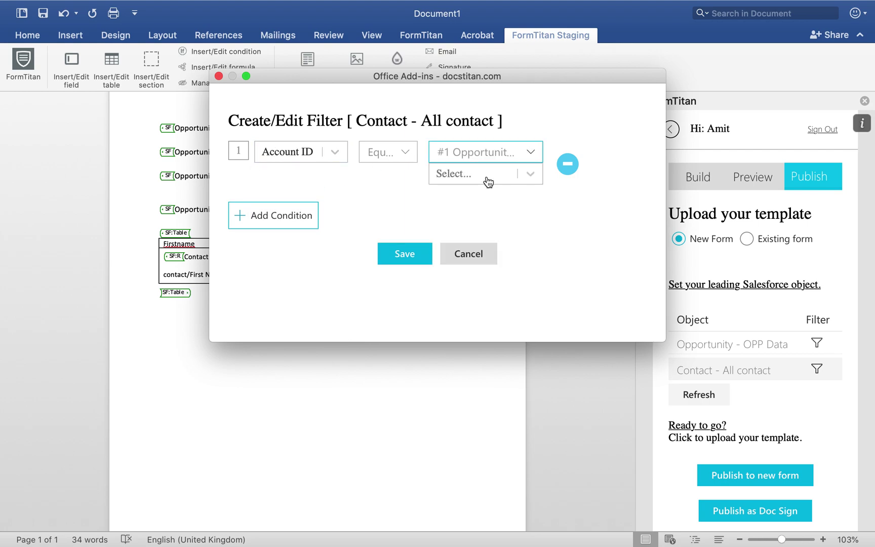
pyautogui.click(487, 175)
pyautogui.click(473, 207)
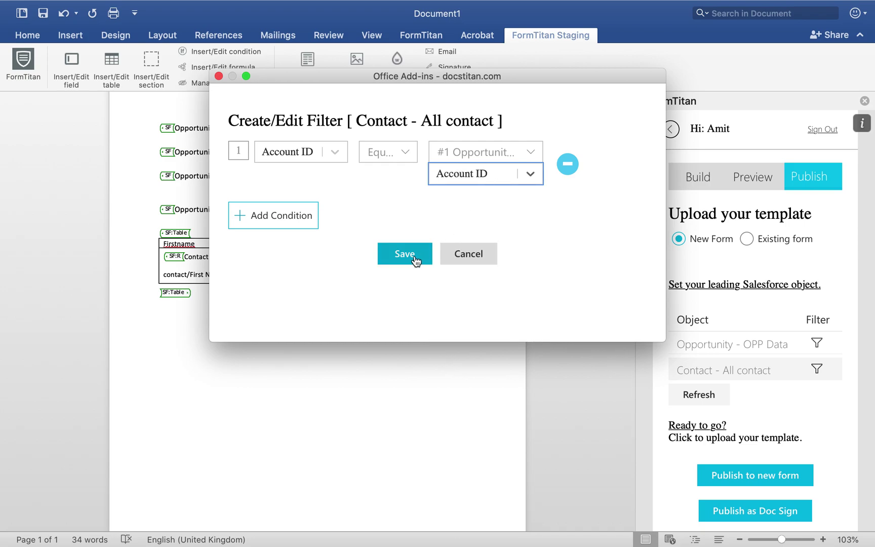
pyautogui.click(415, 260)
pyautogui.scroll(-2, 518, 261)
pyautogui.click(412, 316)
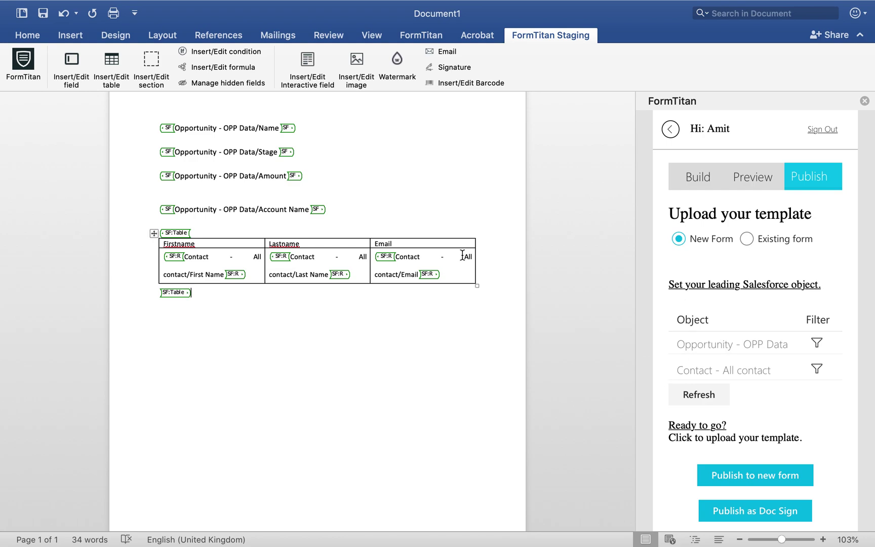
pyautogui.scroll(-1, 771, 330)
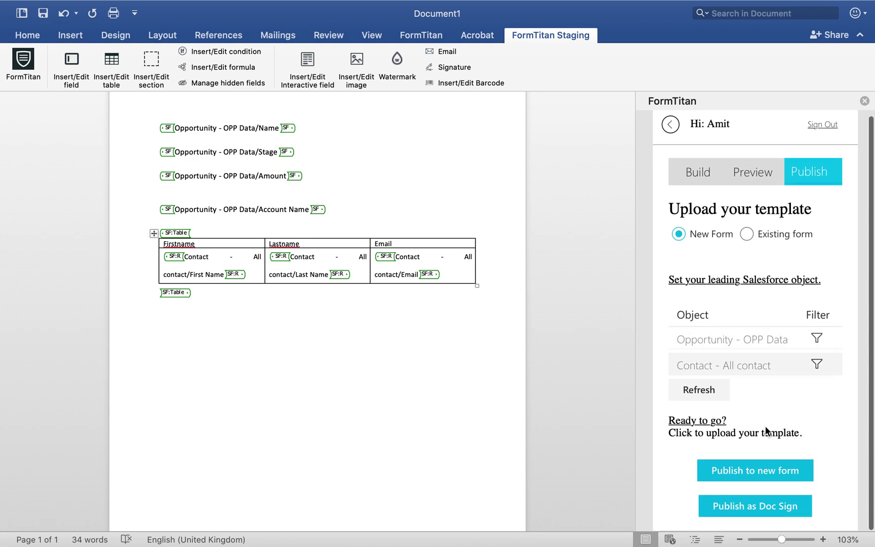
pyautogui.click(762, 472)
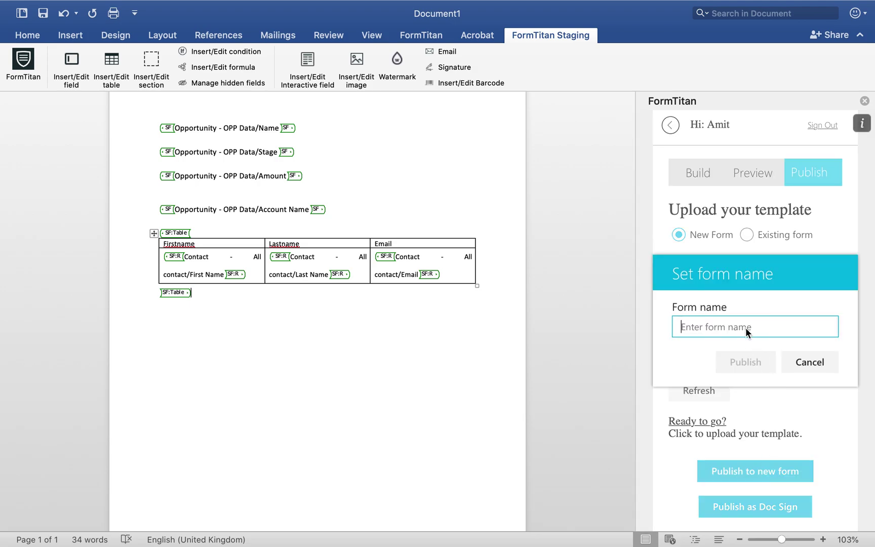
# Publish the template as a new form named 'Opp Doc Gen' and return to the browser.
pyautogui.write('O')
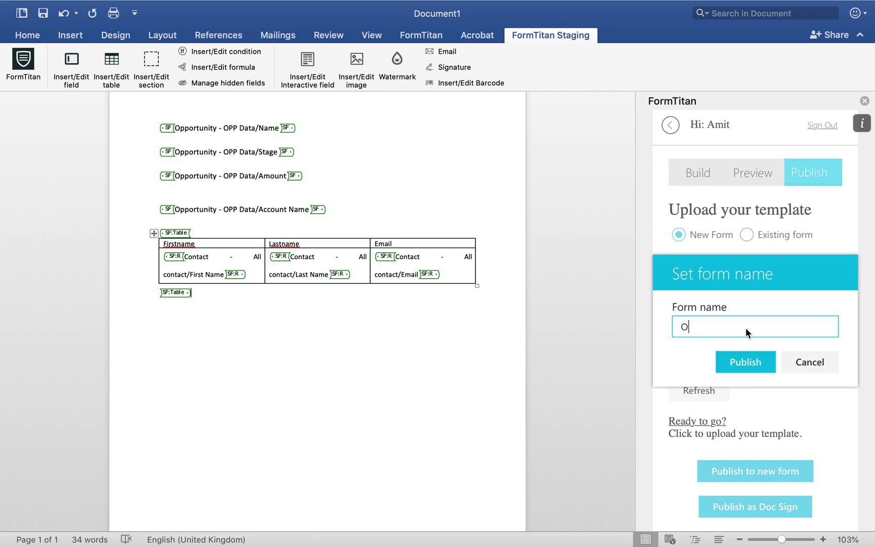
pyautogui.write('pp Doc Gen')
pyautogui.click(741, 354)
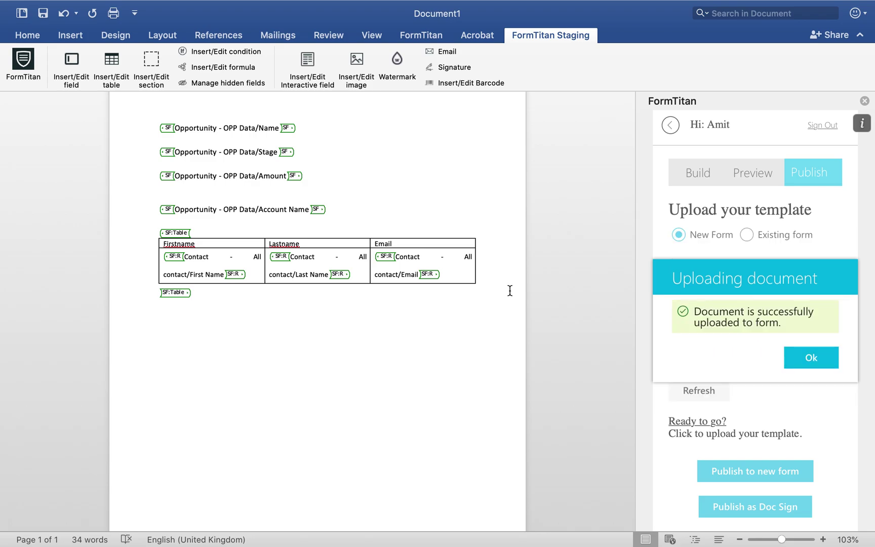
pyautogui.hotkey('ctrl', 'Left')
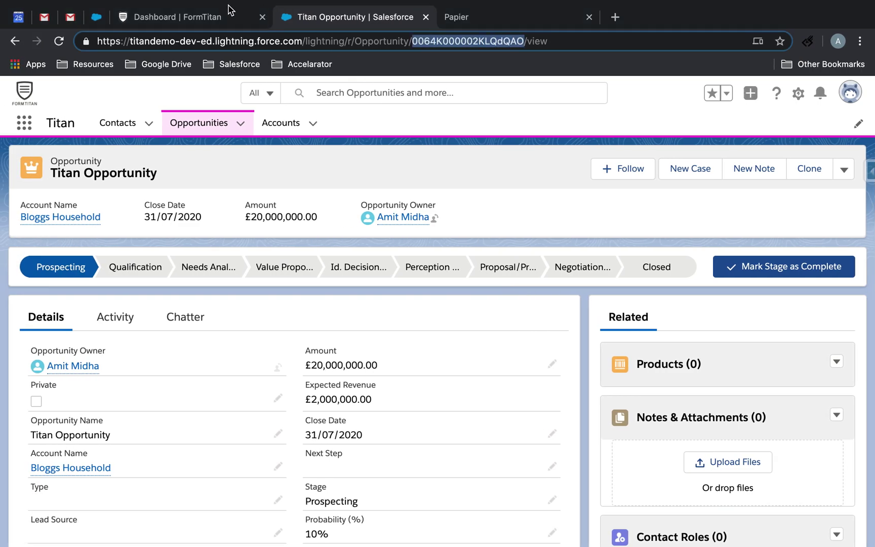
# Load the Opp Doc Gen form into the FormTitan form builder via File > Open.
pyautogui.click(215, 15)
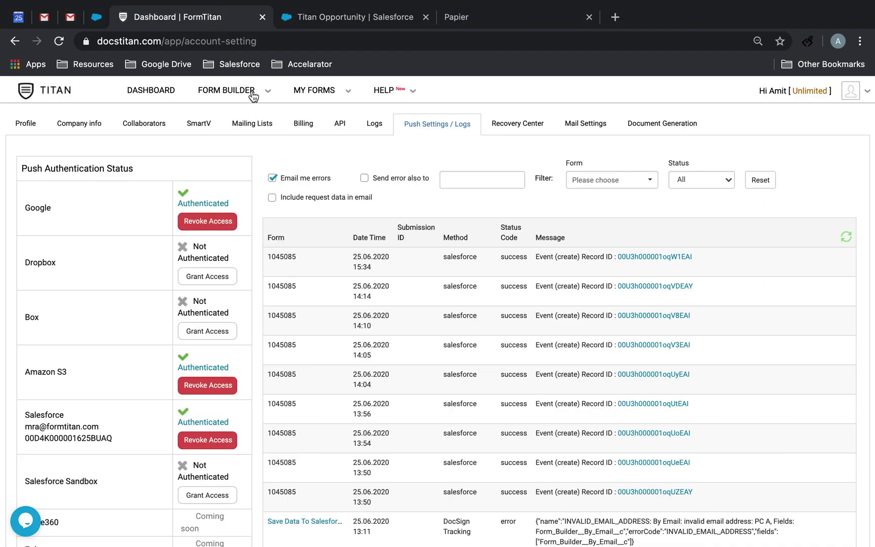
pyautogui.moveTo(250, 91)
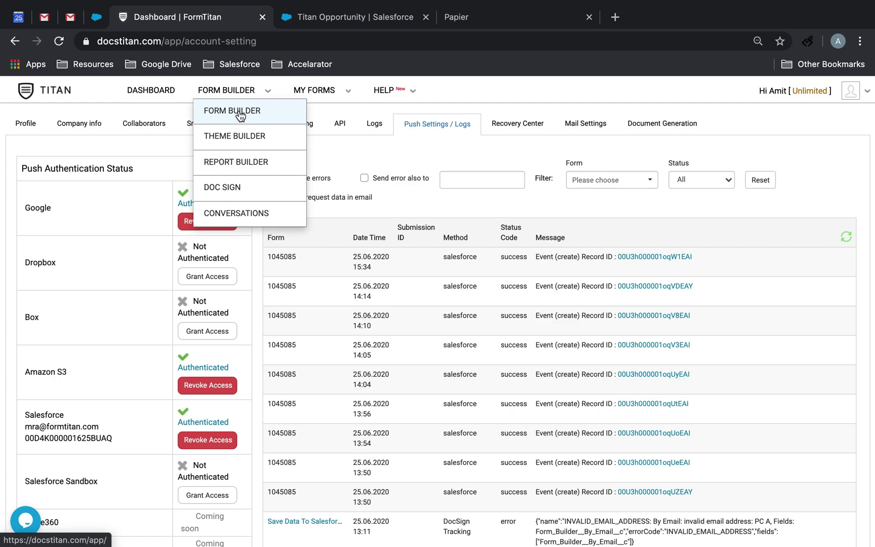
pyautogui.click(238, 113)
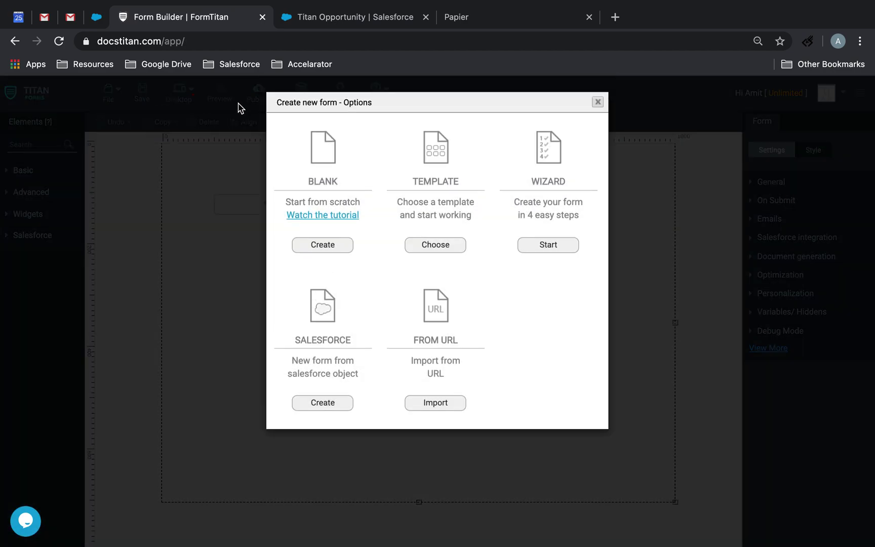
pyautogui.click(596, 102)
pyautogui.click(109, 95)
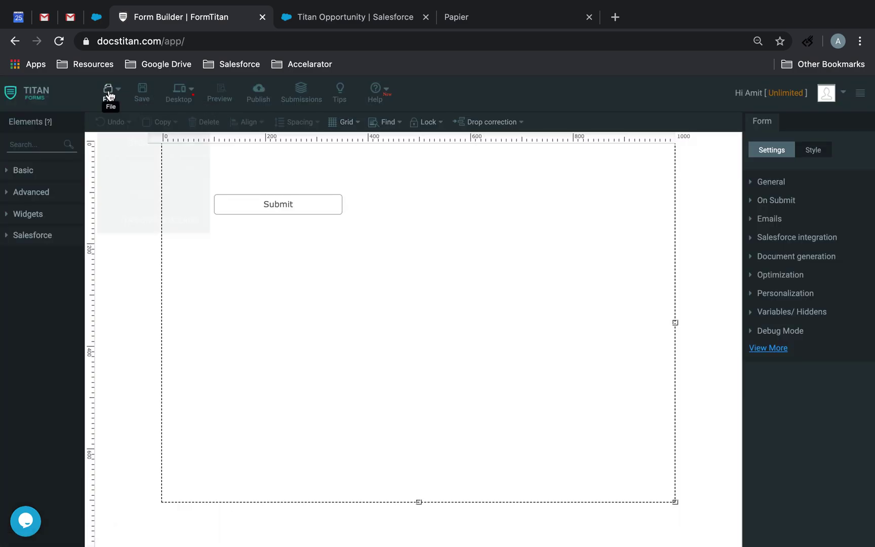
pyautogui.click(148, 139)
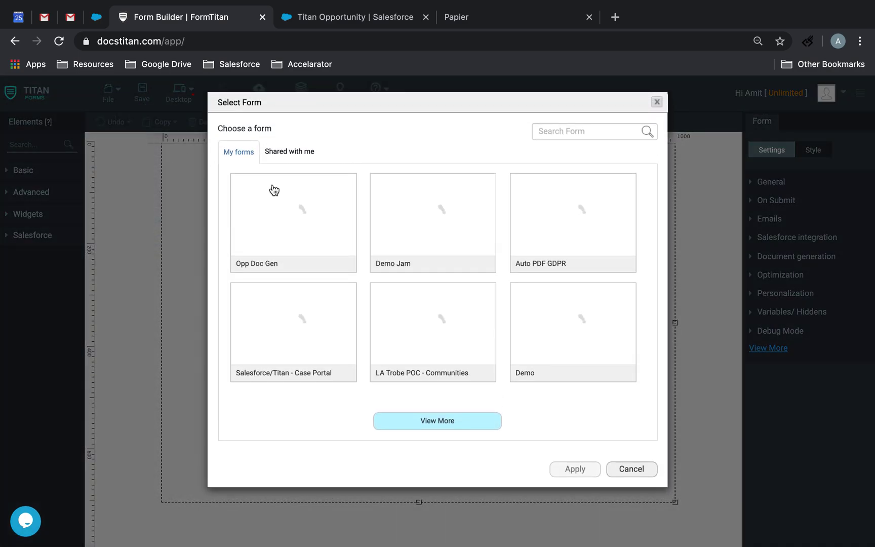
pyautogui.click(322, 226)
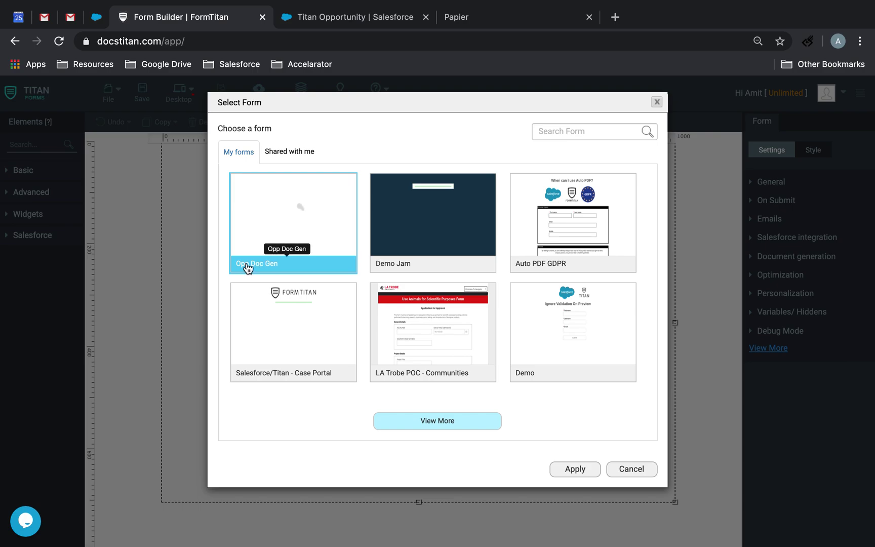
pyautogui.click(577, 470)
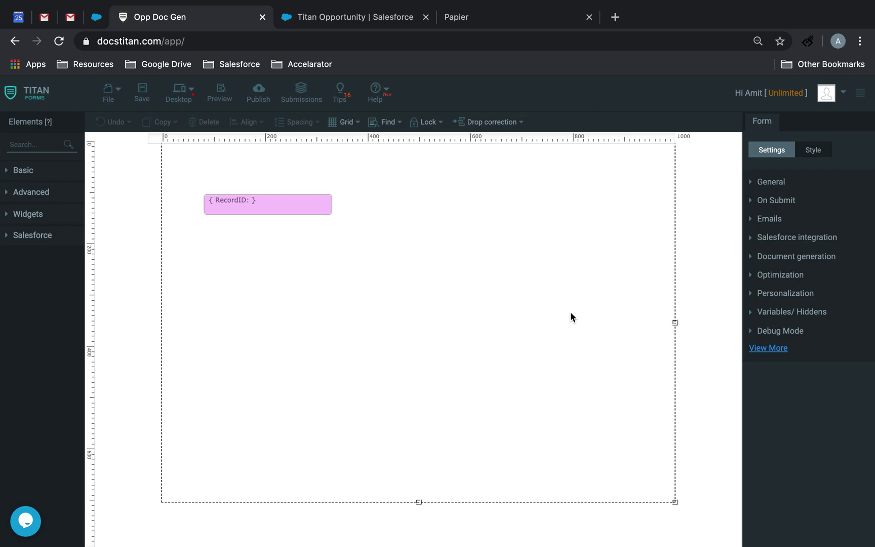
pyautogui.click(793, 259)
# Open the Salesforce Button settings from the form's Word mapping configuration.
pyautogui.click(792, 248)
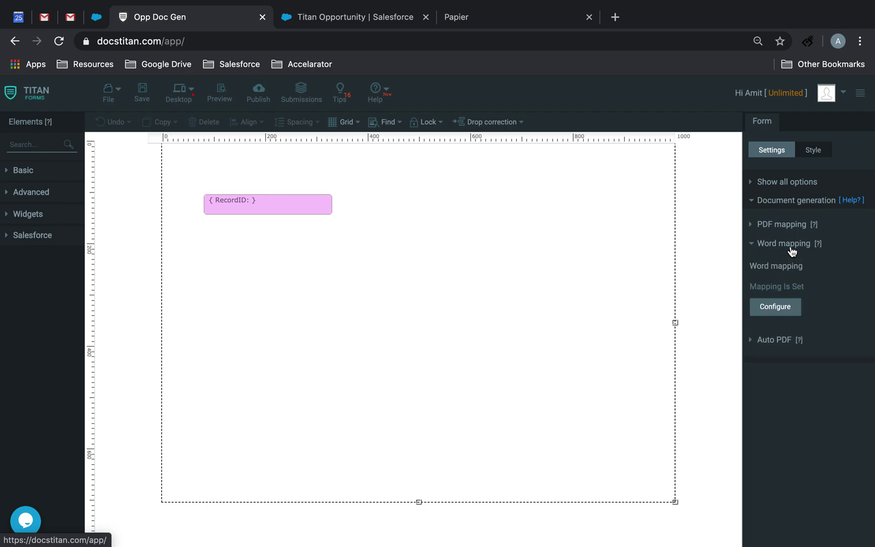
pyautogui.click(789, 318)
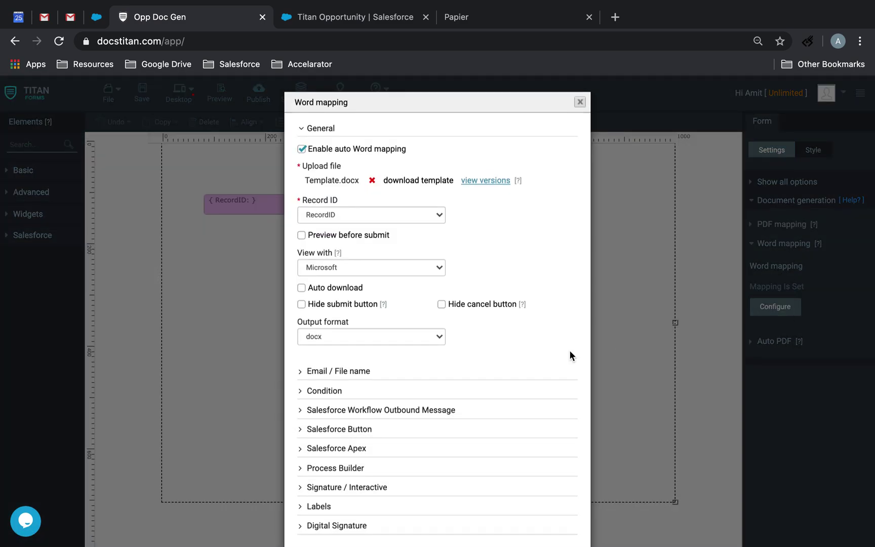
pyautogui.scroll(-1, 502, 377)
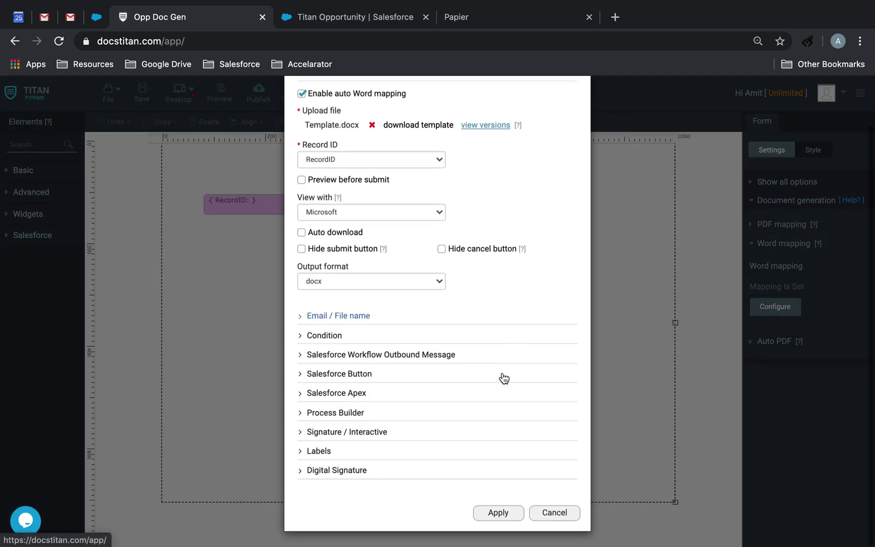
pyautogui.click(353, 375)
pyautogui.click(319, 400)
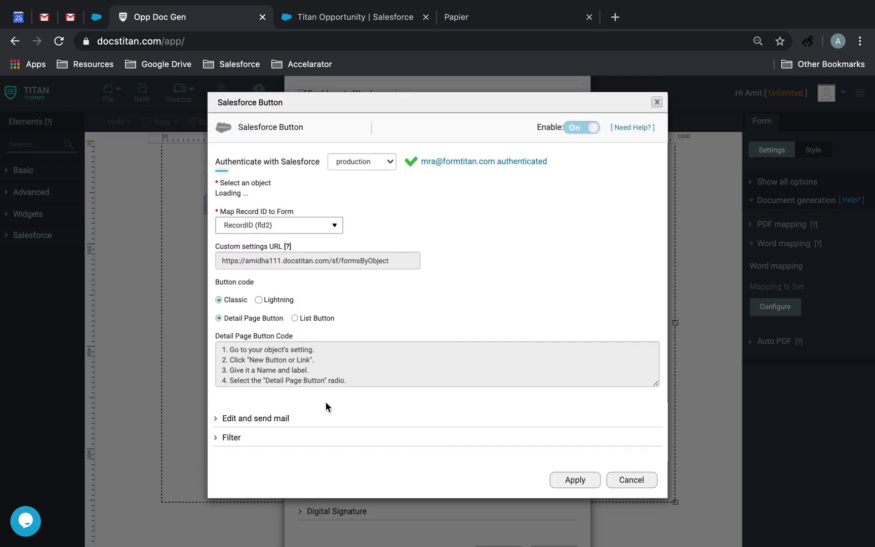
# Compare the Classic, list and detail button instructions, settling on the Lightning option.
pyautogui.click(259, 307)
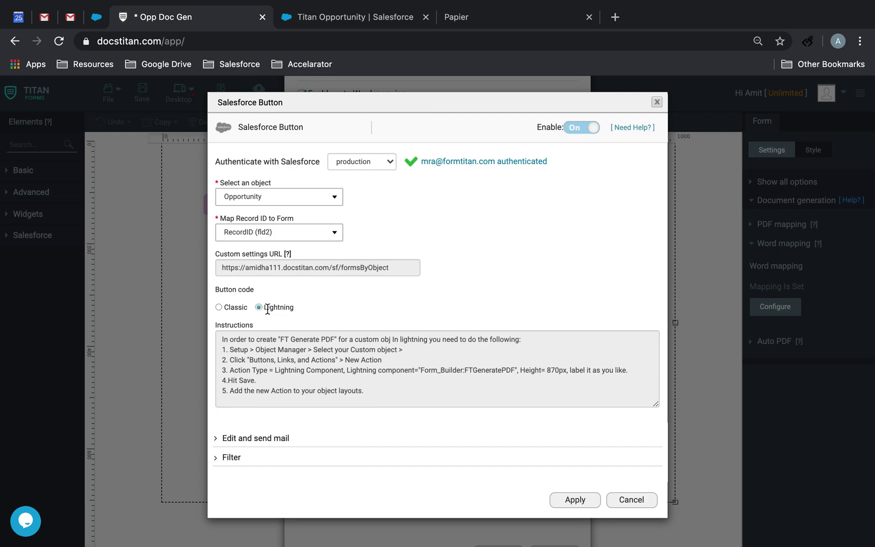
pyautogui.click(218, 306)
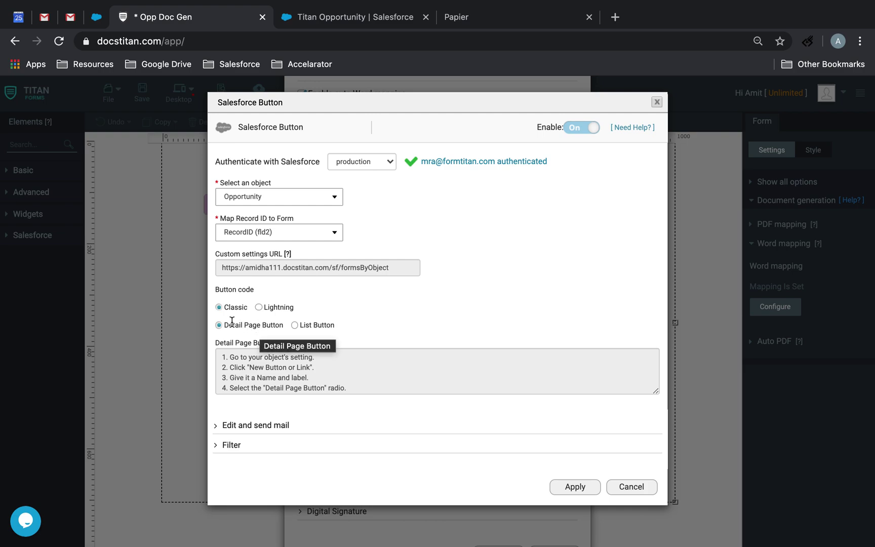
pyautogui.click(297, 324)
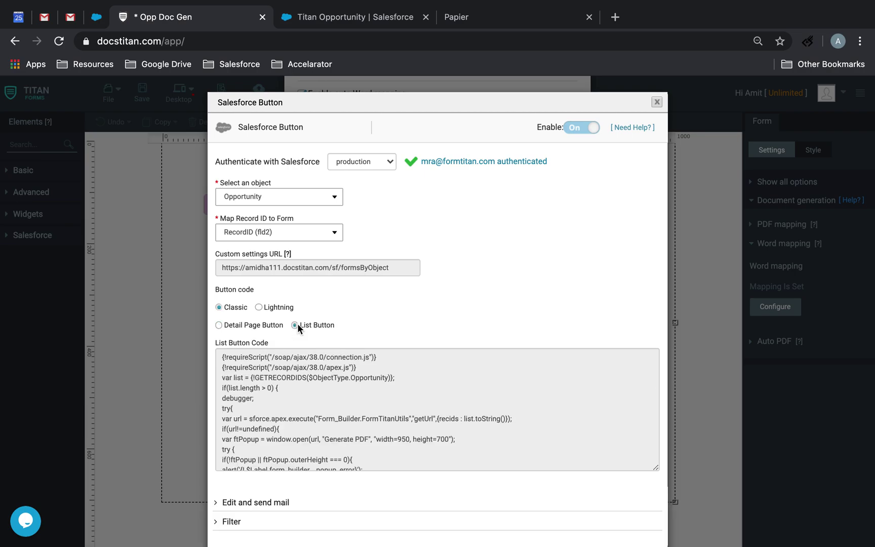
pyautogui.click(220, 325)
pyautogui.click(259, 307)
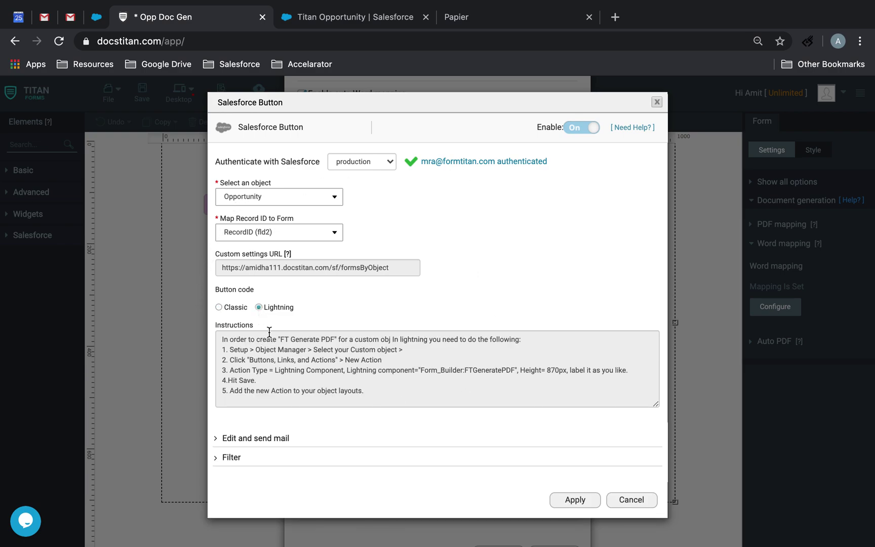
pyautogui.click(514, 16)
pyautogui.click(461, 42)
# On appexchange.salesforce.com, open the Titan app listing and choose Get It Now to reach Trailblazer.me login.
pyautogui.write('appe')
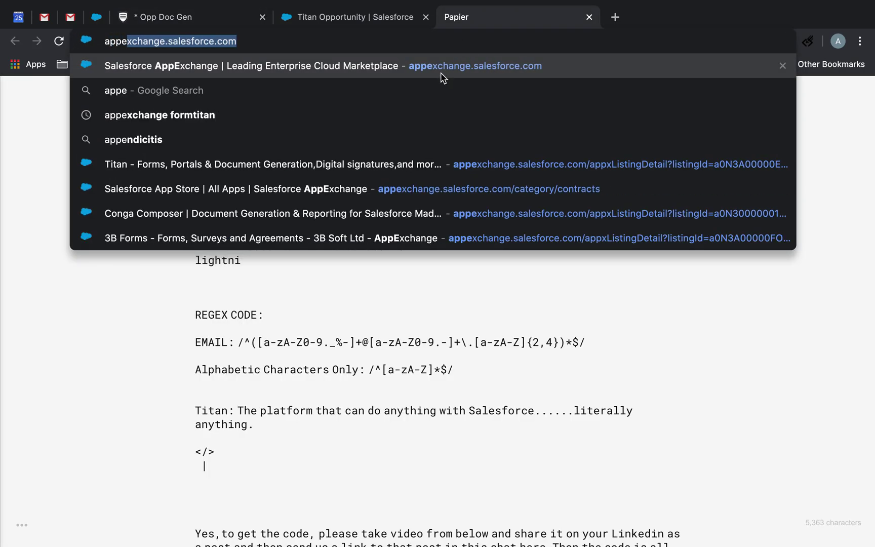
pyautogui.click(442, 72)
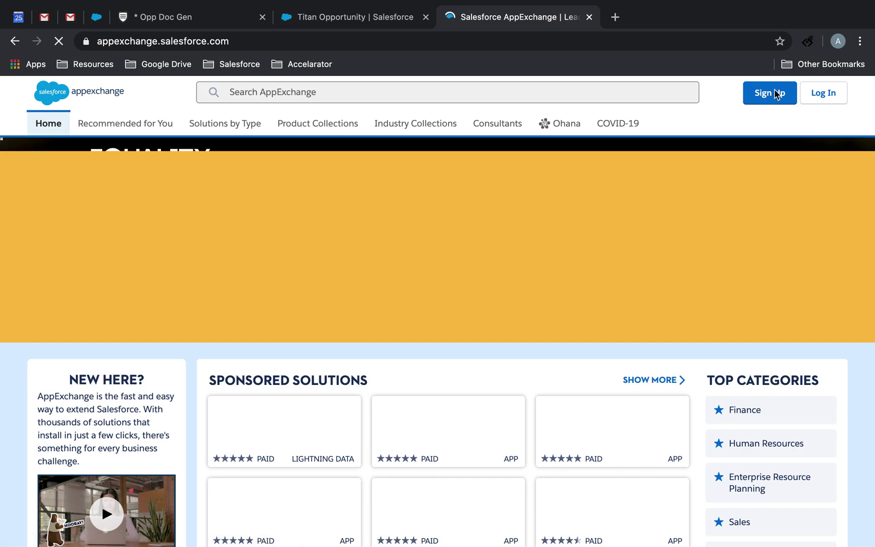
pyautogui.click(441, 92)
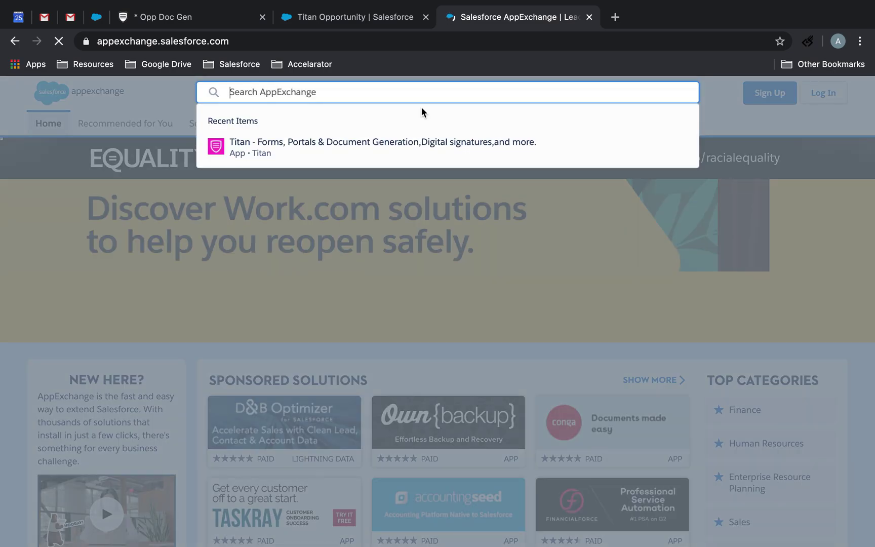
pyautogui.click(383, 151)
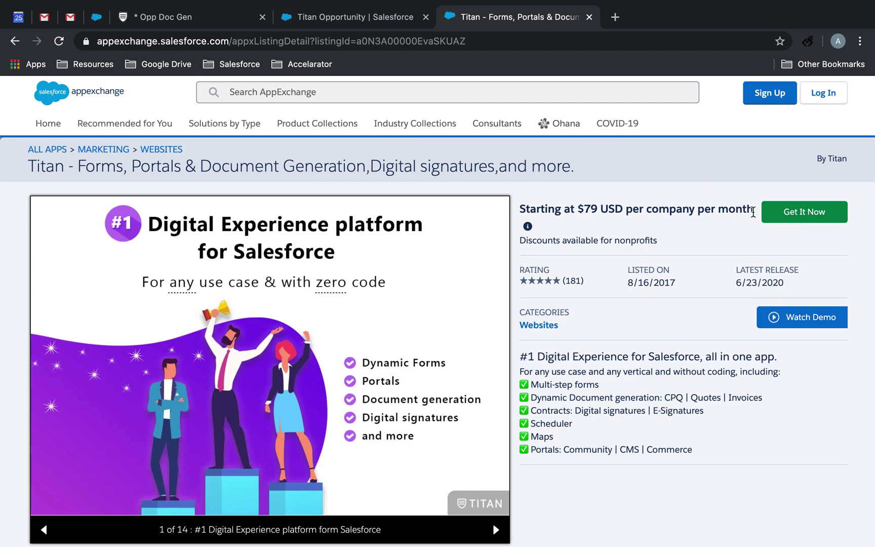
pyautogui.click(817, 210)
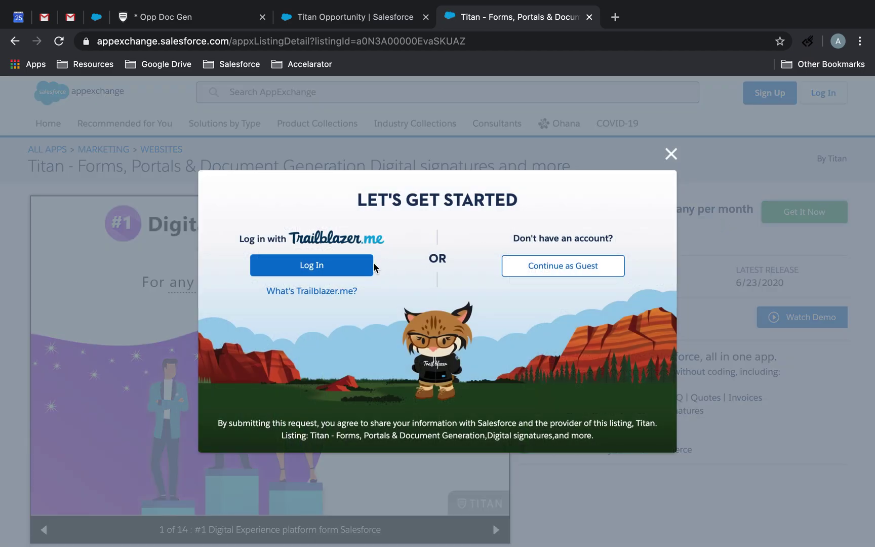
pyautogui.click(358, 267)
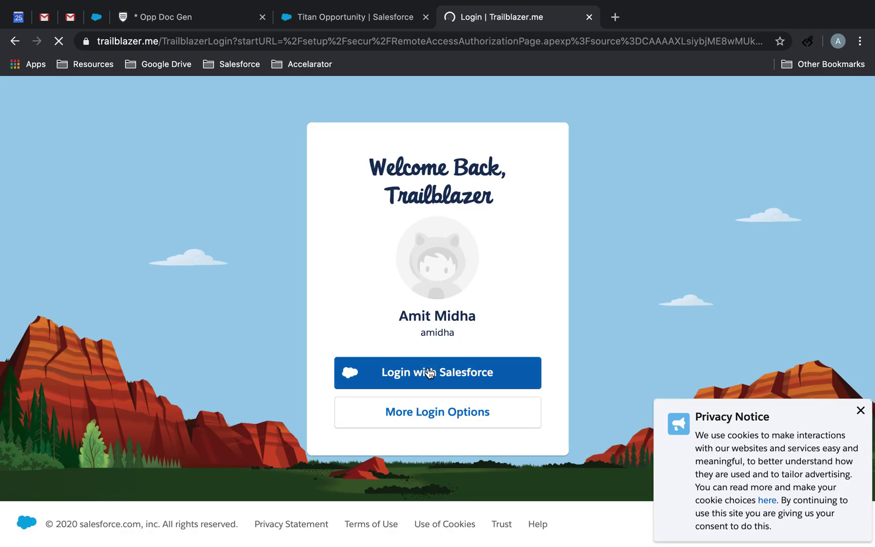
# Check the Titan Opportunity record tab, then return to the Trailblazer.me sign-in page.
pyautogui.click(429, 373)
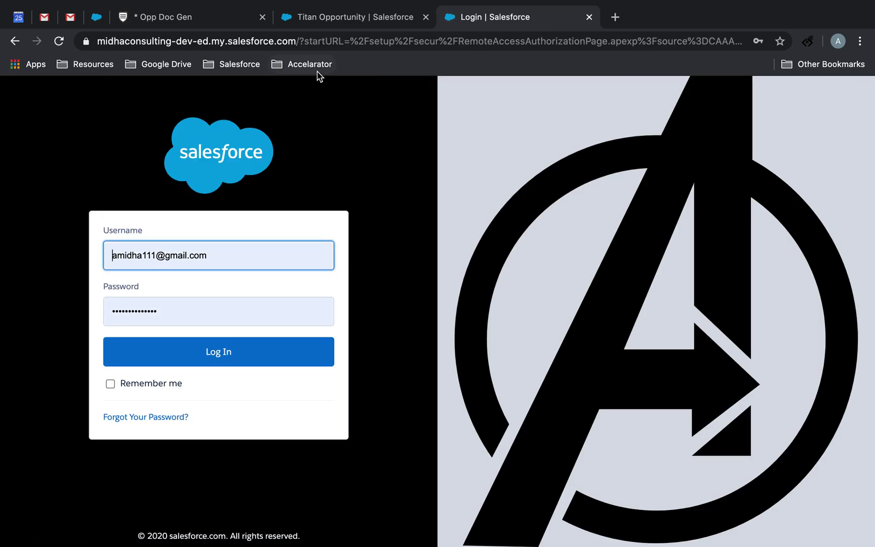
pyautogui.click(333, 12)
pyautogui.click(439, 19)
pyautogui.click(324, 16)
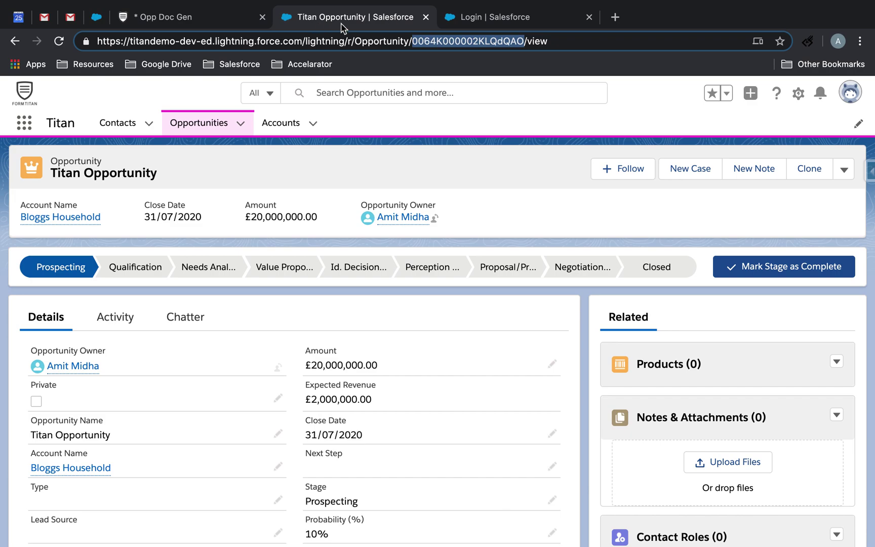
pyautogui.click(501, 21)
pyautogui.click(16, 43)
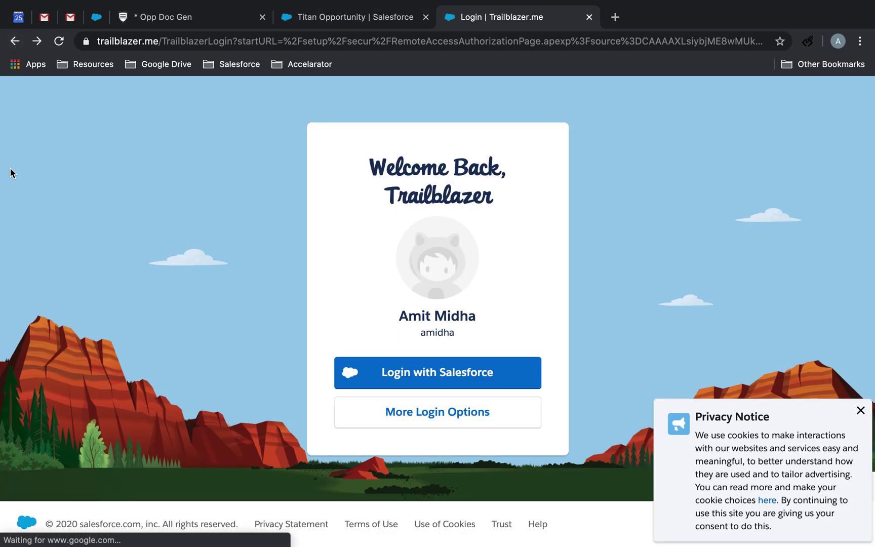
# Log in with Salesforce using another account's username and password, then reselect Salesforce login.
pyautogui.click(386, 412)
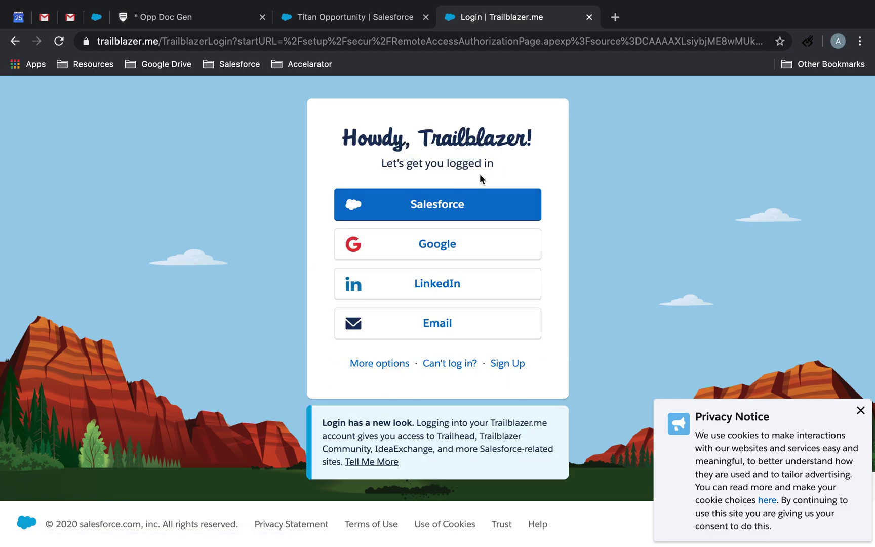
pyautogui.click(466, 202)
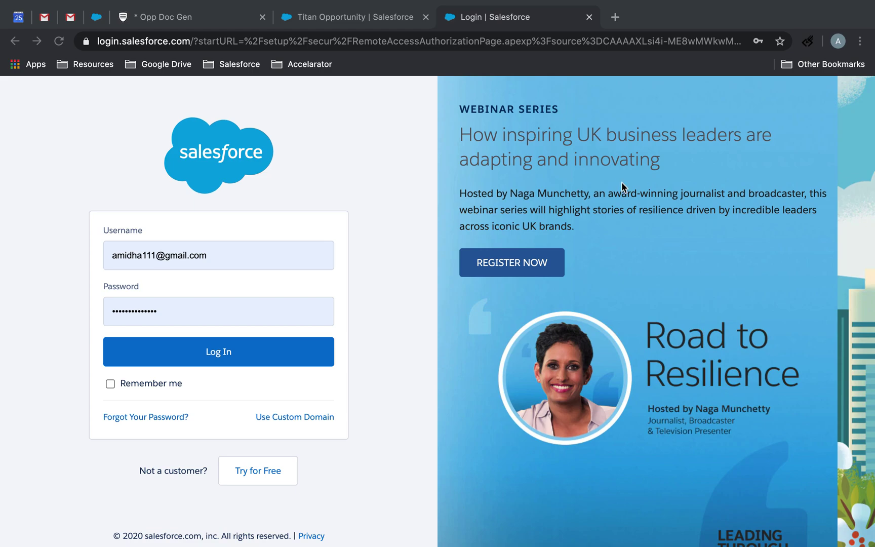
pyautogui.click(242, 249)
pyautogui.hotkey('ctrl', 'a')
pyautogui.hotkey('ctrl', 'v')
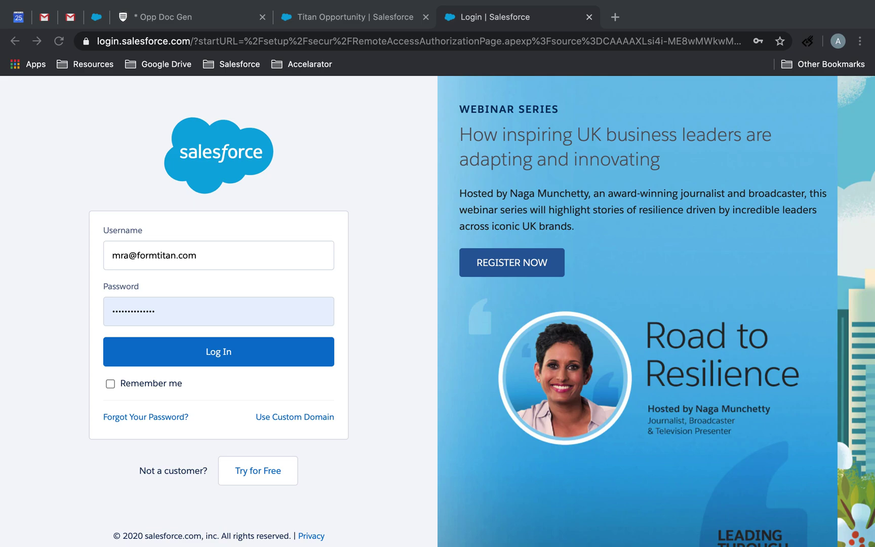
pyautogui.click(191, 309)
pyautogui.hotkey('ctrl', 'a')
pyautogui.hotkey('ctrl', 'v')
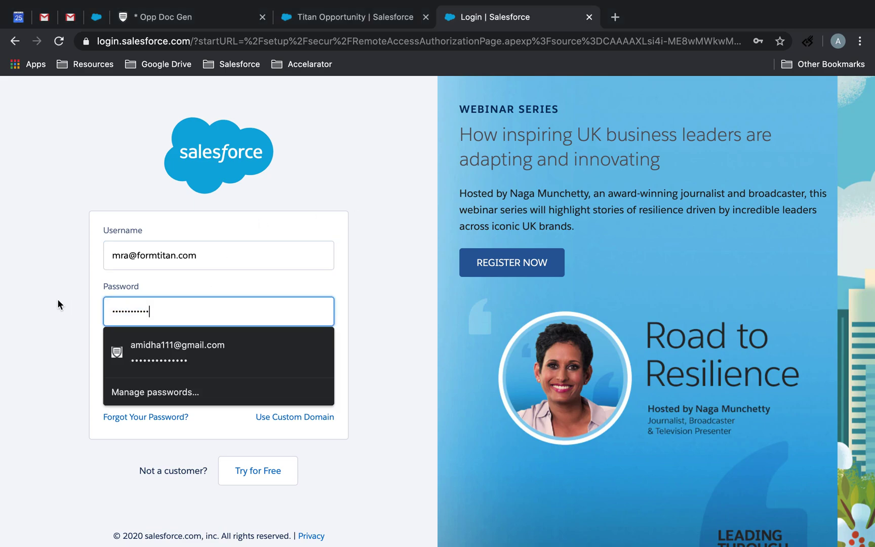
pyautogui.click(226, 360)
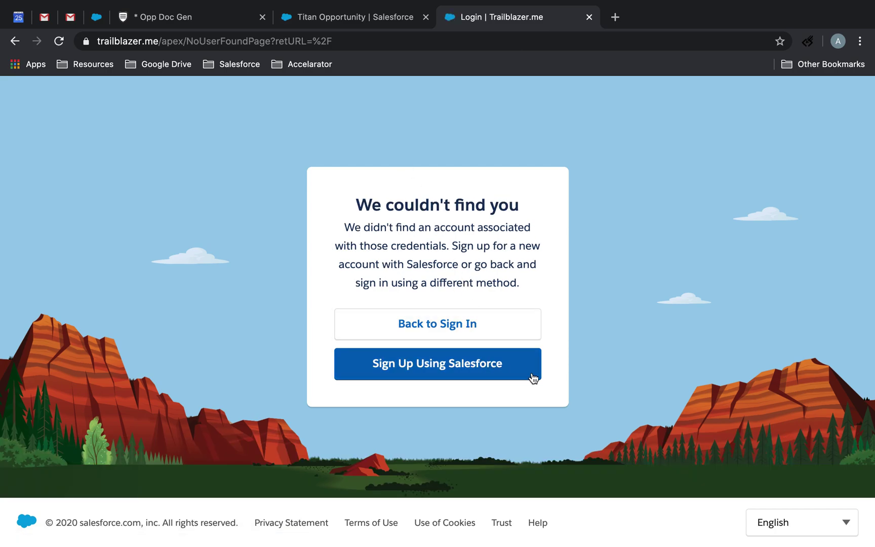
pyautogui.click(507, 335)
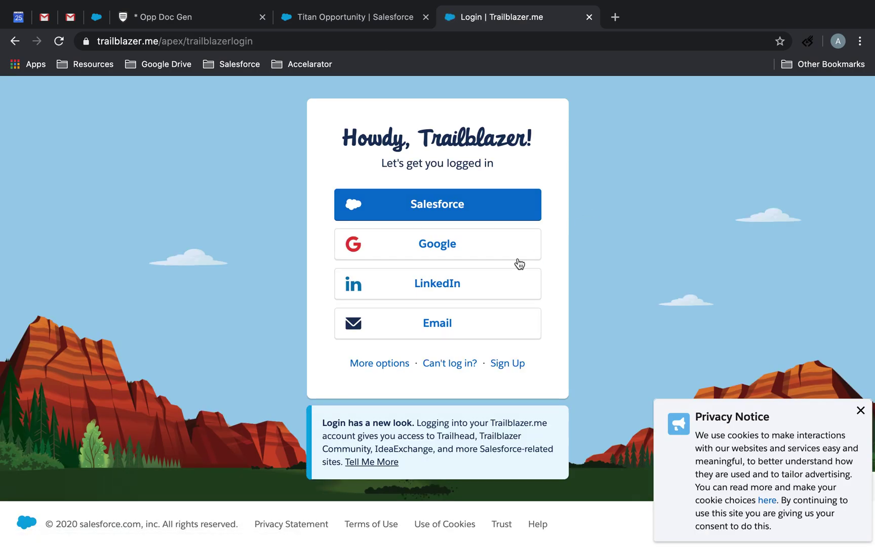
pyautogui.click(476, 208)
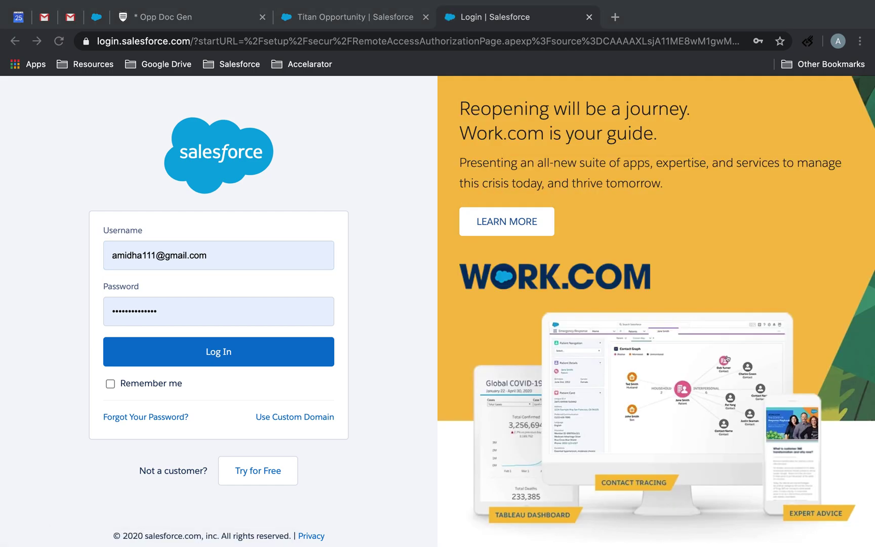
# Try a custom-domain login with the org domain copied from the Opportunity address.
pyautogui.click(240, 260)
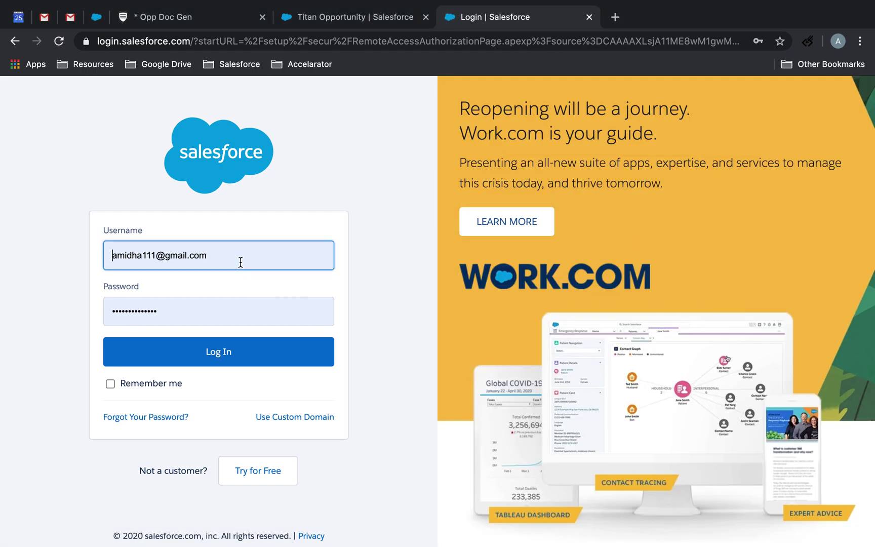
pyautogui.click(319, 417)
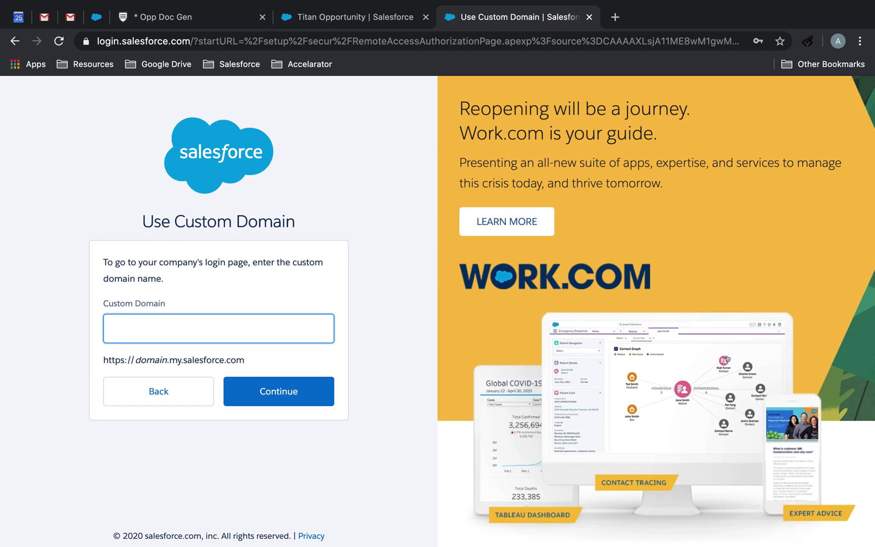
pyautogui.click(348, 15)
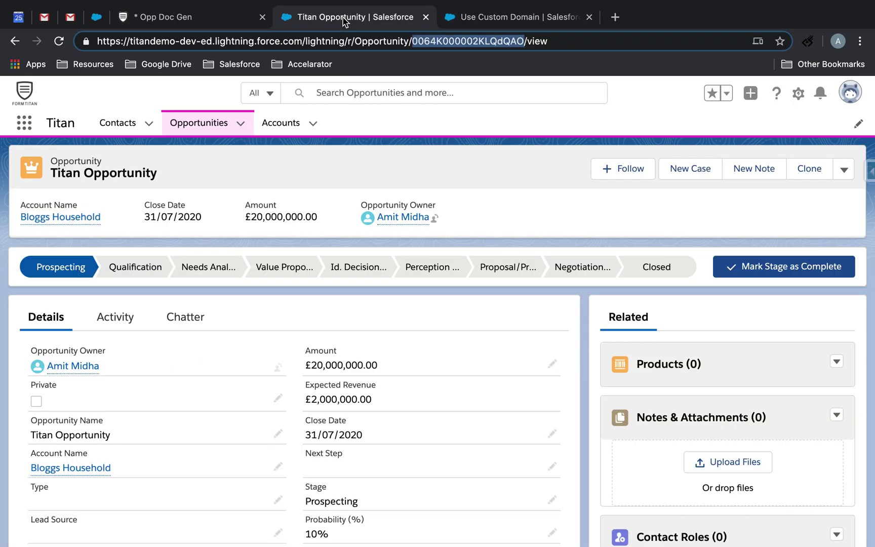
pyautogui.moveTo(303, 41); pyautogui.dragTo(87, 39)
pyautogui.hotkey('ctrl', 'c')
pyautogui.click(523, 23)
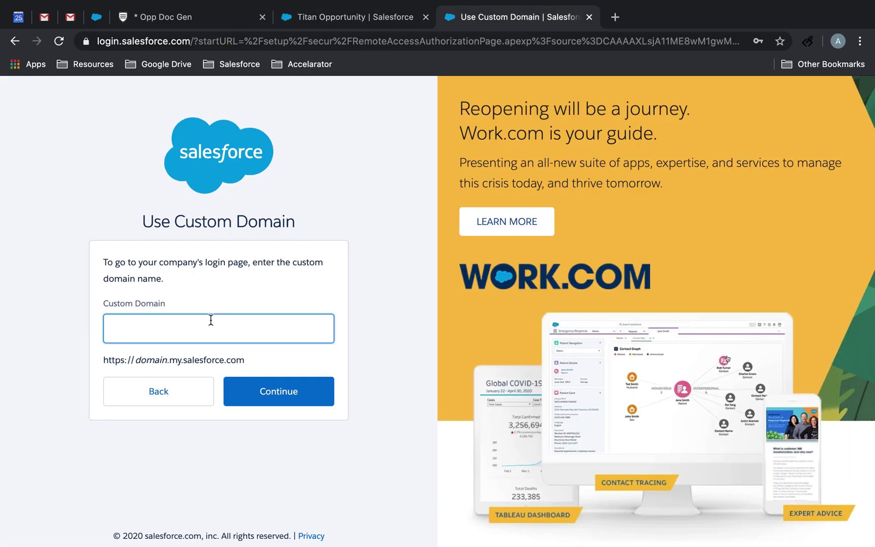
pyautogui.hotkey('ctrl', 'v')
pyautogui.click(298, 393)
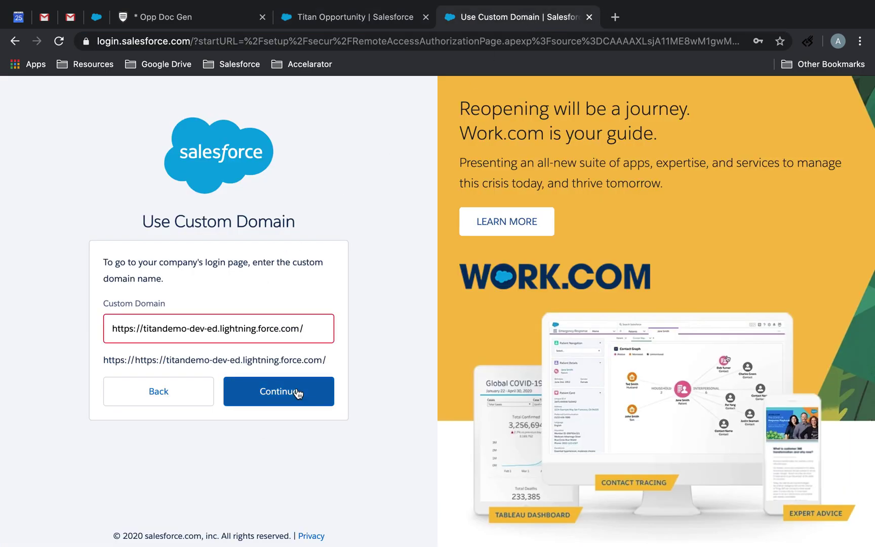
pyautogui.click(114, 329)
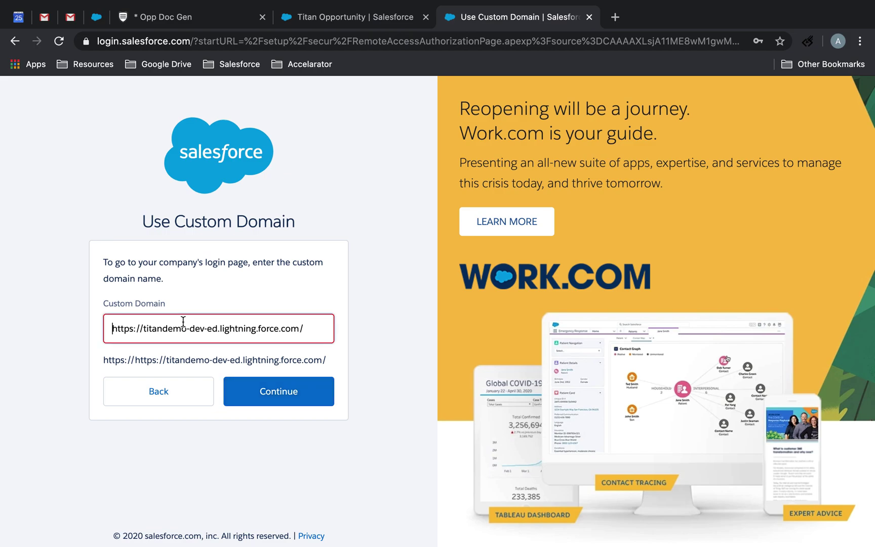
pyautogui.click(286, 403)
pyautogui.click(321, 328)
pyautogui.click(311, 396)
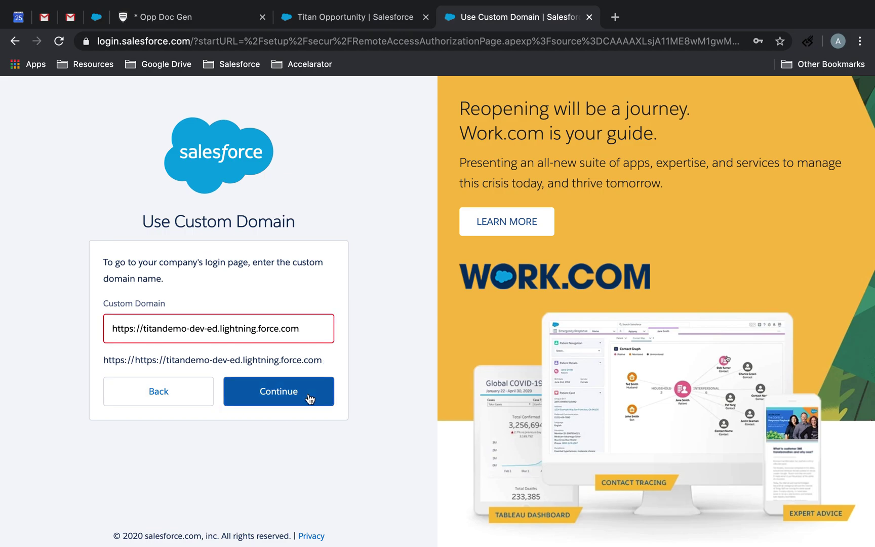
pyautogui.click(198, 397)
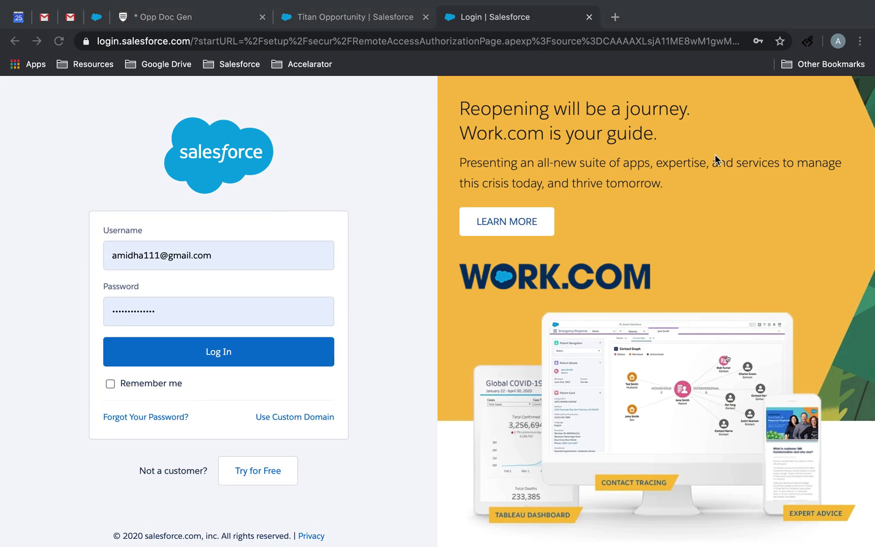
# Log in with a different username and the account password, then close the failed Trailblazer.me tab.
pyautogui.click(258, 253)
pyautogui.hotkey('ctrl', 'a')
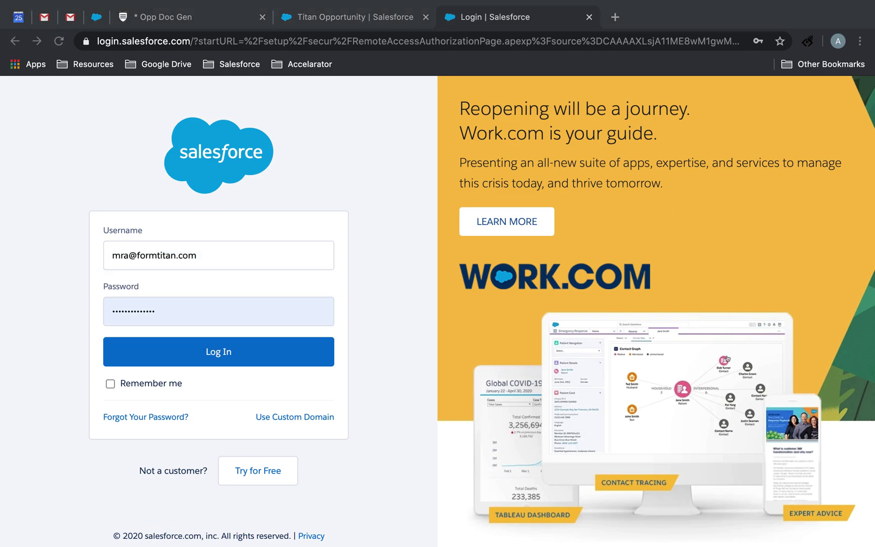
pyautogui.click(187, 269)
pyautogui.press('Tab')
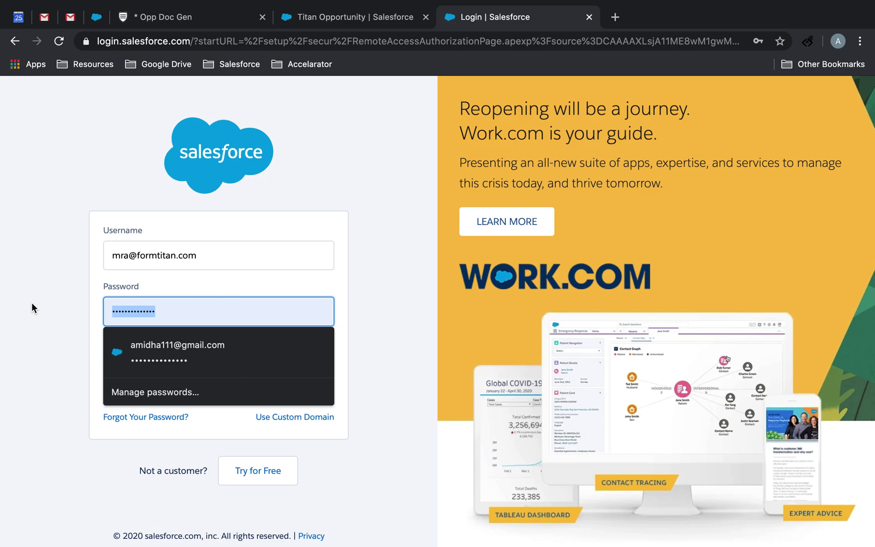
pyautogui.write('••••••••••••')
pyautogui.click(158, 359)
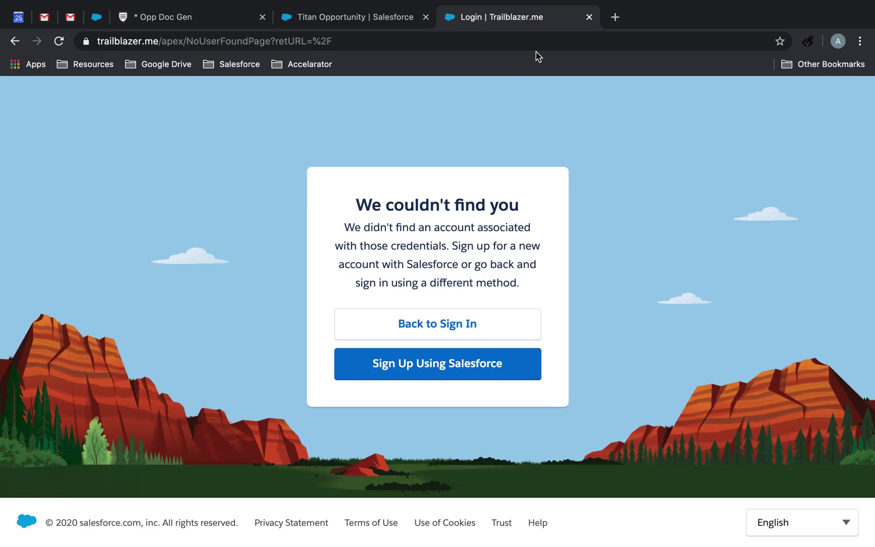
pyautogui.click(589, 17)
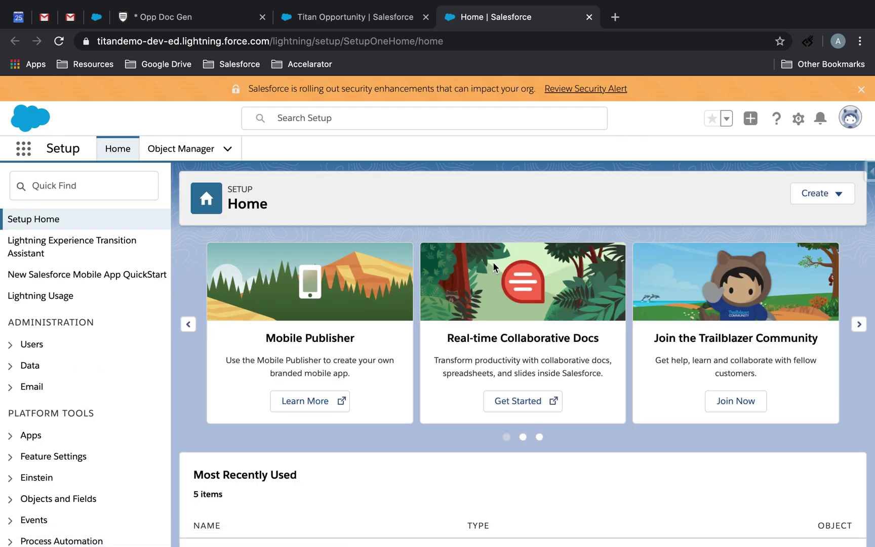
# Search Setup's Quick Find for 'appe' and open AppExchange Marketplace under Apps.
pyautogui.scroll(-4, 487, 285)
pyautogui.scroll(2, 486, 285)
pyautogui.scroll(-2, 487, 286)
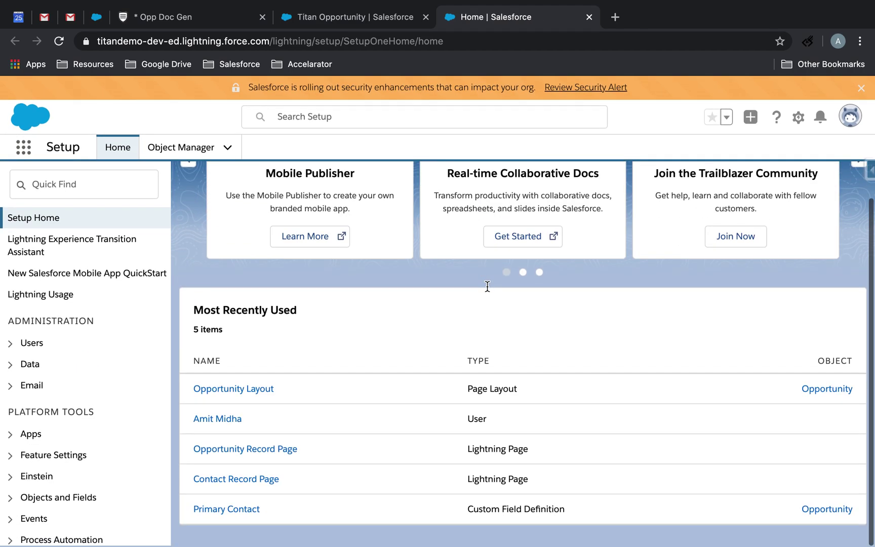
pyautogui.scroll(2, 486, 286)
pyautogui.click(103, 185)
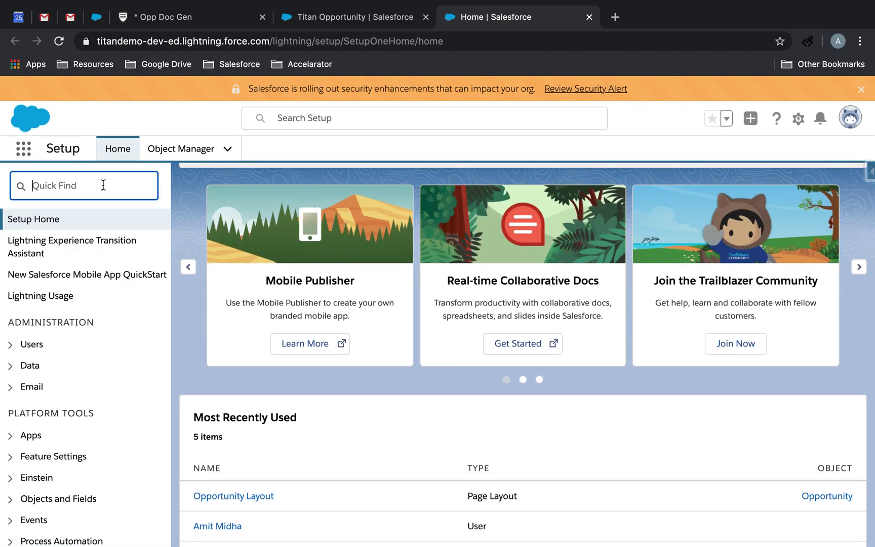
pyautogui.scroll(2, 536, 355)
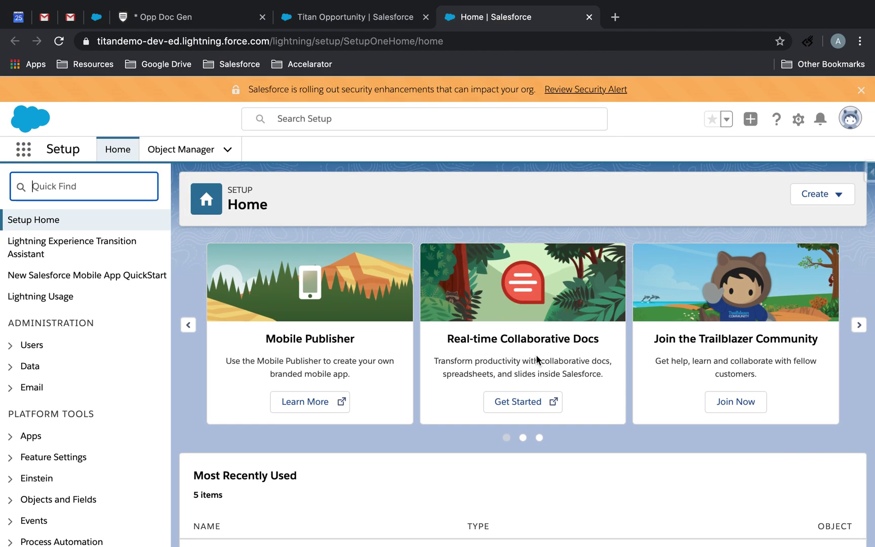
pyautogui.write('appe')
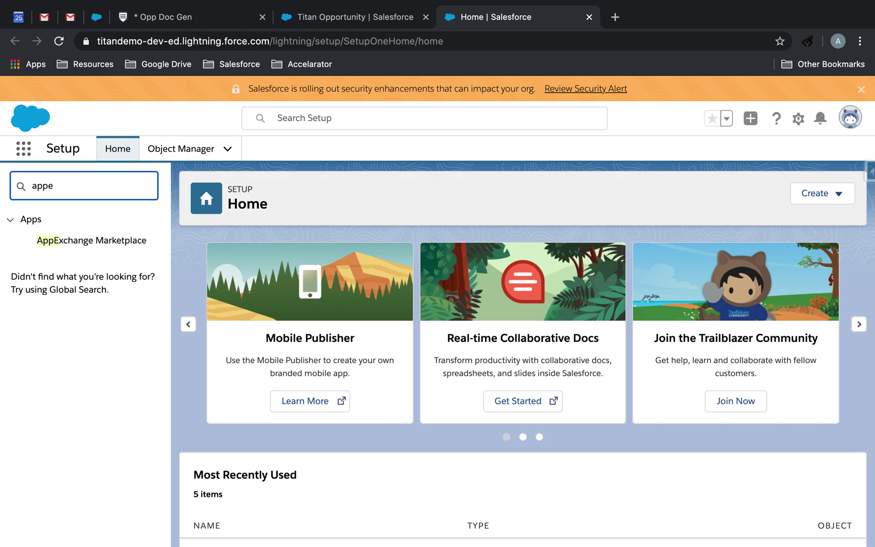
pyautogui.click(104, 243)
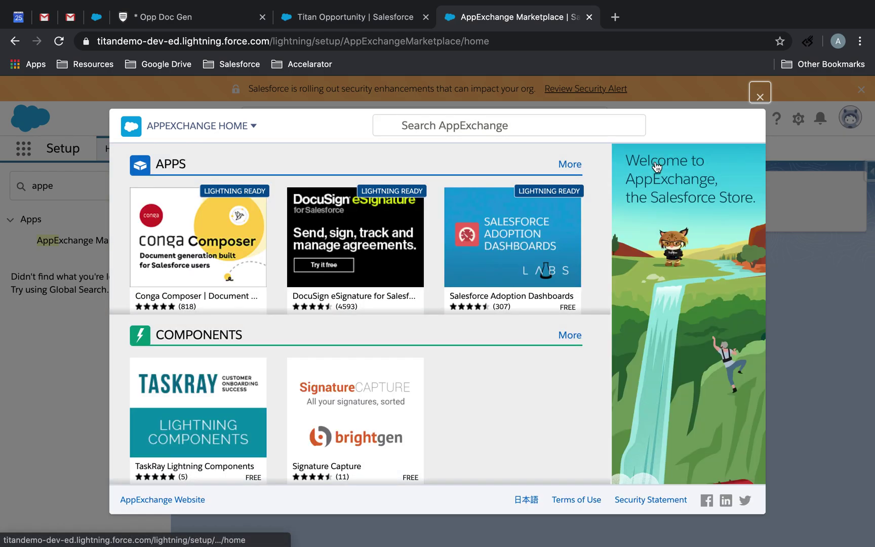
# Search AppExchange for 'titan', open the Titan listing, and allow login access through Get It Now.
pyautogui.click(525, 114)
pyautogui.write('titan')
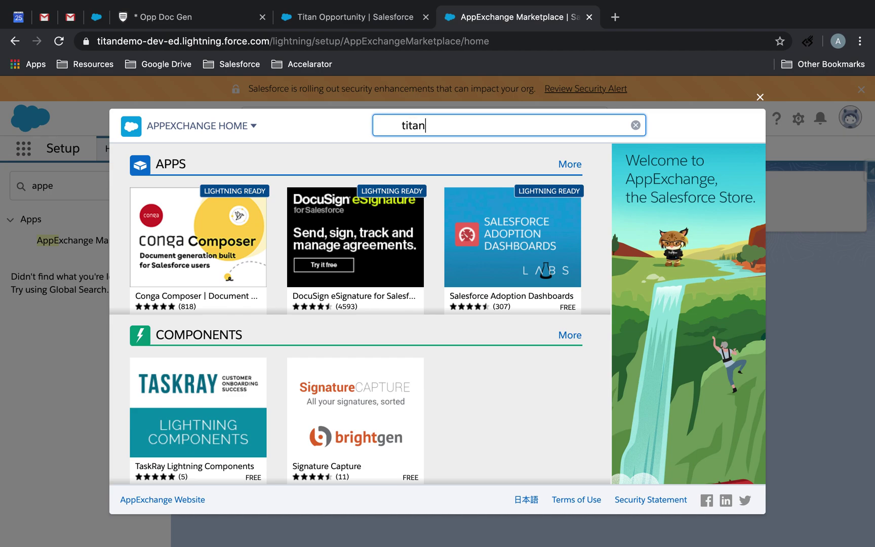
pyautogui.press('Return')
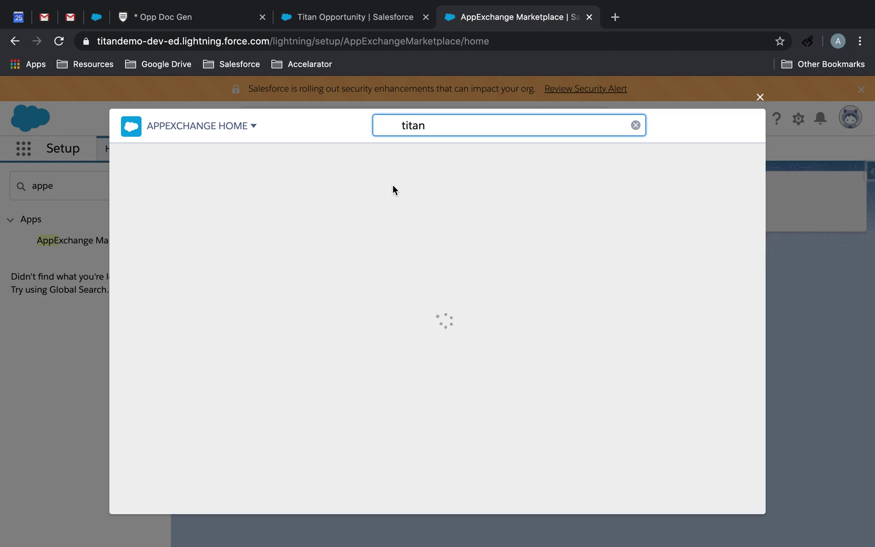
pyautogui.click(234, 302)
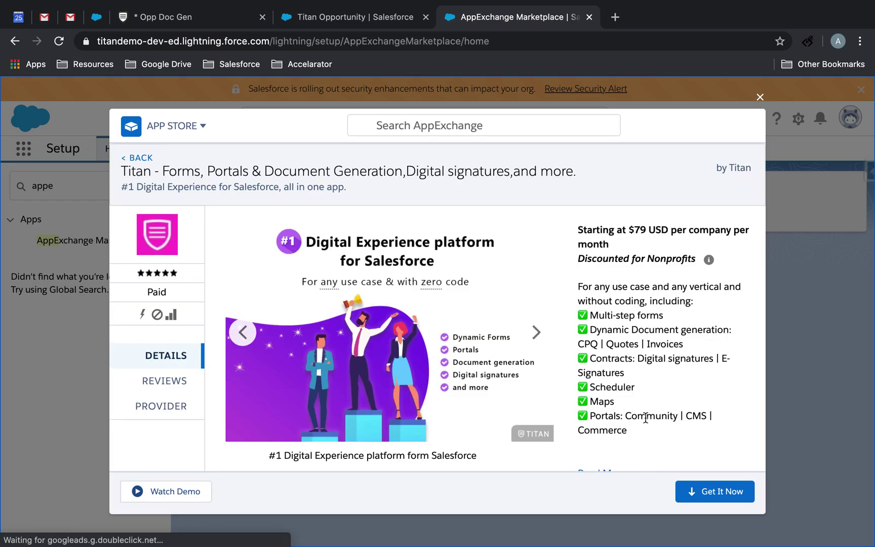
pyautogui.click(725, 492)
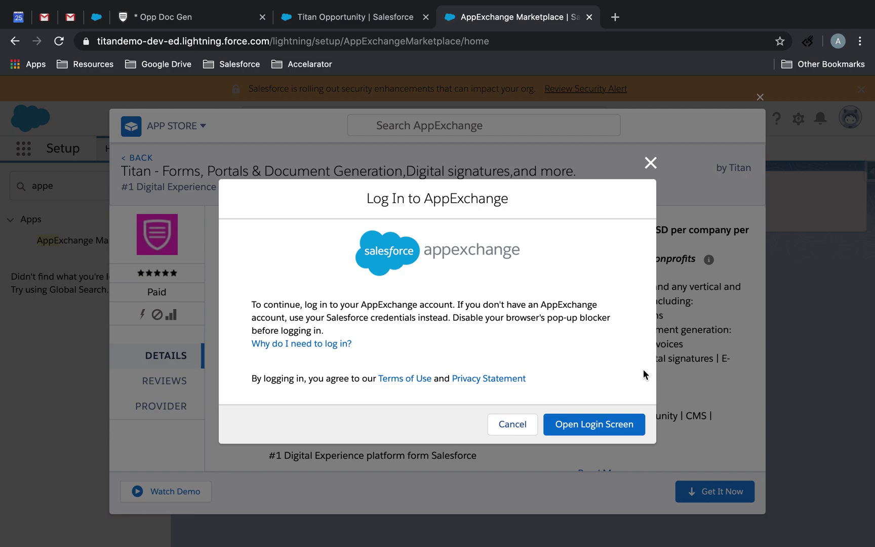
pyautogui.click(612, 429)
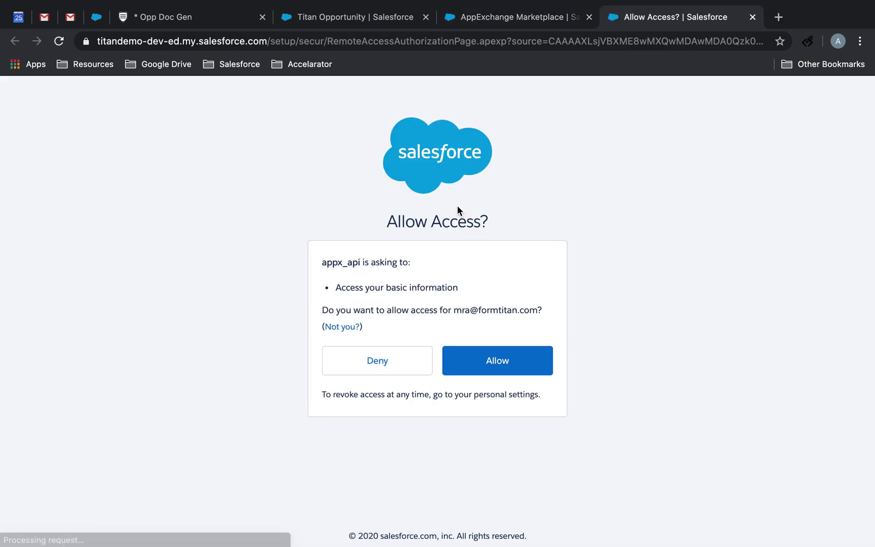
pyautogui.click(510, 366)
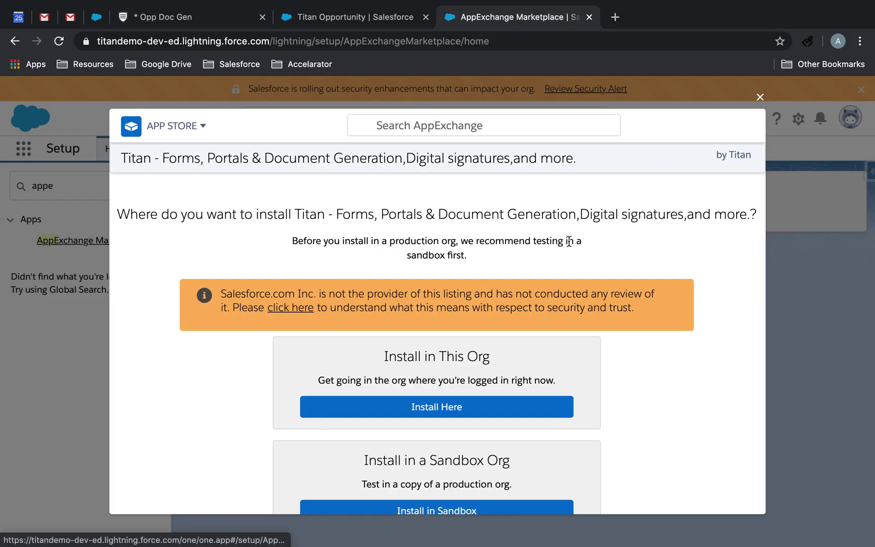
# Choose Install Here and enter the installer's name and e-mail address.
pyautogui.scroll(-2, 551, 325)
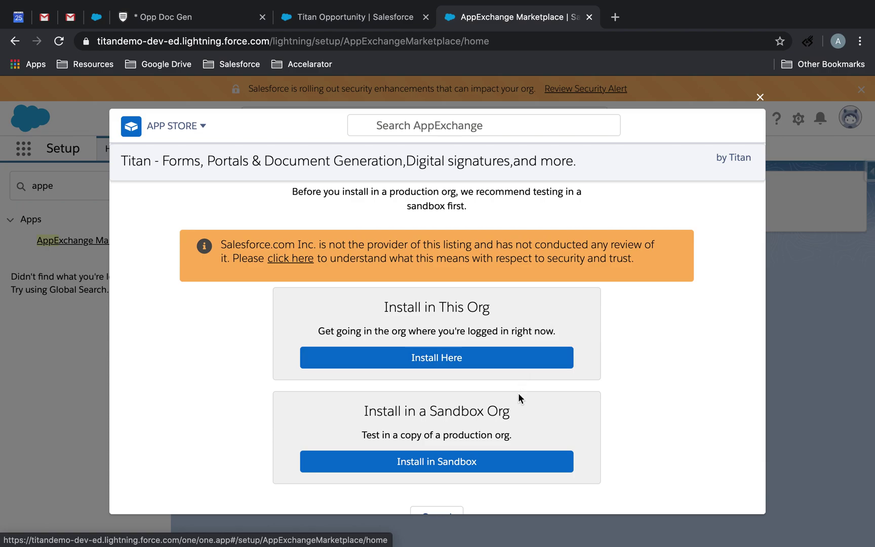
pyautogui.click(521, 358)
pyautogui.scroll(-3, 519, 351)
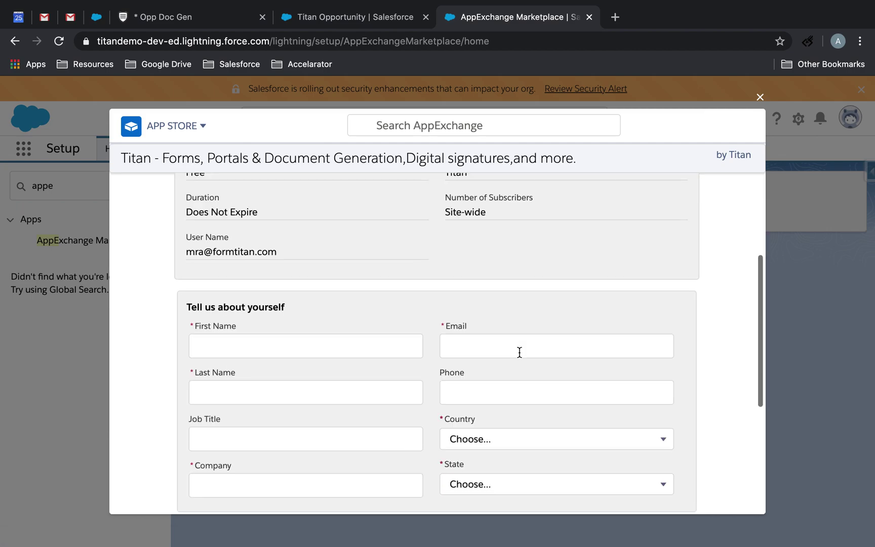
pyautogui.click(309, 336)
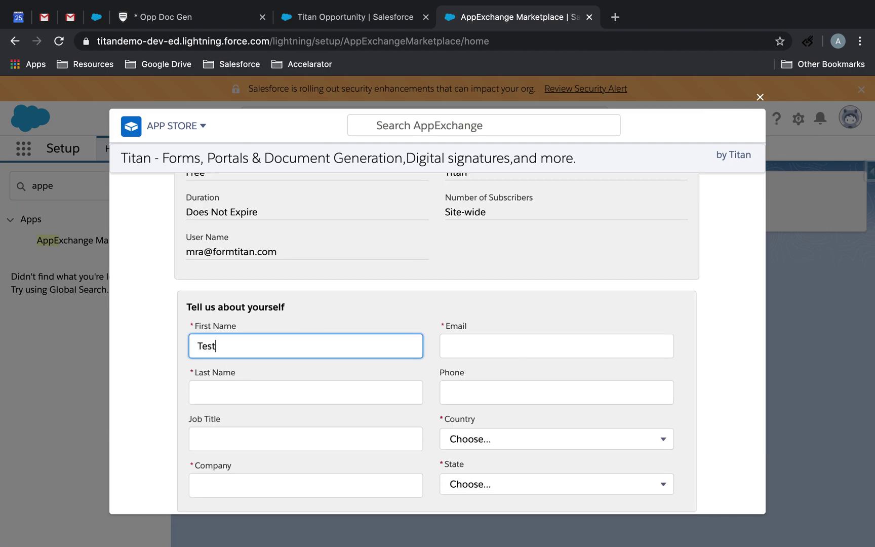
pyautogui.press('Tab')
pyautogui.write('amit')
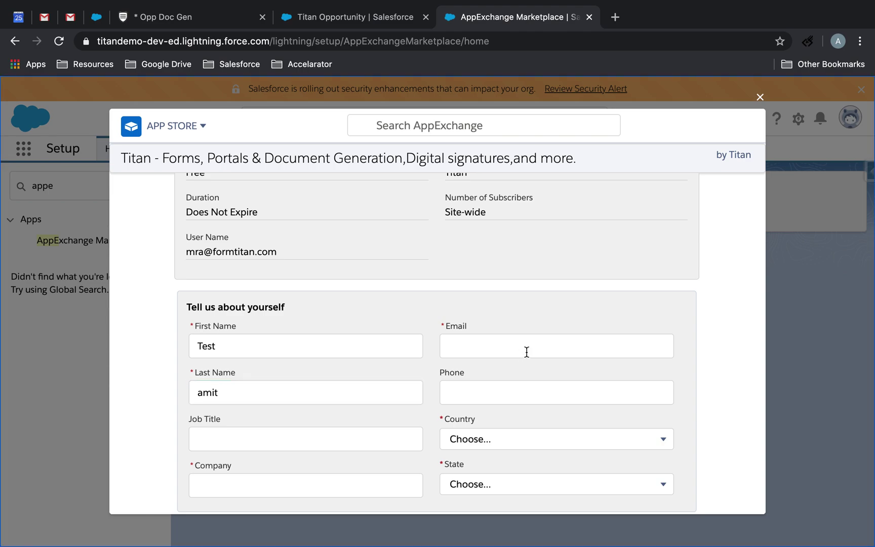
pyautogui.click(525, 352)
pyautogui.press('super+a')
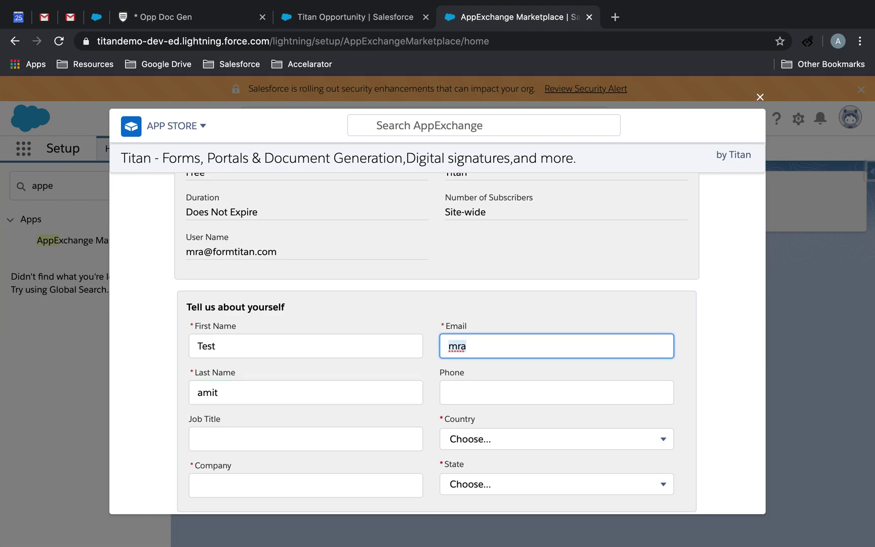
pyautogui.press('Right')
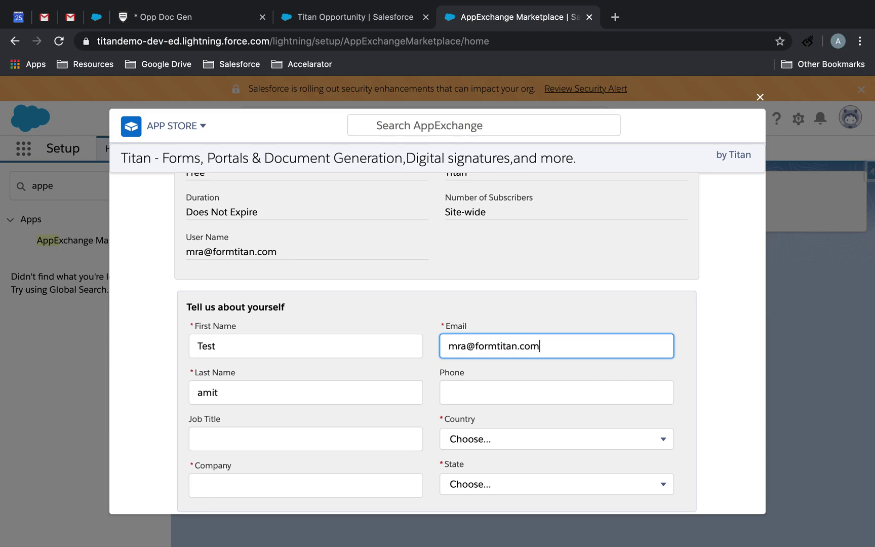
# Set country to United Kingdom and company to Titan, accept the terms, and confirm installation.
pyautogui.scroll(-3, 728, 279)
pyautogui.click(556, 322)
pyautogui.click(556, 321)
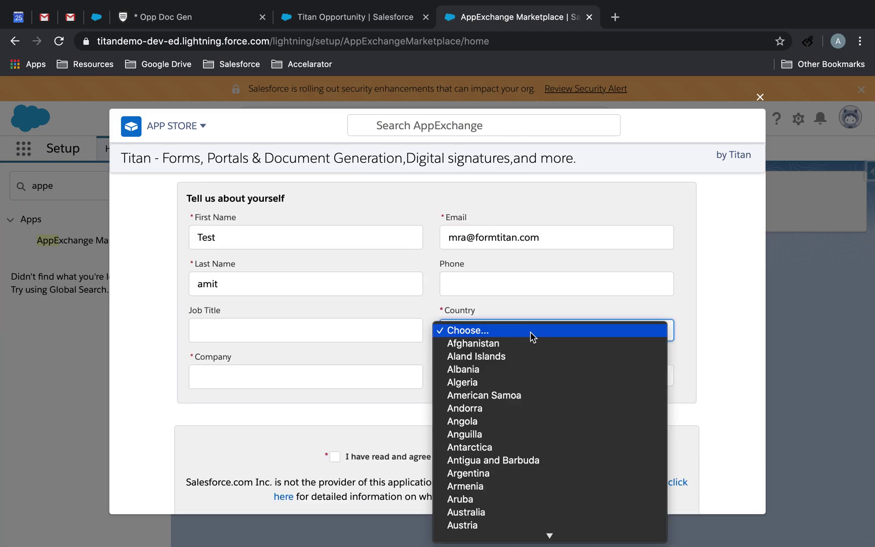
pyautogui.moveTo(523, 538)
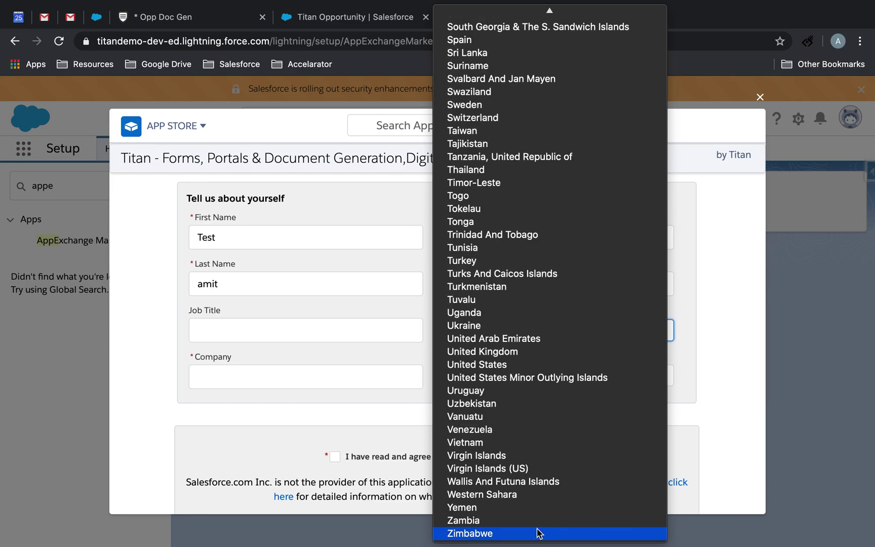
pyautogui.click(565, 354)
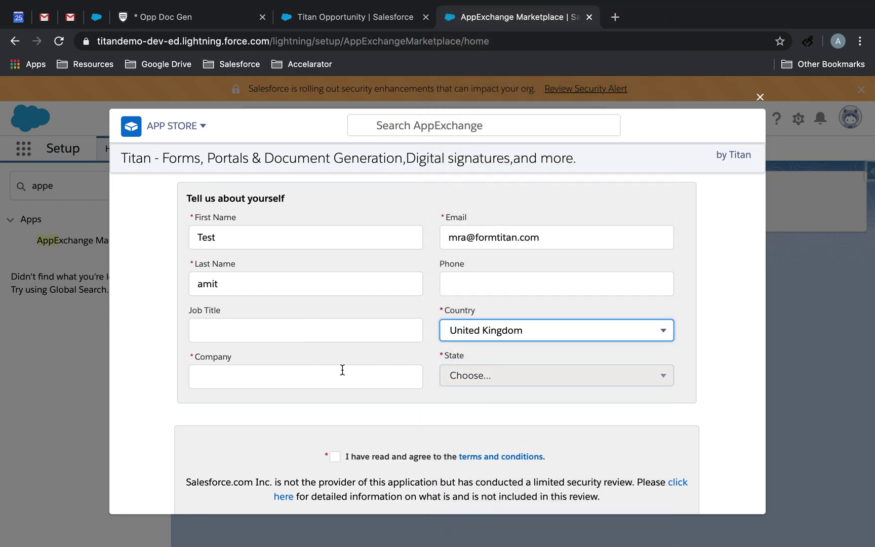
pyautogui.click(326, 379)
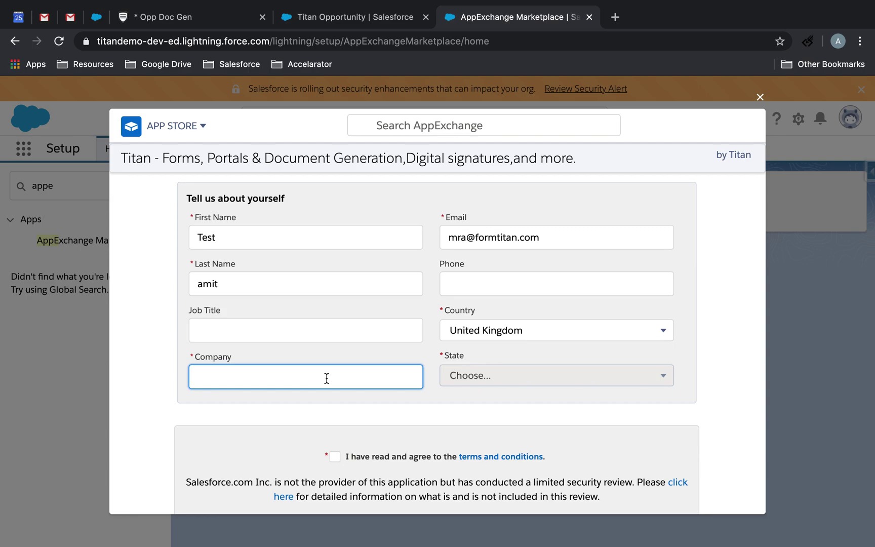
pyautogui.scroll(-3, 463, 361)
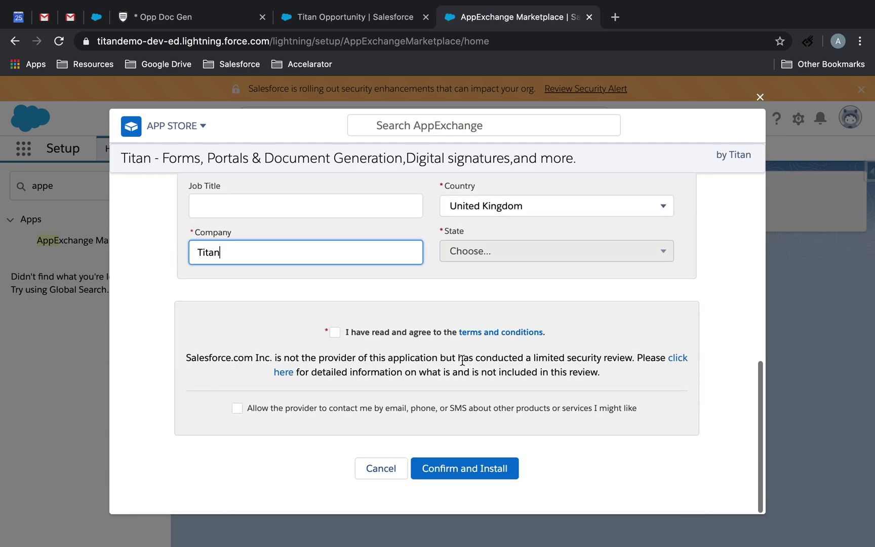
pyautogui.click(335, 332)
pyautogui.click(453, 469)
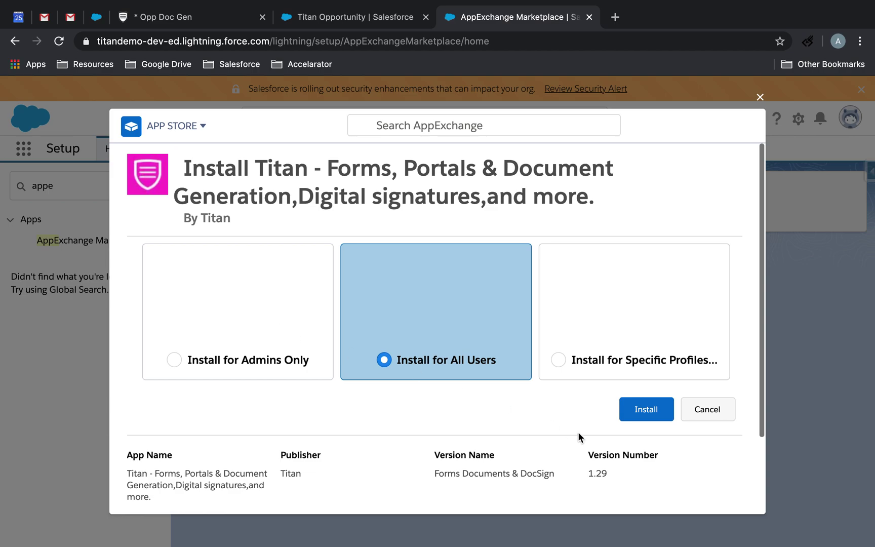
# Install the Titan 1.29 package for all users and wait while it installs.
pyautogui.click(647, 410)
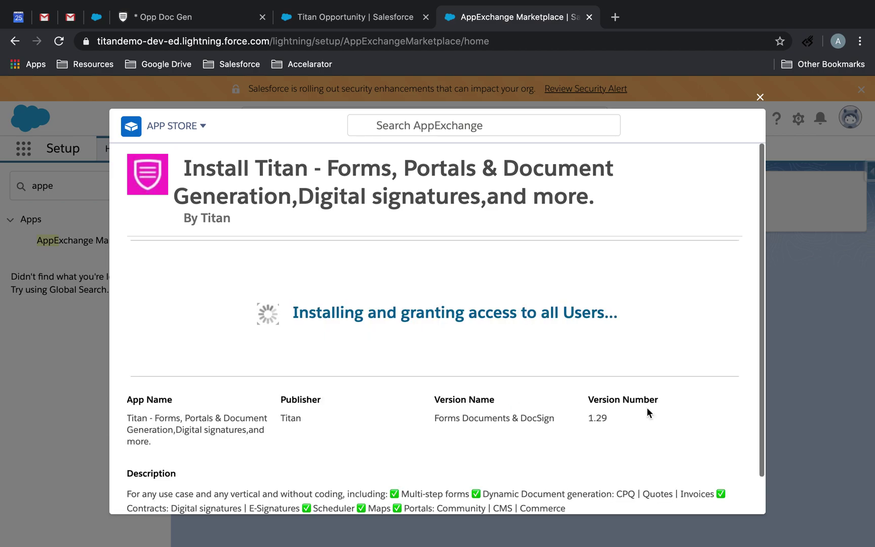
pyautogui.scroll(-1, 648, 409)
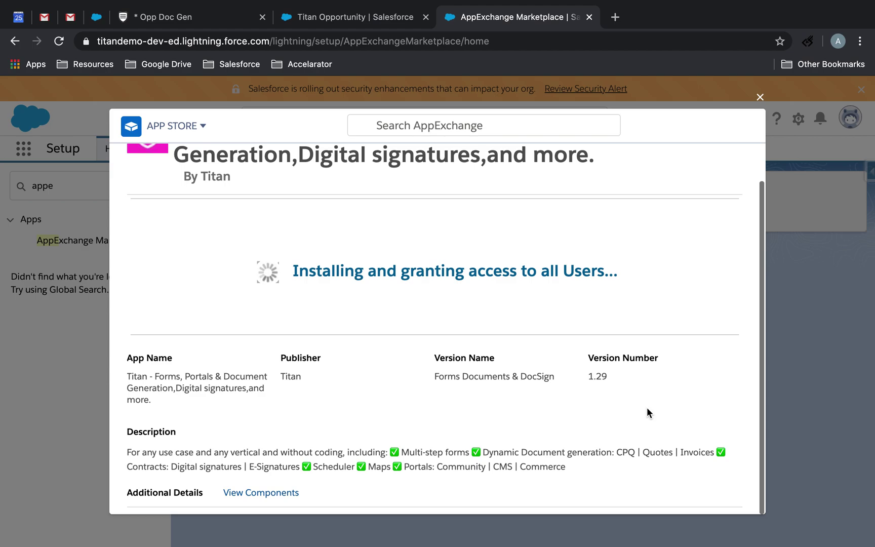
# Apply the Salesforce button and document generation settings and save the Opp Doc Gen form.
pyautogui.click(181, 15)
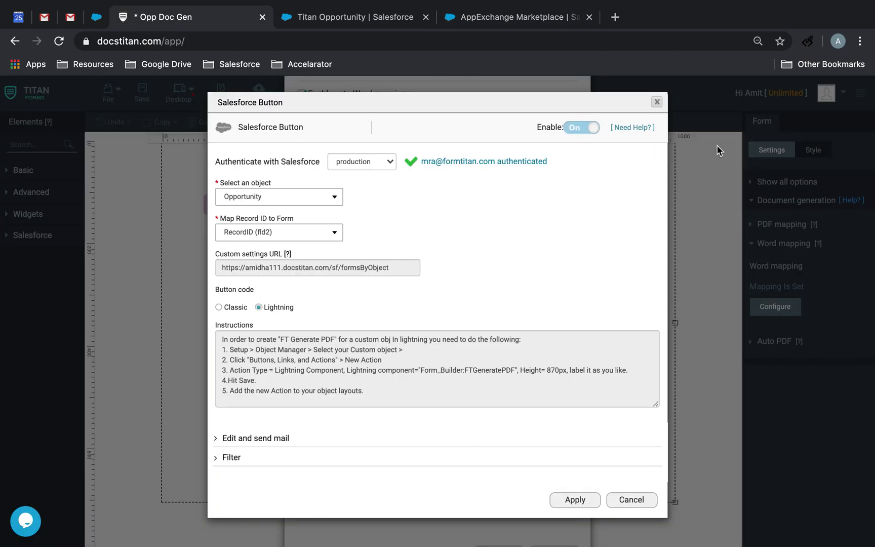
pyautogui.click(658, 103)
pyautogui.scroll(-1, 502, 304)
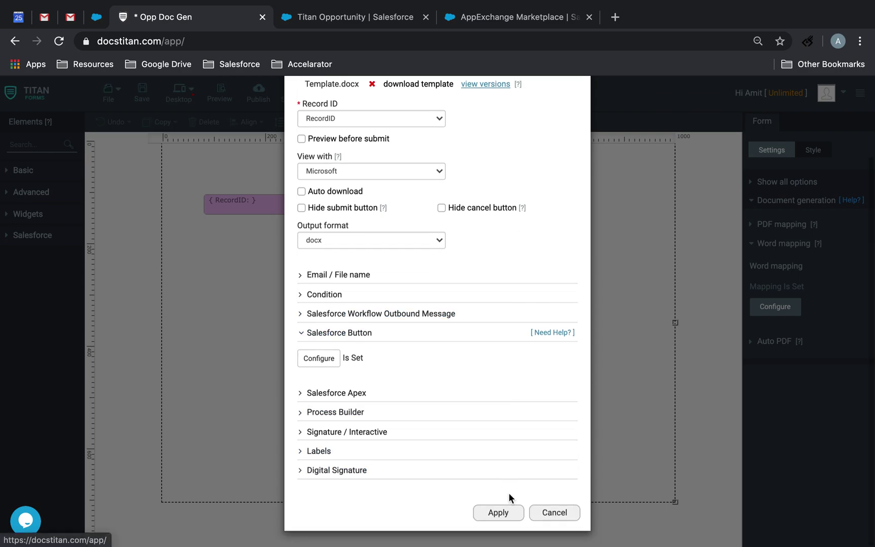
pyautogui.click(499, 513)
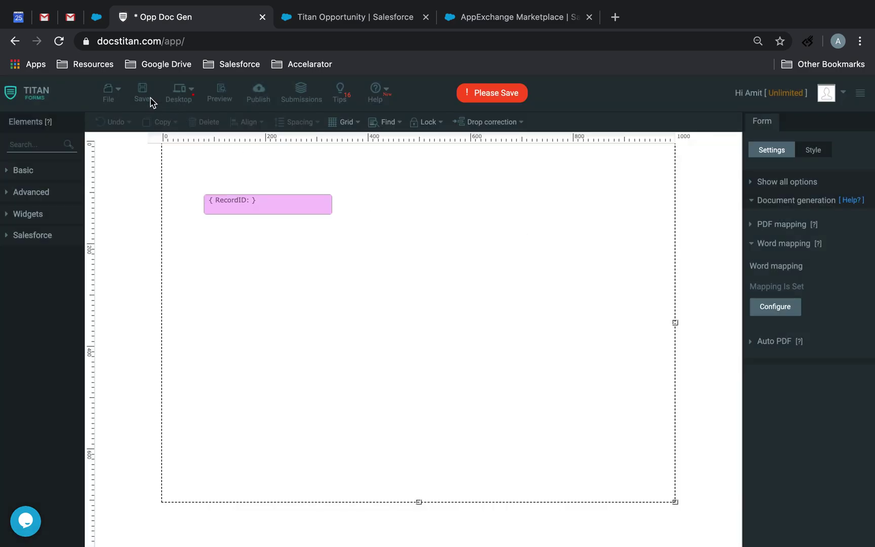
pyautogui.click(144, 96)
# Go to My Account > Collaborators and start adding collaborators from Salesforce.
pyautogui.click(826, 94)
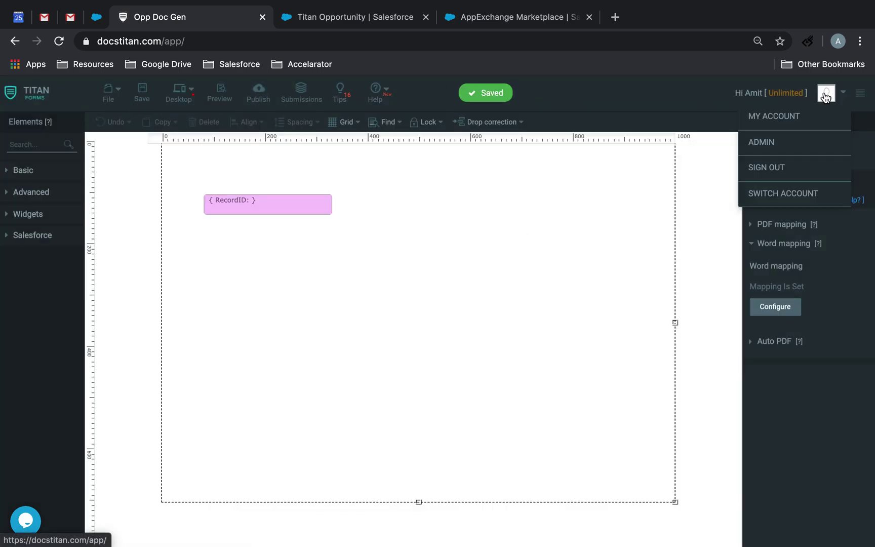
pyautogui.click(791, 117)
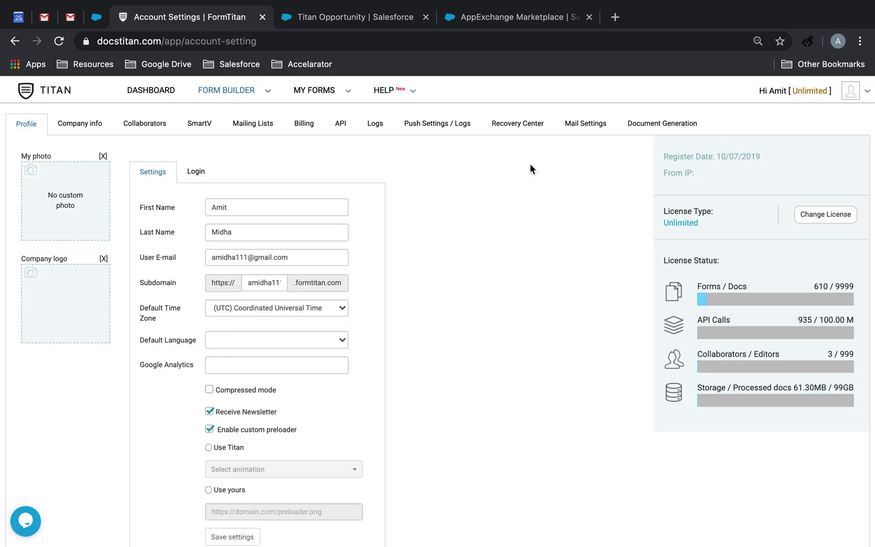
pyautogui.click(154, 127)
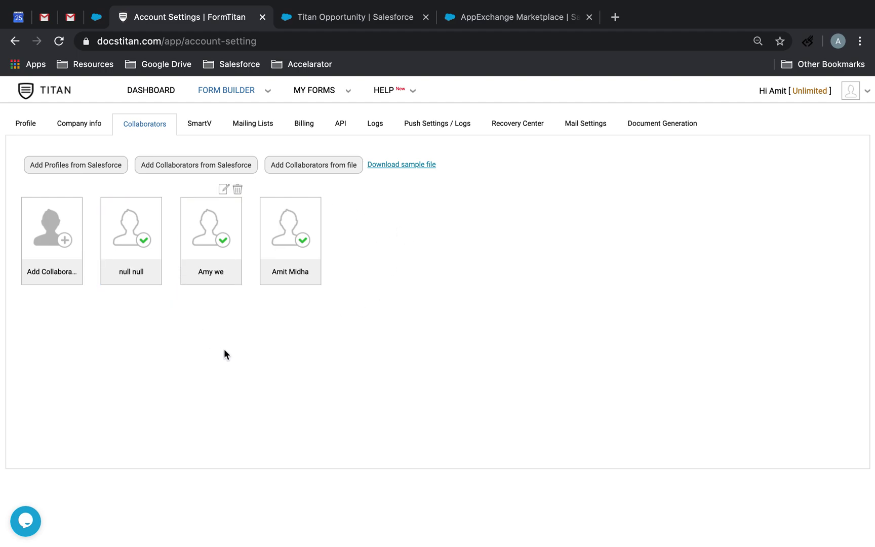
pyautogui.click(226, 167)
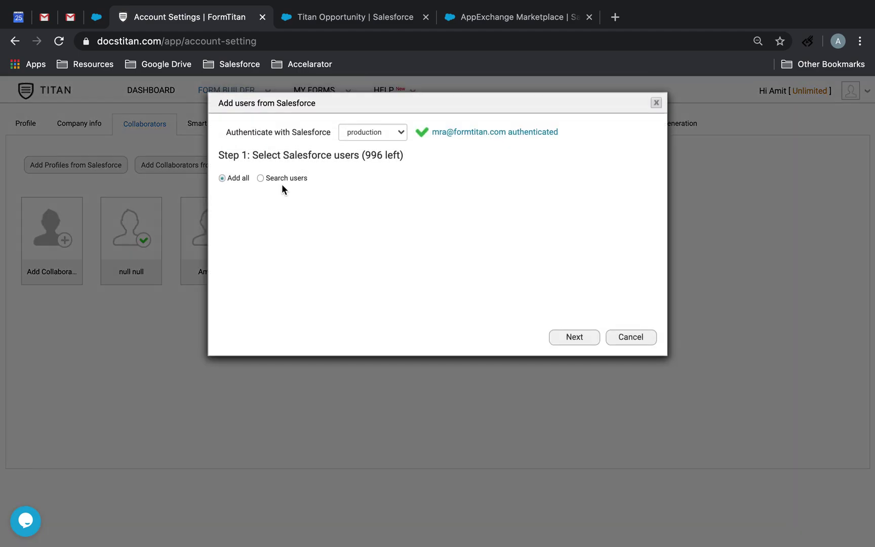
# Cancel the user import and pick the System Administrator profile under Add Profiles from Salesforce.
pyautogui.click(623, 337)
pyautogui.click(97, 166)
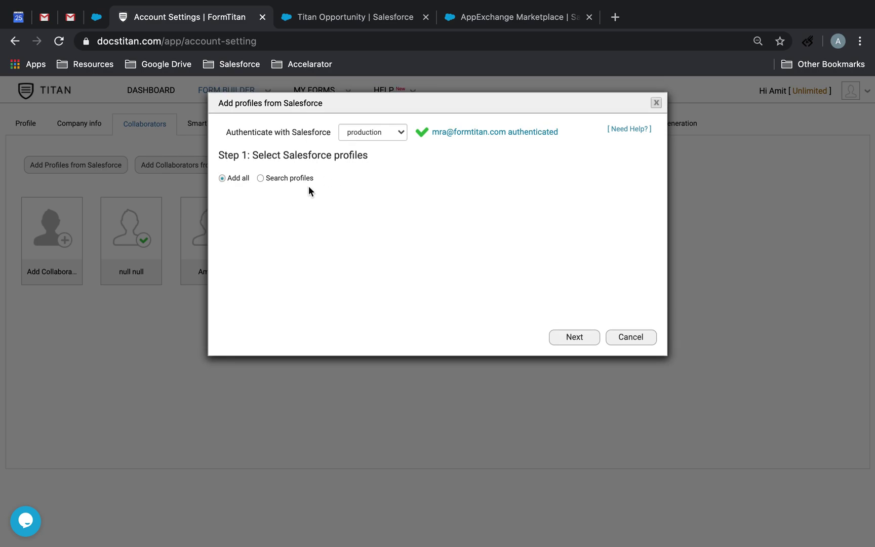
pyautogui.click(260, 178)
pyautogui.scroll(-3, 328, 276)
pyautogui.scroll(3, 326, 279)
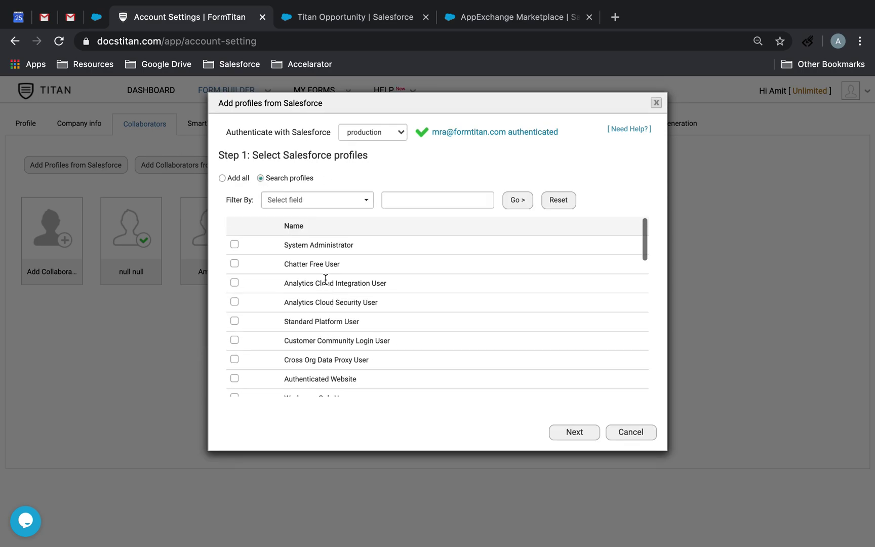
pyautogui.scroll(-2, 320, 329)
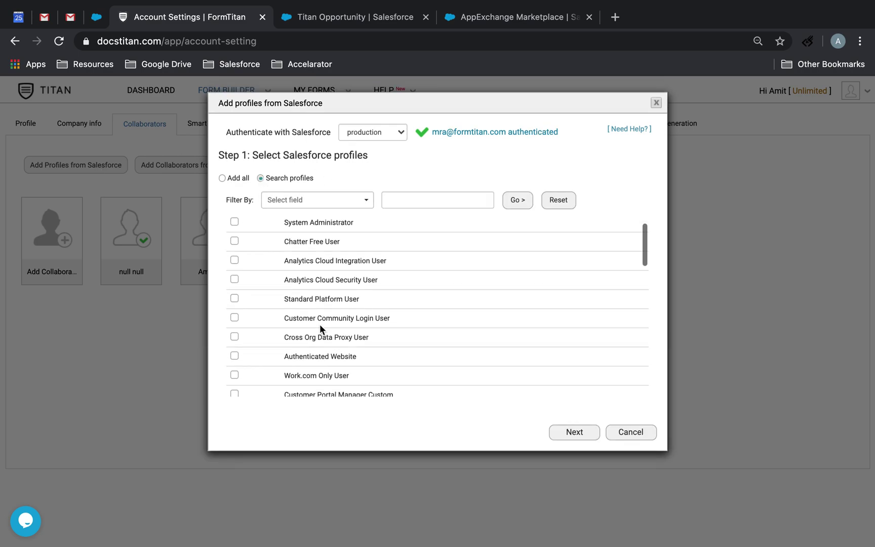
pyautogui.scroll(2, 319, 324)
pyautogui.click(234, 245)
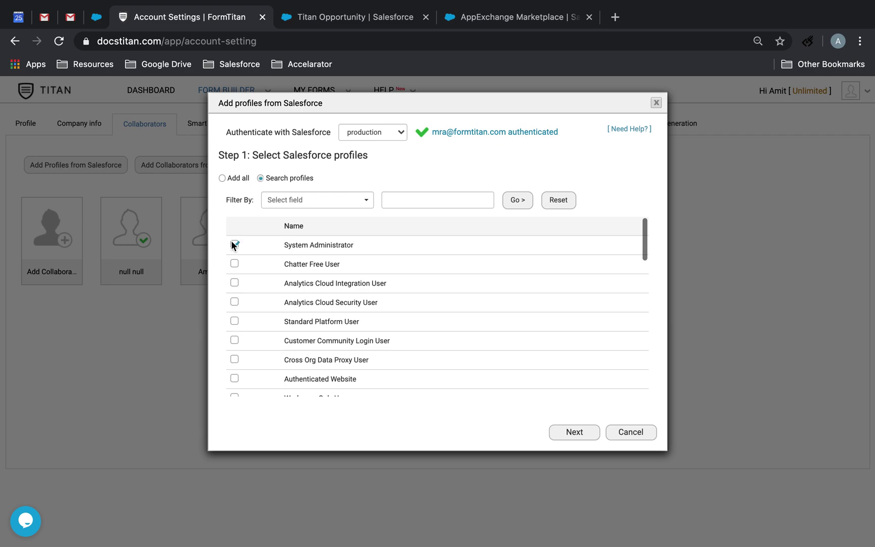
# Tick Submit permission for Opp Doc Gen, then cancel the profile import.
pyautogui.click(557, 432)
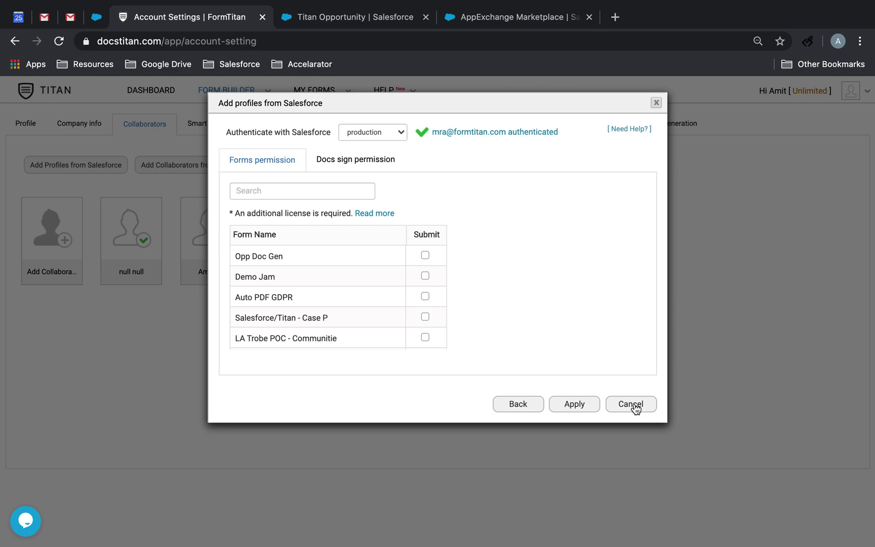
pyautogui.click(425, 255)
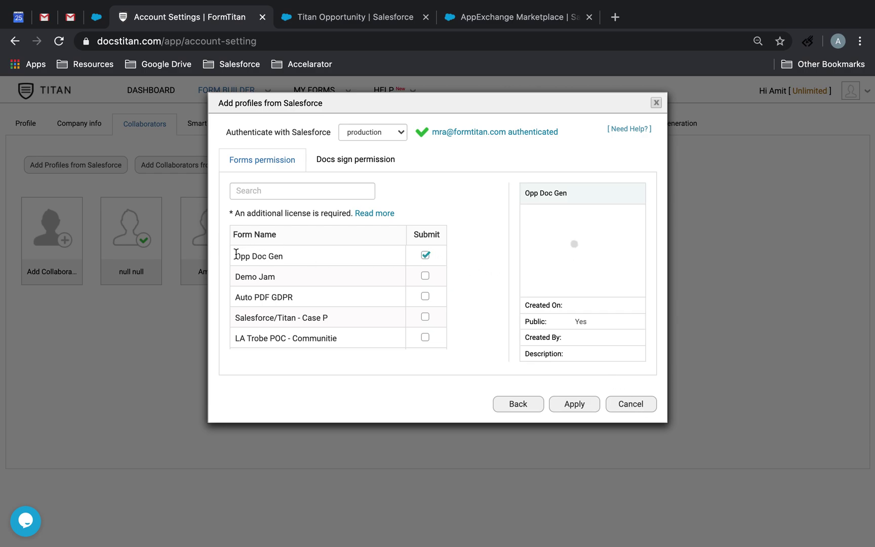
pyautogui.moveTo(236, 254); pyautogui.dragTo(280, 254)
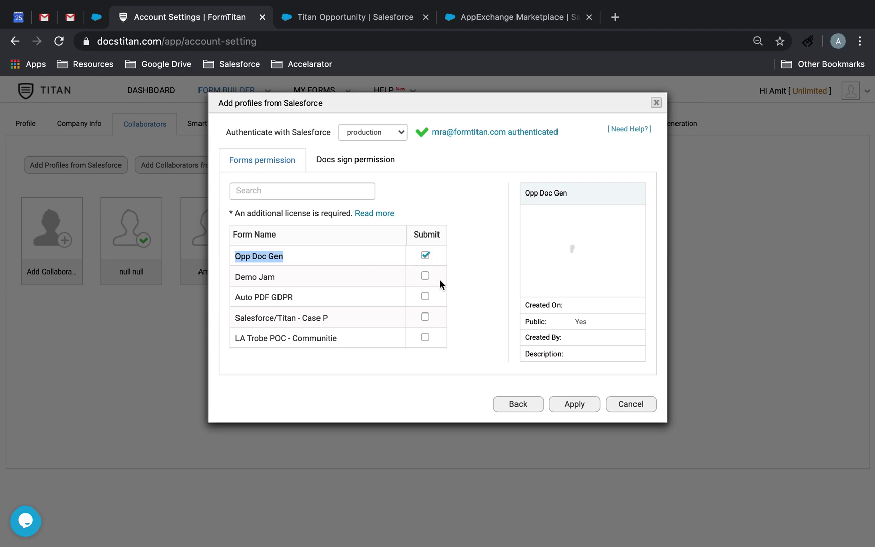
pyautogui.click(631, 405)
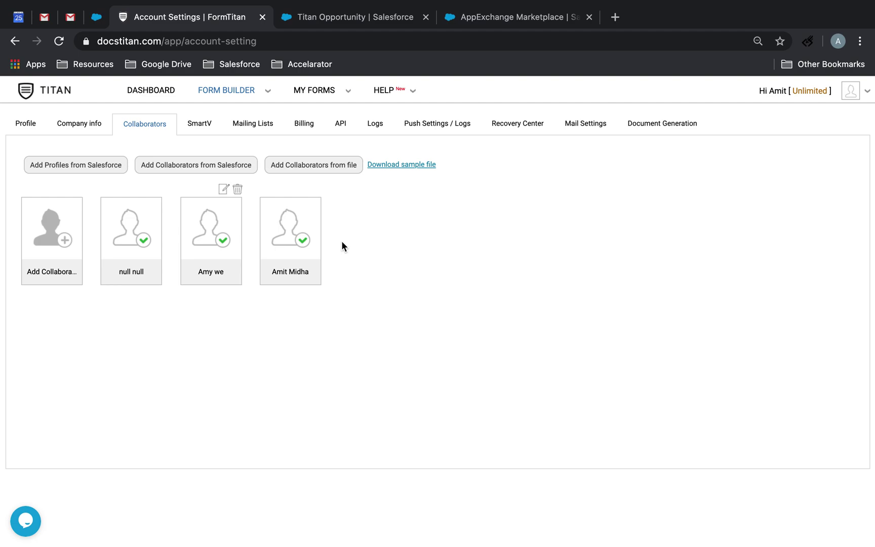
# Import the chosen Salesforce user with Edit and Submit permissions on Opp Doc Gen.
pyautogui.click(222, 166)
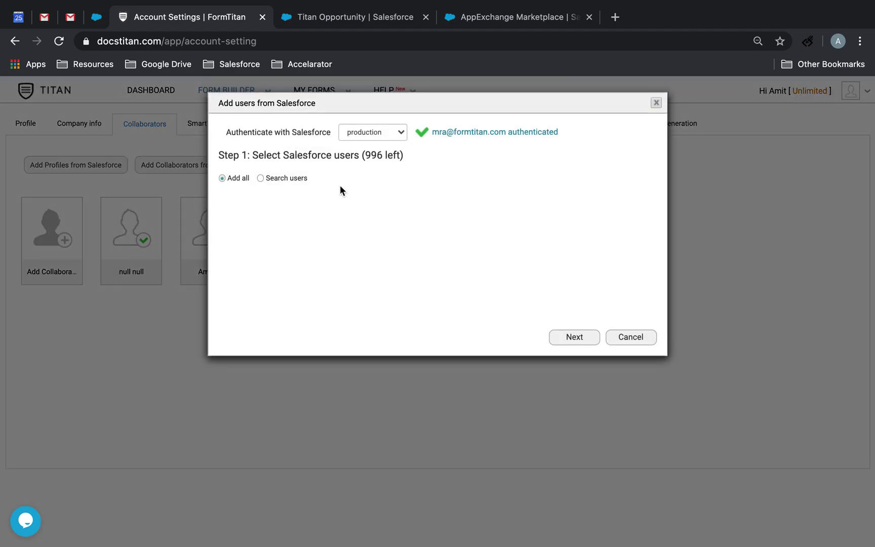
pyautogui.click(260, 178)
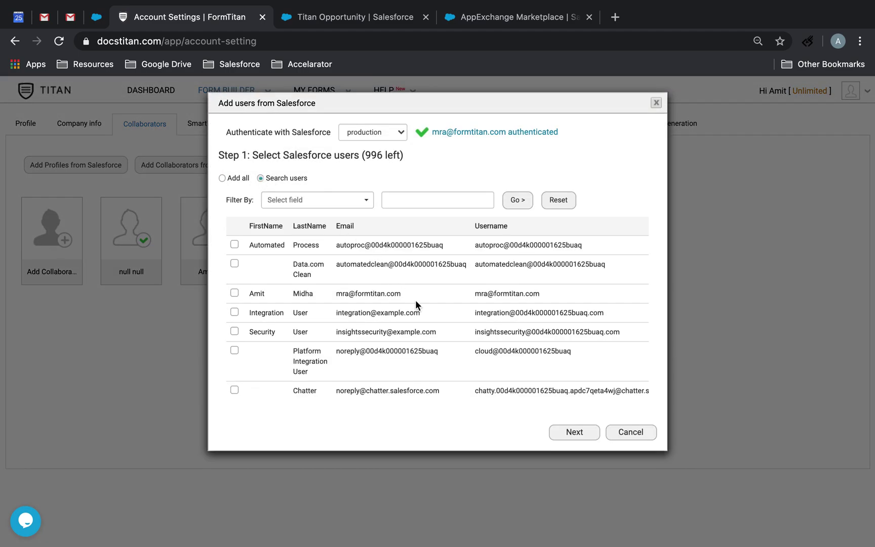
pyautogui.click(578, 435)
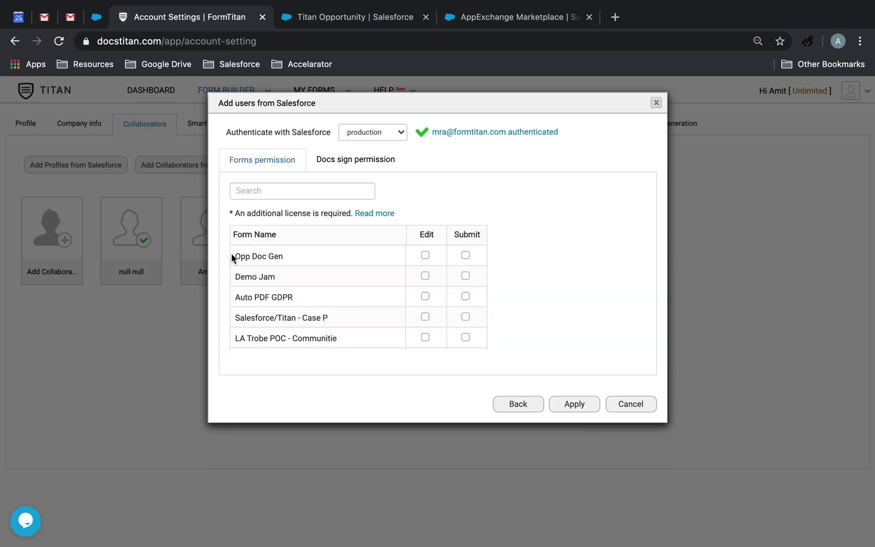
pyautogui.moveTo(234, 255); pyautogui.dragTo(323, 257)
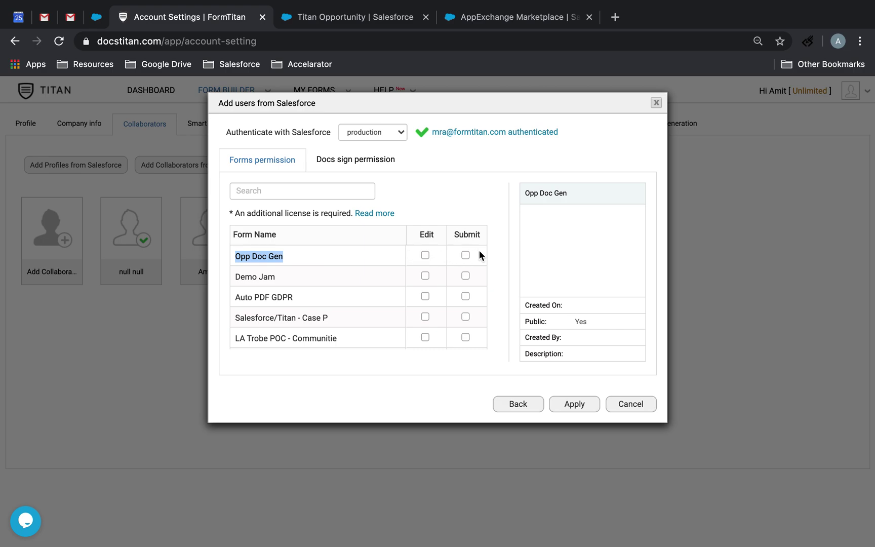
pyautogui.click(465, 255)
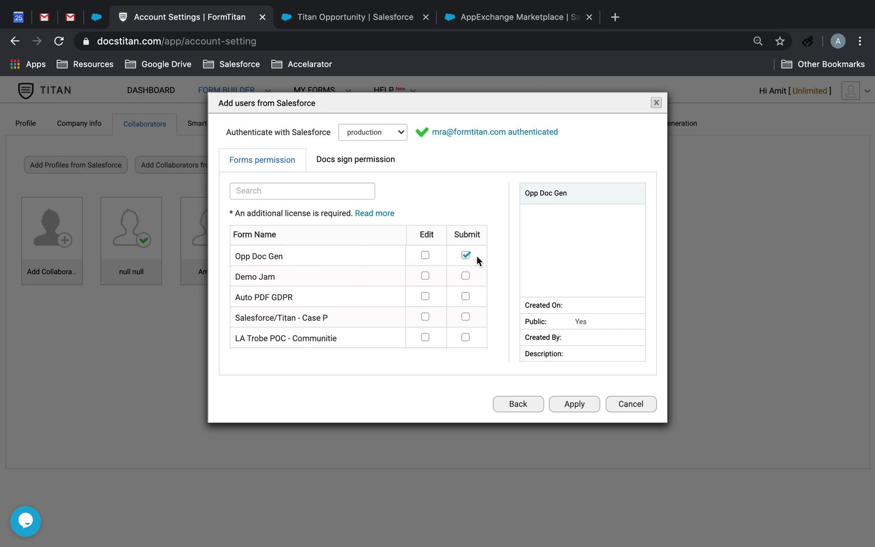
pyautogui.click(425, 255)
pyautogui.click(576, 404)
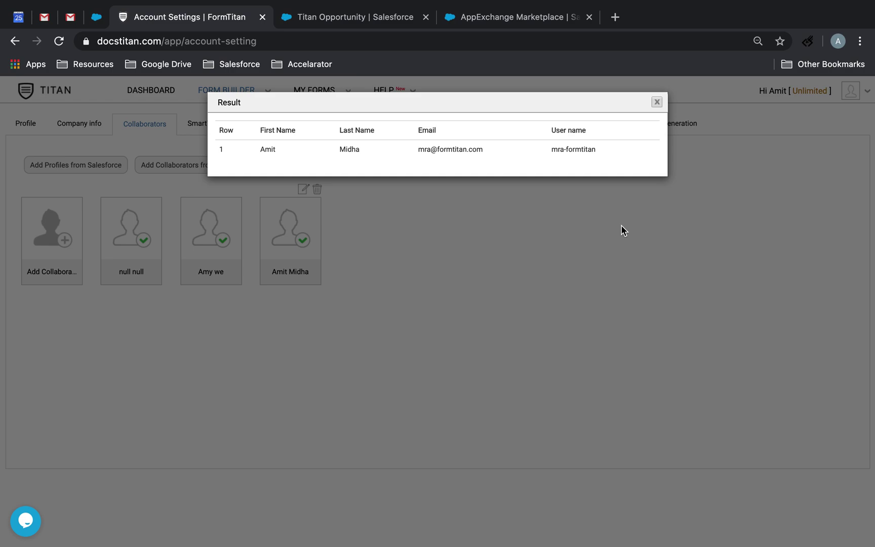
# Dismiss the import results and close the support chat panel.
pyautogui.click(21, 527)
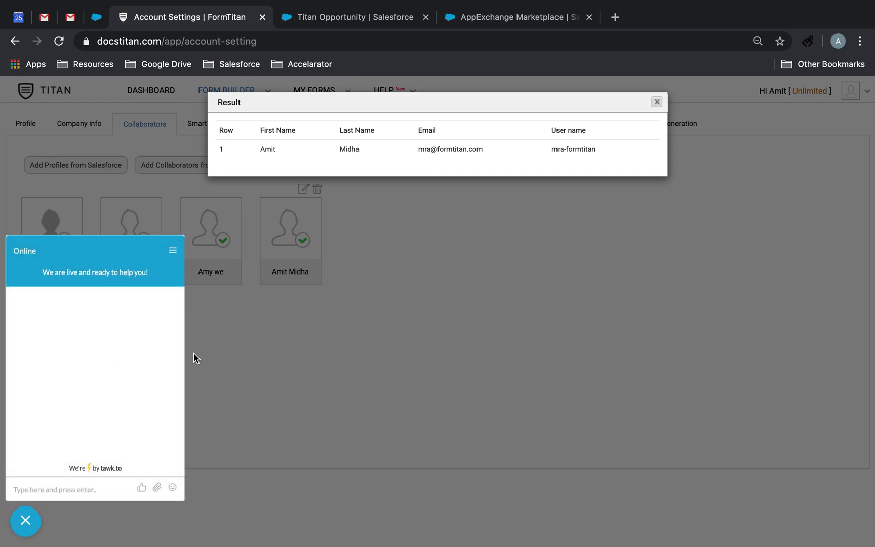
pyautogui.click(356, 291)
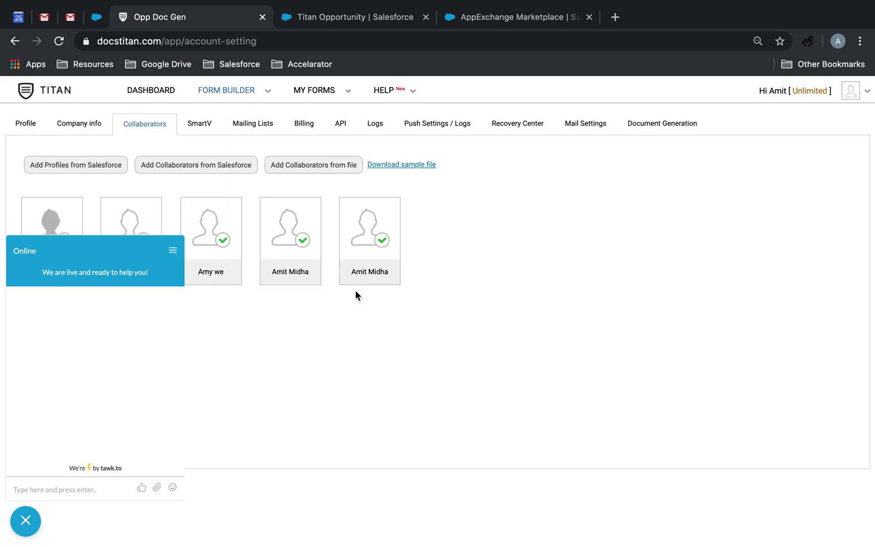
pyautogui.click(26, 520)
pyautogui.moveTo(373, 248)
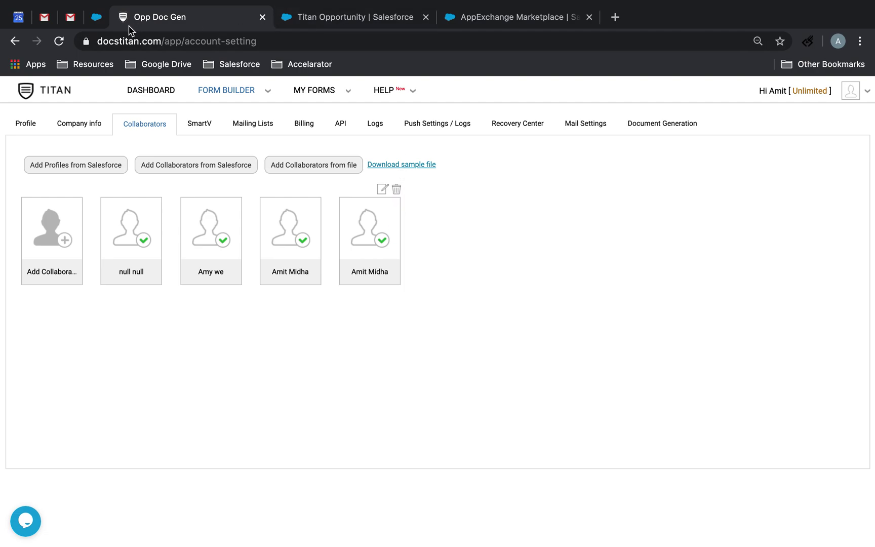
# Finish the completed Titan installation, close AppExchange, and open Object Manager in Setup.
pyautogui.click(98, 18)
pyautogui.click(491, 8)
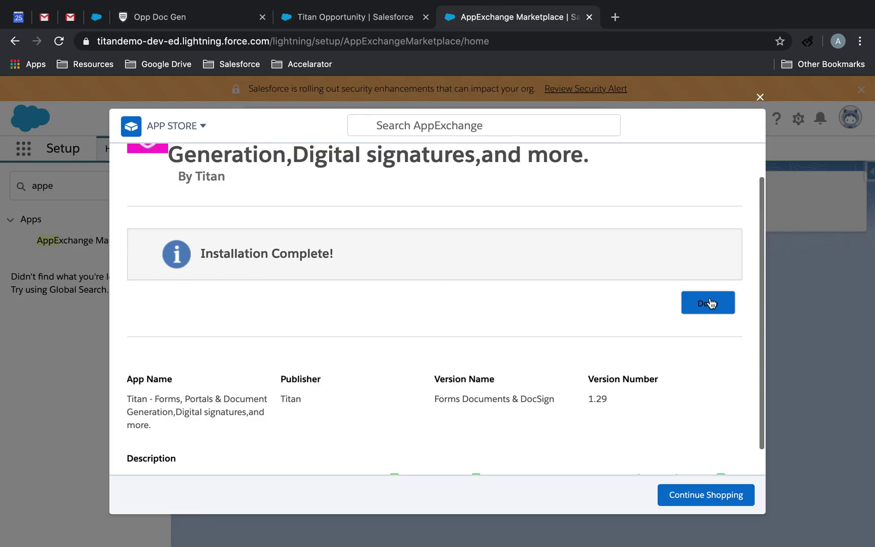
pyautogui.click(709, 304)
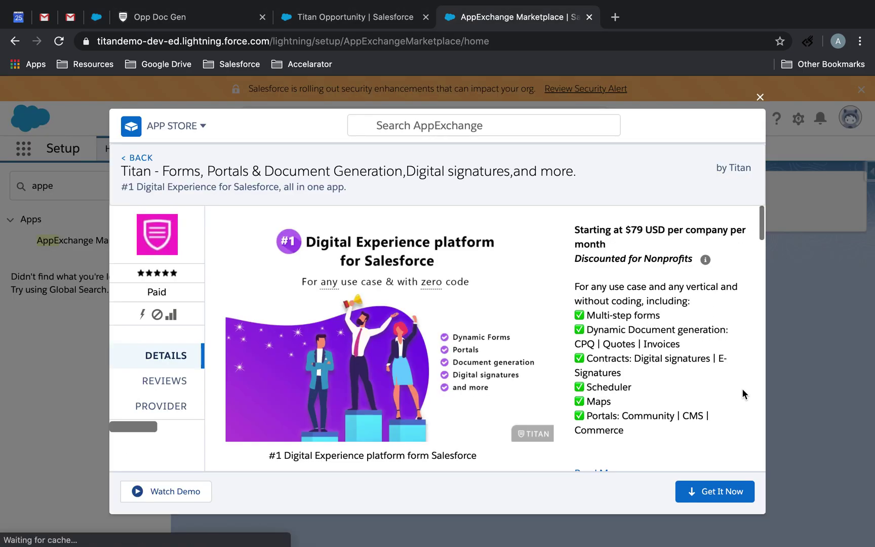
pyautogui.click(759, 100)
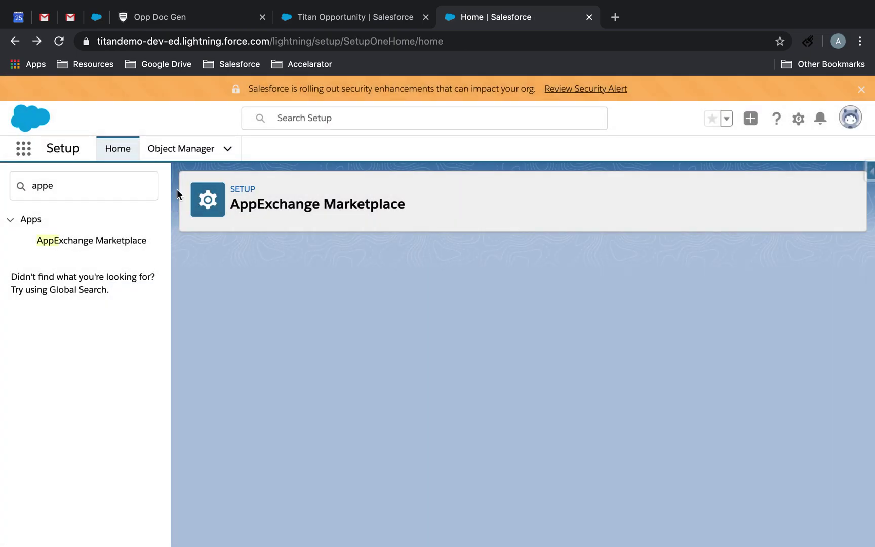
pyautogui.click(193, 149)
# Load the existing Opp Doc Gen form into the Titan Forms form builder.
pyautogui.click(175, 17)
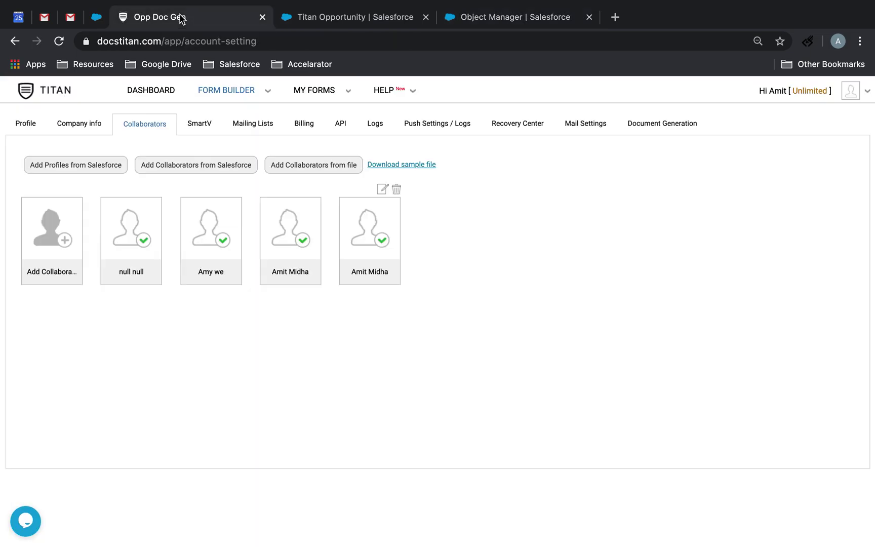
pyautogui.moveTo(234, 97)
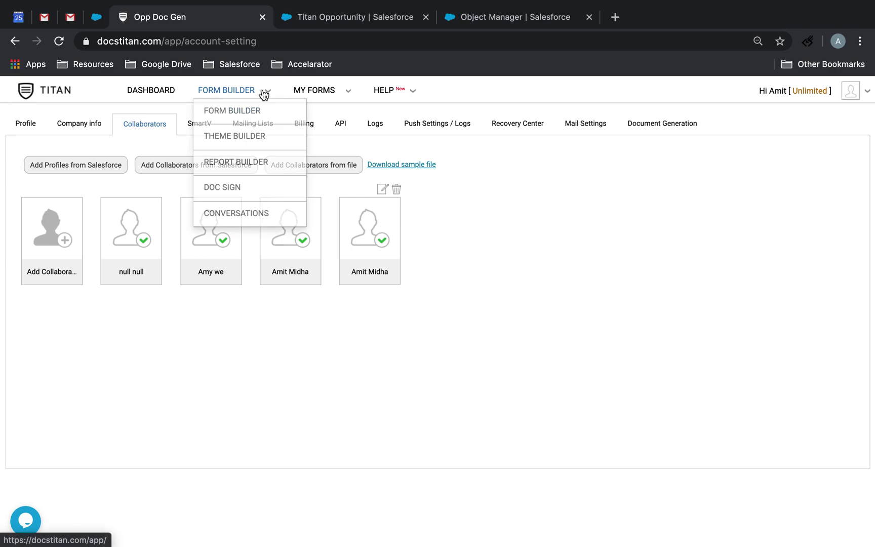
pyautogui.click(245, 116)
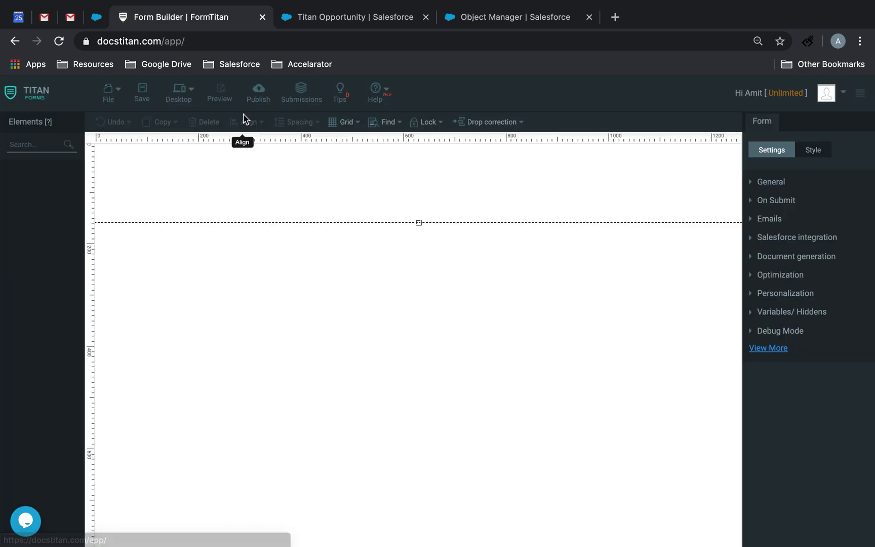
pyautogui.click(115, 96)
pyautogui.click(137, 117)
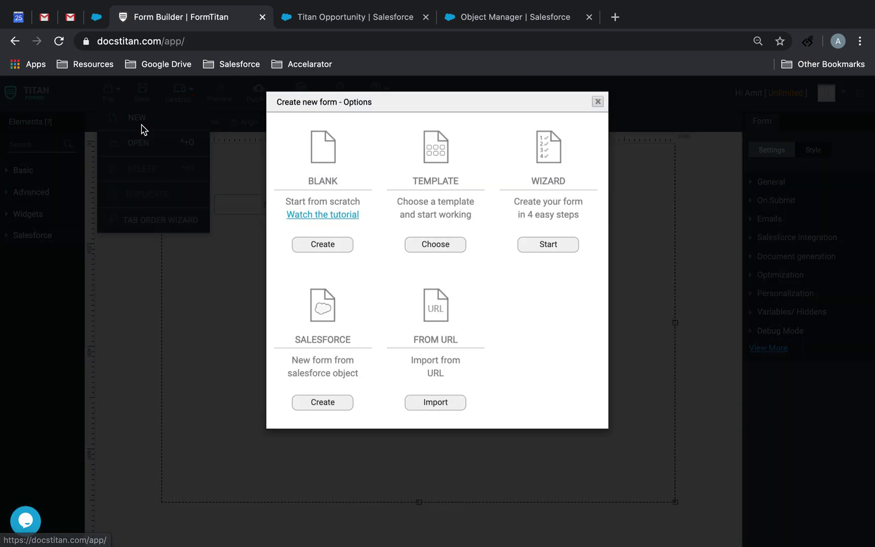
pyautogui.click(140, 109)
pyautogui.click(136, 143)
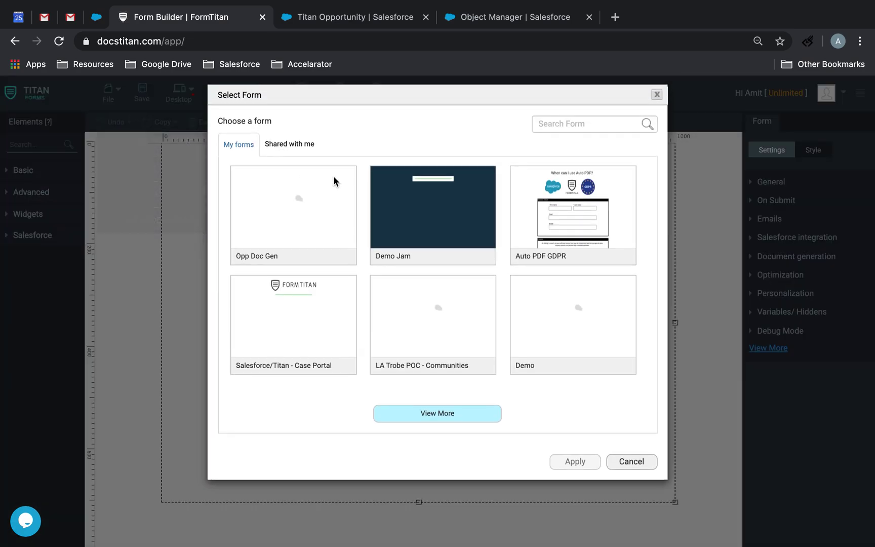
pyautogui.click(325, 216)
pyautogui.click(567, 469)
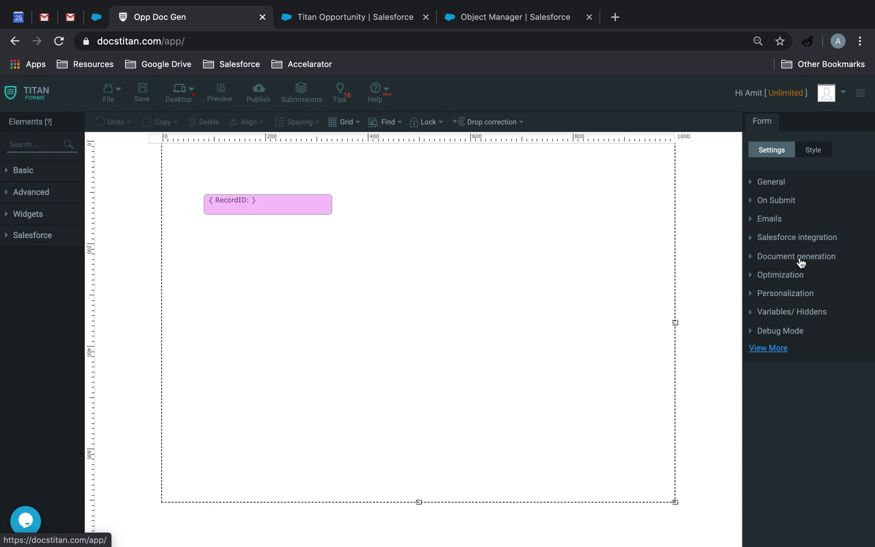
# Open the Word mapping configuration, showing Template.docx with RecordID as Record ID.
pyautogui.click(796, 258)
pyautogui.click(790, 247)
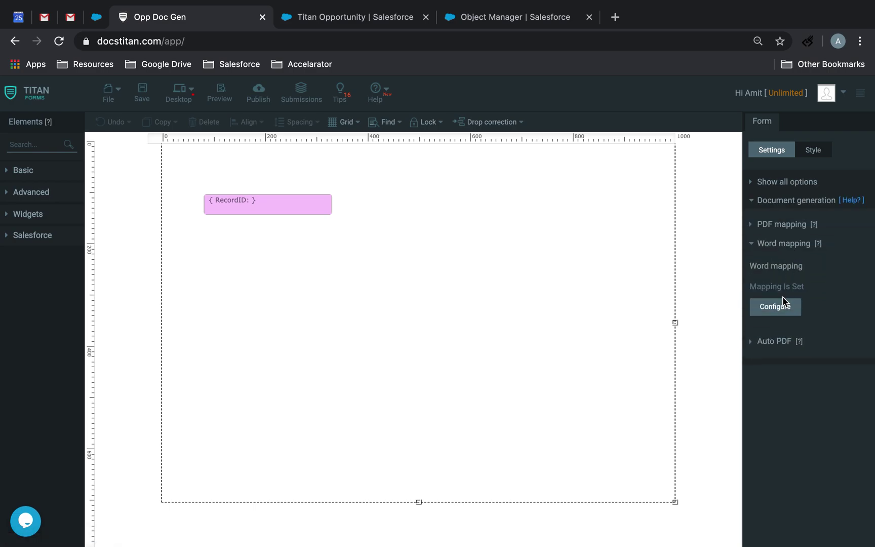
pyautogui.click(780, 304)
pyautogui.scroll(-1, 461, 341)
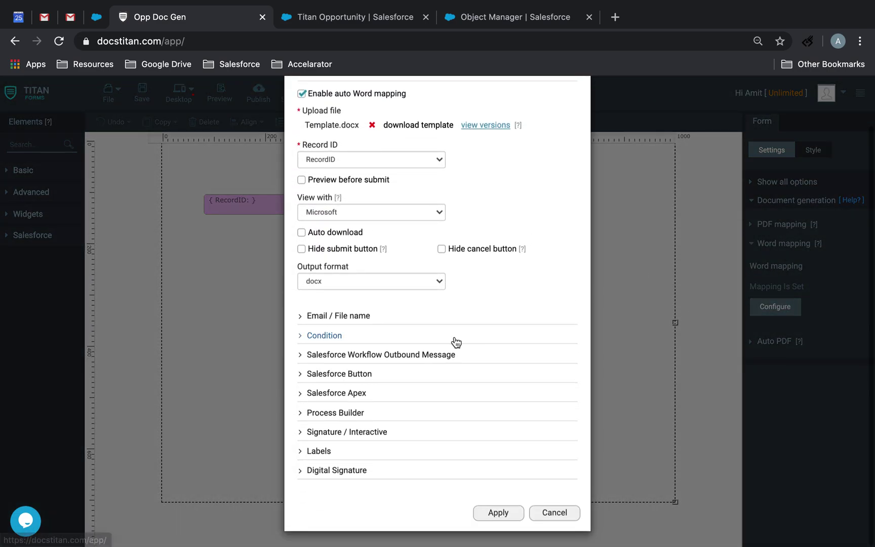
# Open the Salesforce Button configuration and set its button code to Lightning.
pyautogui.click(349, 375)
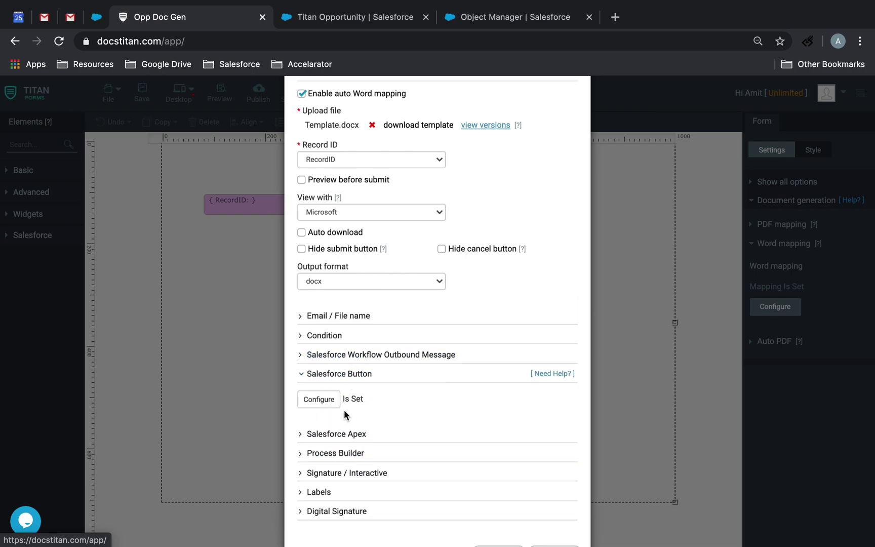
pyautogui.click(316, 401)
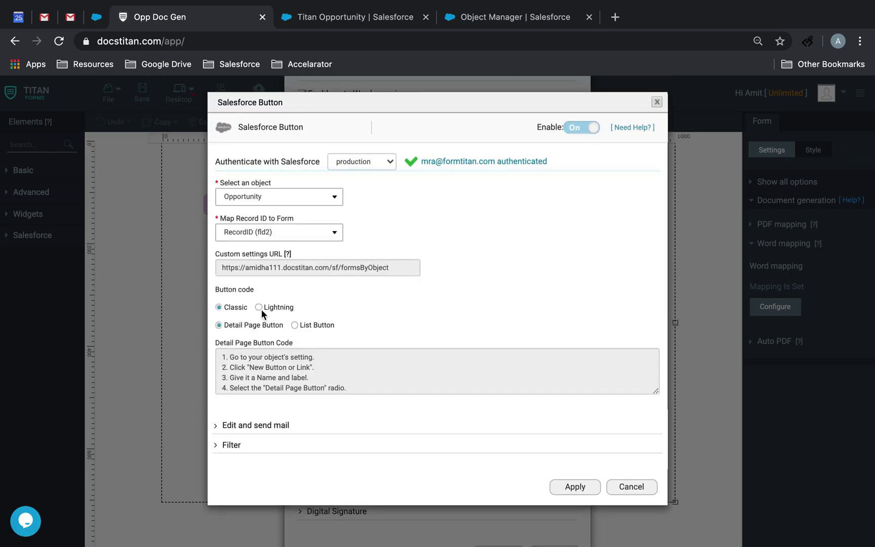
pyautogui.click(259, 307)
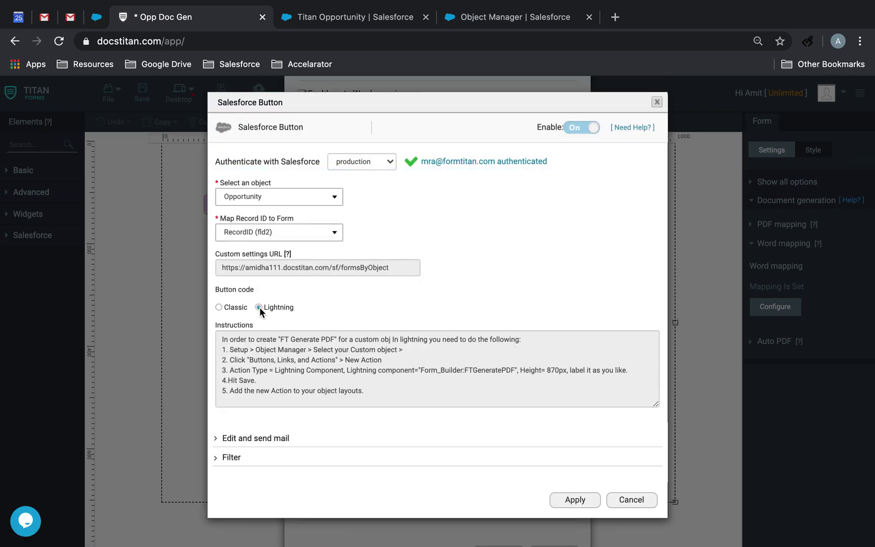
pyautogui.click(216, 308)
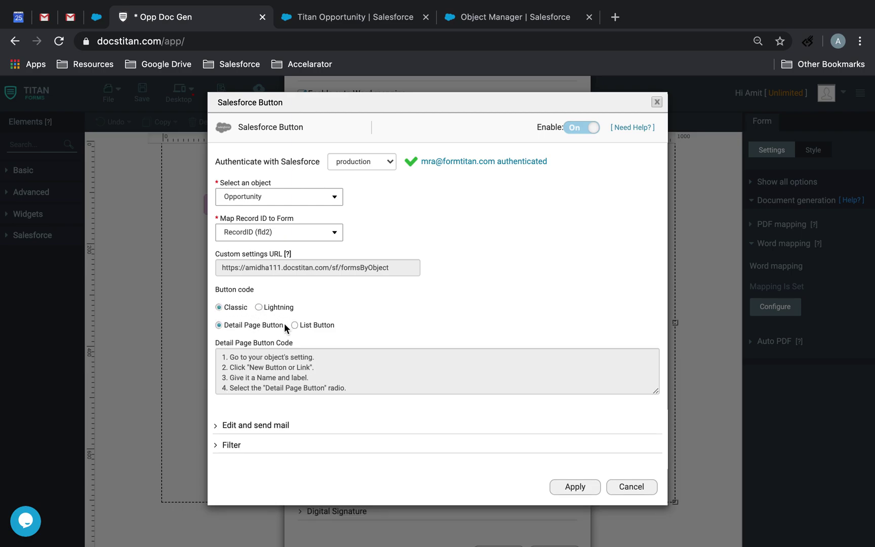
pyautogui.click(260, 308)
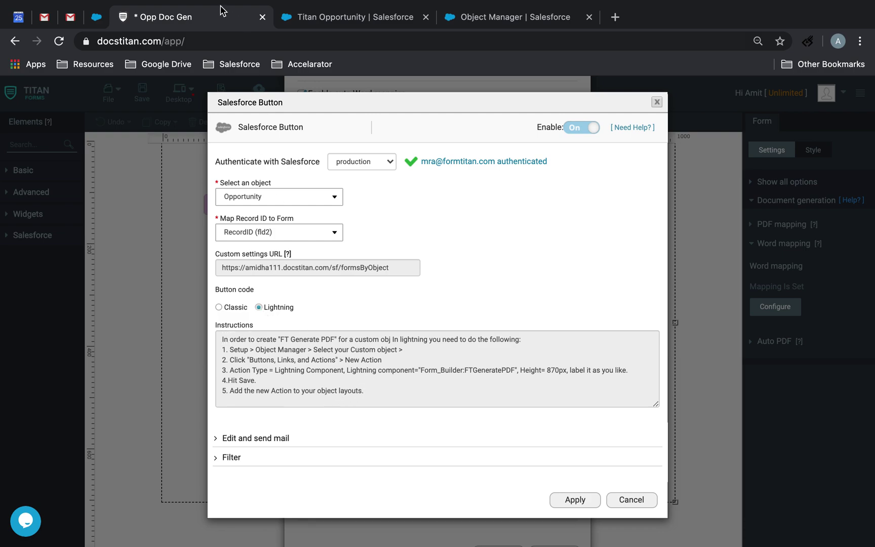
# Detach the Opp Doc Gen tab into its own full-screen browser window.
pyautogui.moveTo(208, 26); pyautogui.dragTo(357, 65)
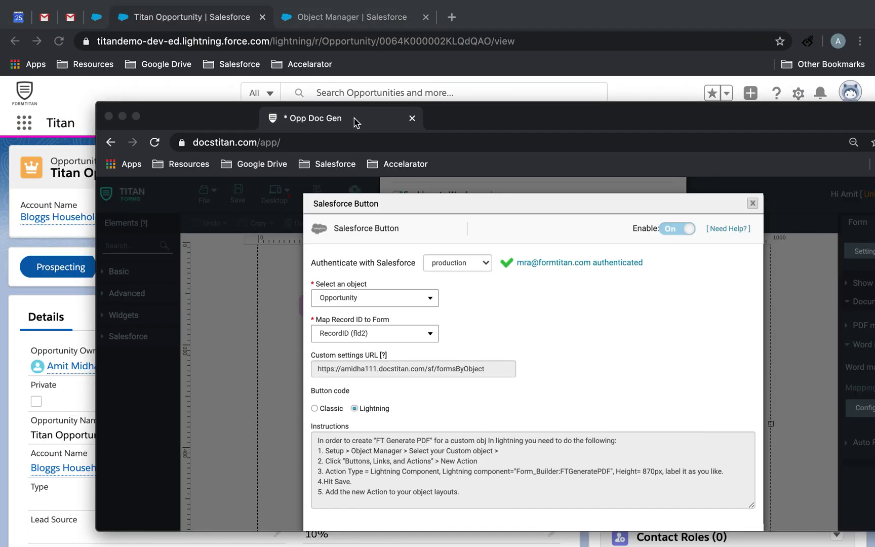
pyautogui.press('super+ctrl+f')
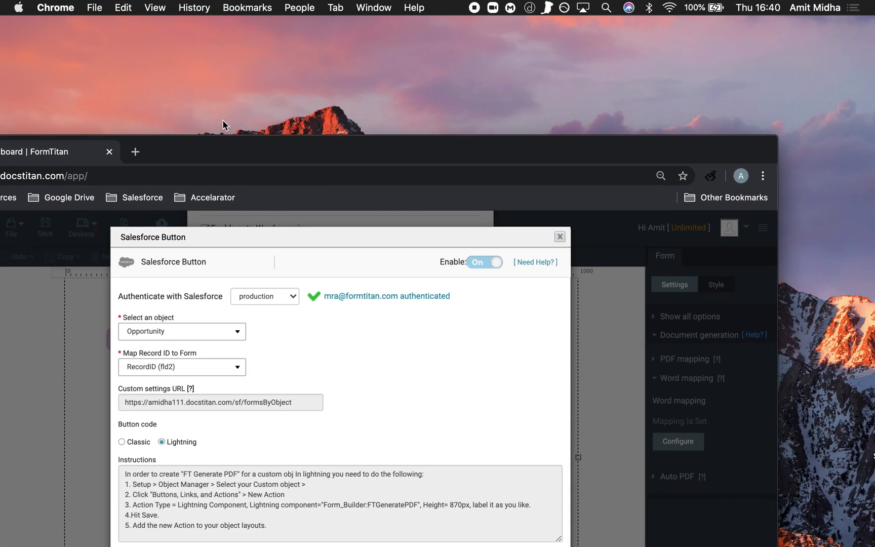
pyautogui.moveTo(233, 159); pyautogui.dragTo(346, 73)
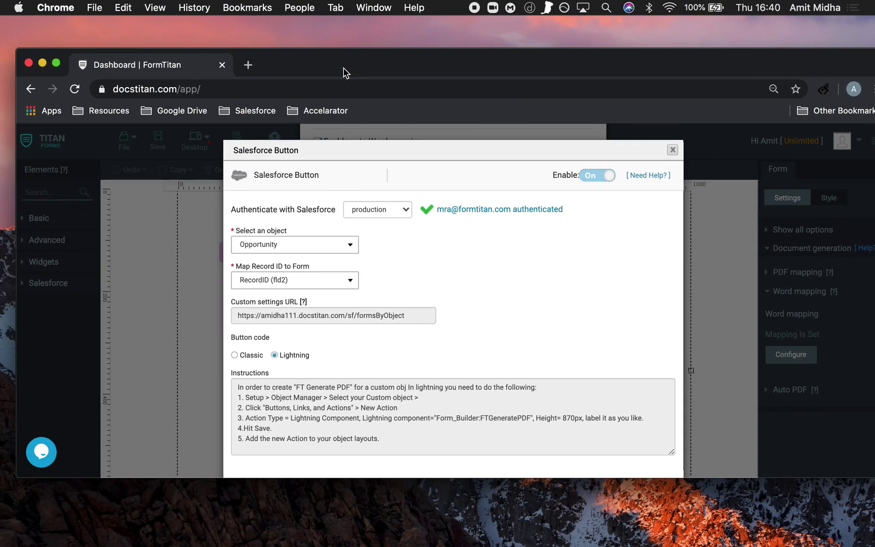
pyautogui.moveTo(57, 65)
# Reorder the desktop spaces and return the Salesforce Opportunity window to full screen.
pyautogui.hotkey('ctrl', 'Up')
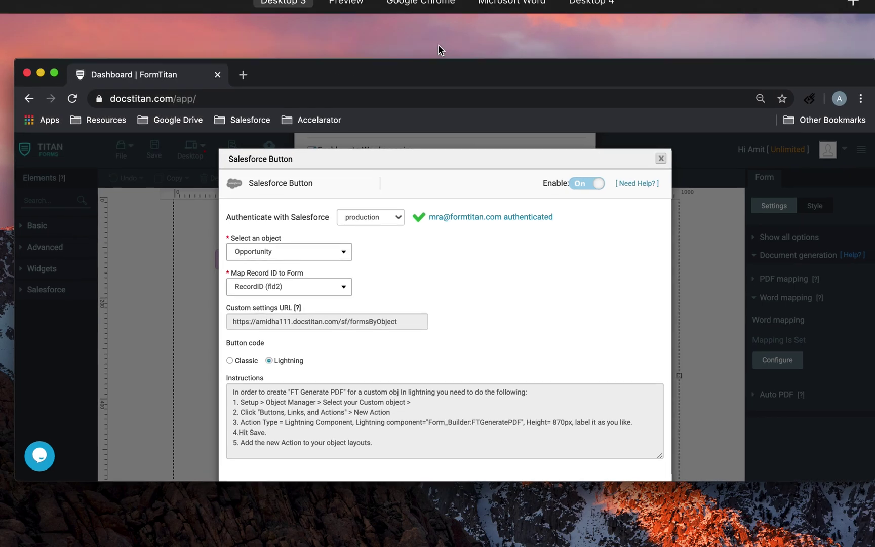
pyautogui.click(442, 44)
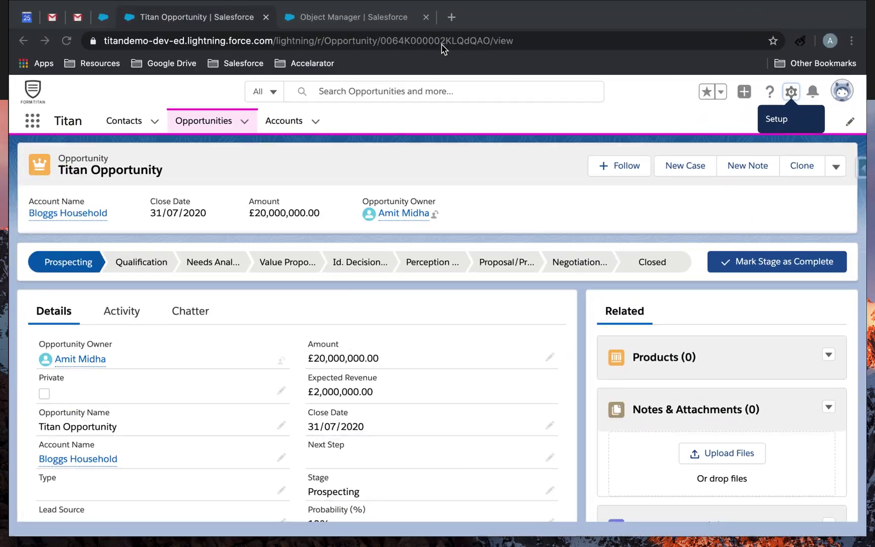
pyautogui.click(41, 23)
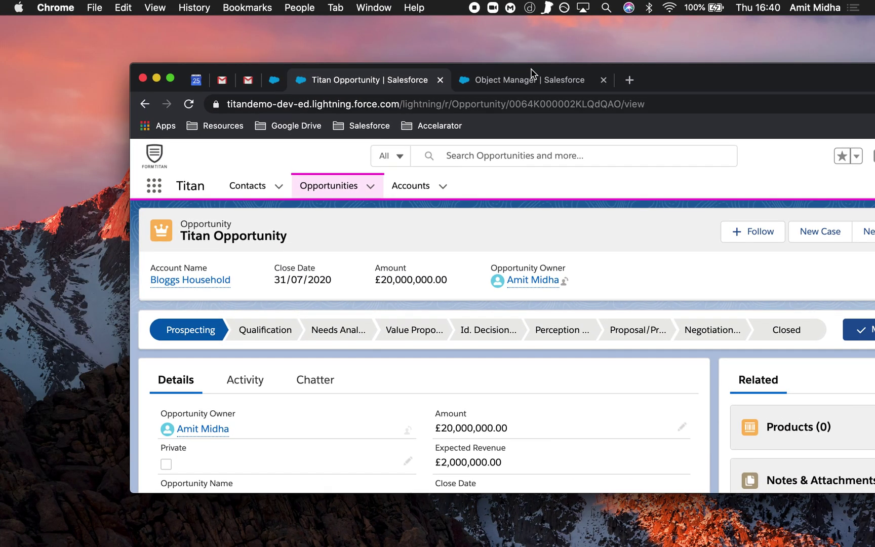
pyautogui.moveTo(531, 74); pyautogui.dragTo(348, 86)
pyautogui.moveTo(540, 86); pyautogui.dragTo(586, 43)
pyautogui.moveTo(642, 48); pyautogui.dragTo(373, 59)
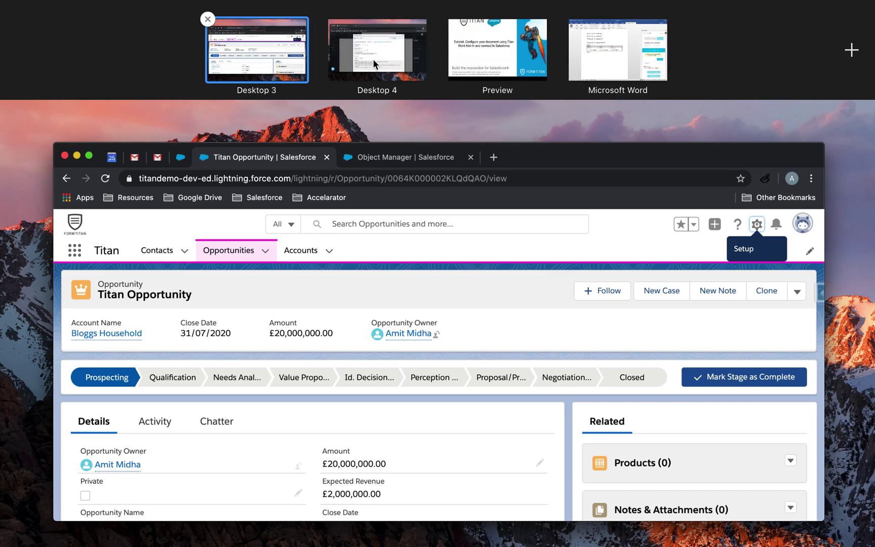
pyautogui.click(89, 160)
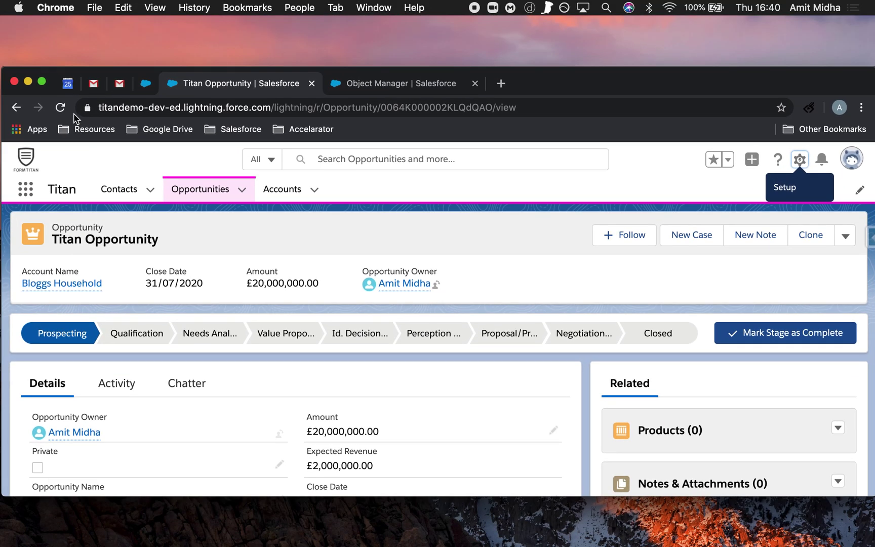
pyautogui.click(44, 82)
# Tile the full-screen Titan Forms window with Salesforce in one split-view space.
pyautogui.hotkey('ctrl', 'Up')
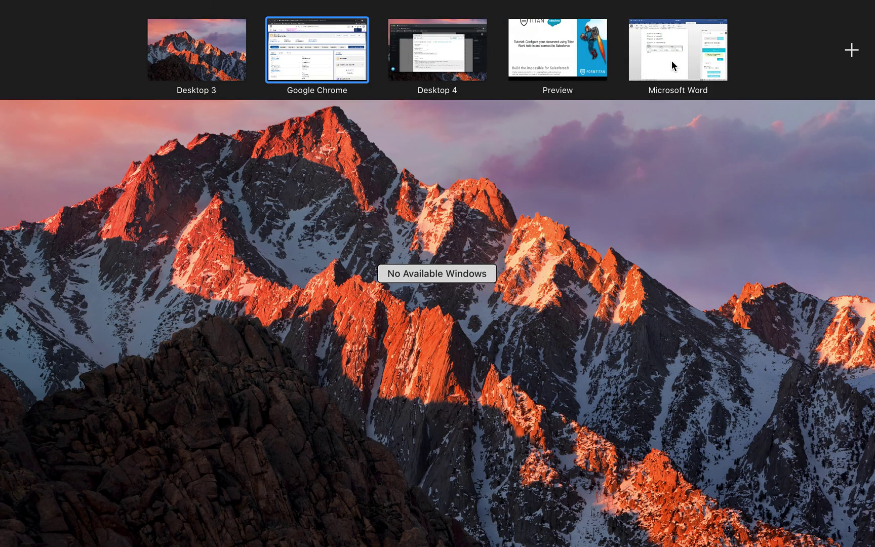
pyautogui.click(448, 51)
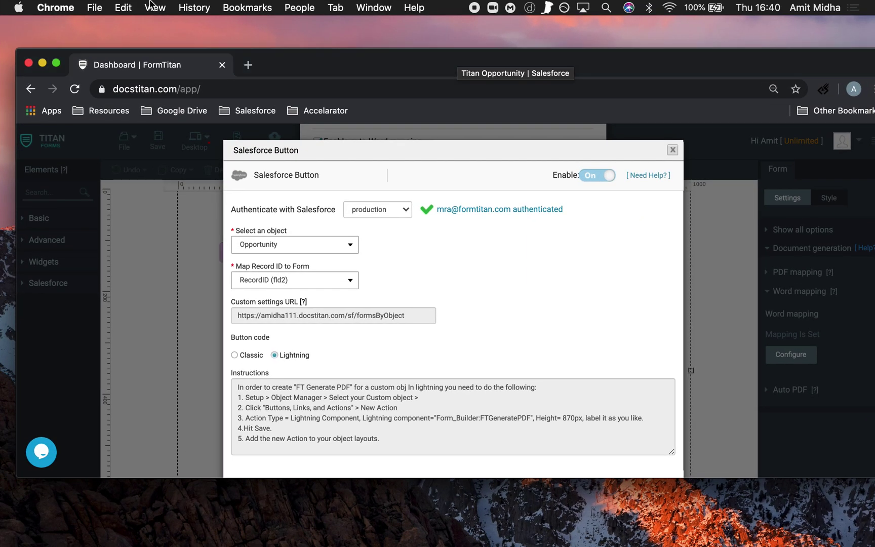
pyautogui.click(57, 66)
pyautogui.hotkey('ctrl', 'Up')
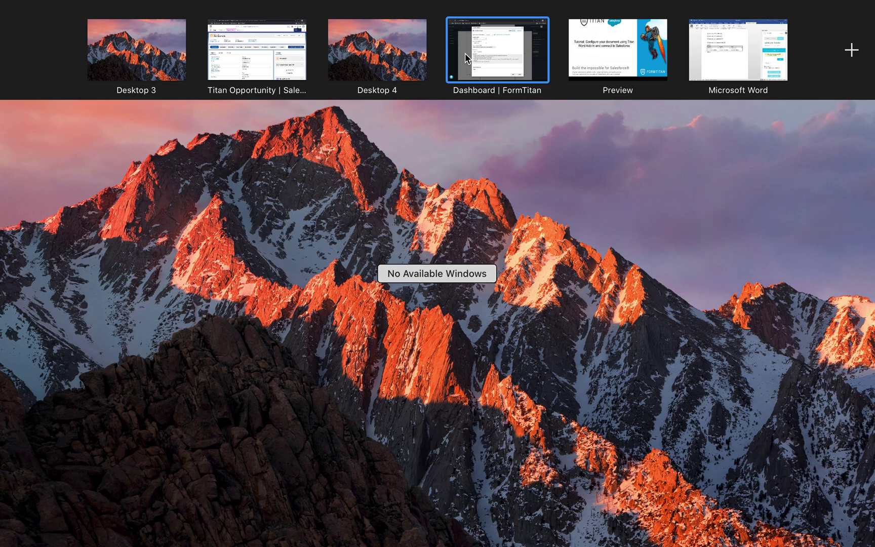
pyautogui.moveTo(465, 53); pyautogui.dragTo(297, 58)
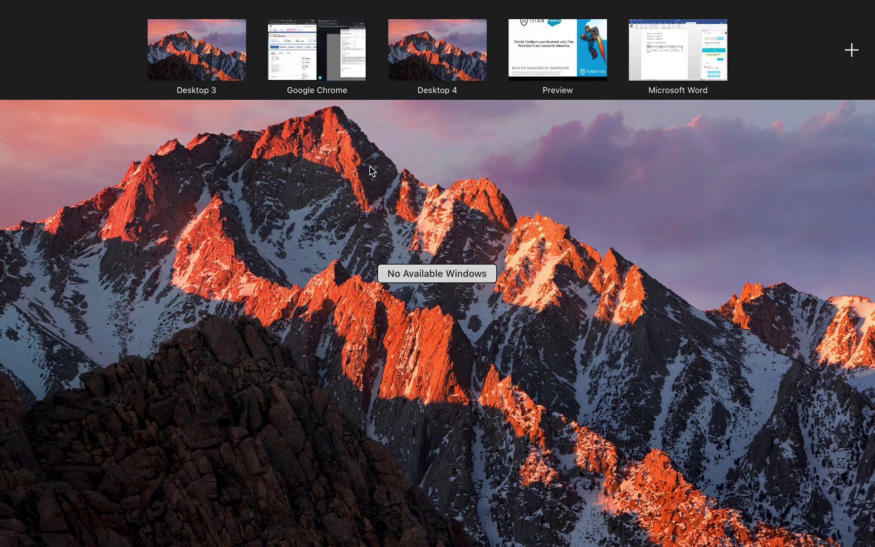
pyautogui.hotkey('ctrl', 'Left')
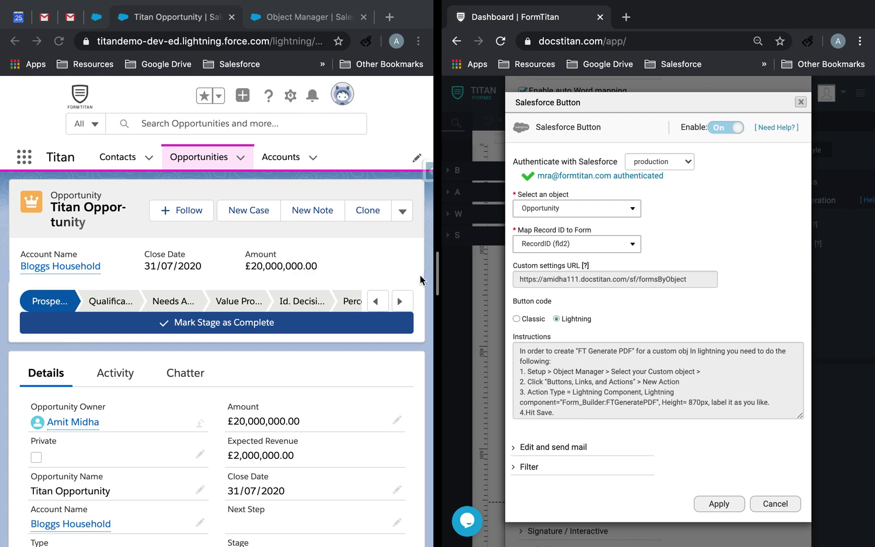
# Open Salesforce Setup in a new tab from the Salesforce half of the split.
pyautogui.moveTo(504, 272); pyautogui.dragTo(500, 273)
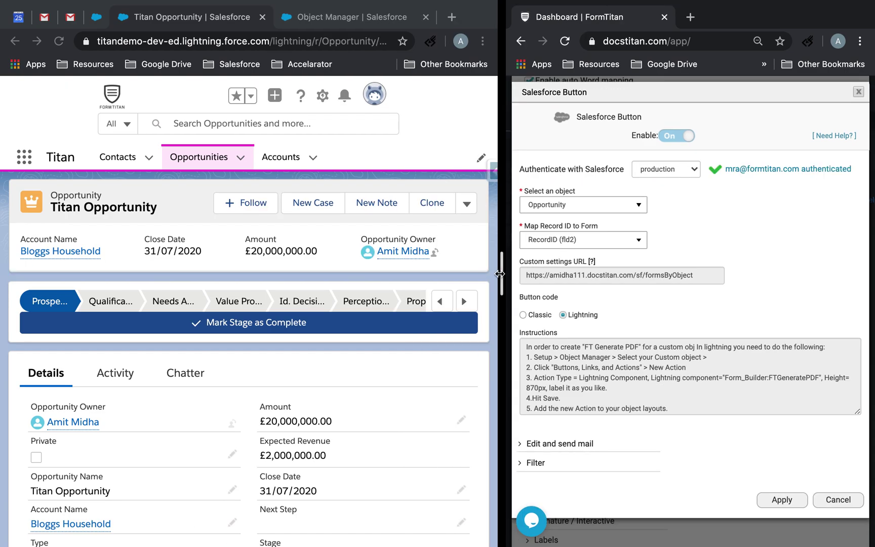
pyautogui.click(320, 97)
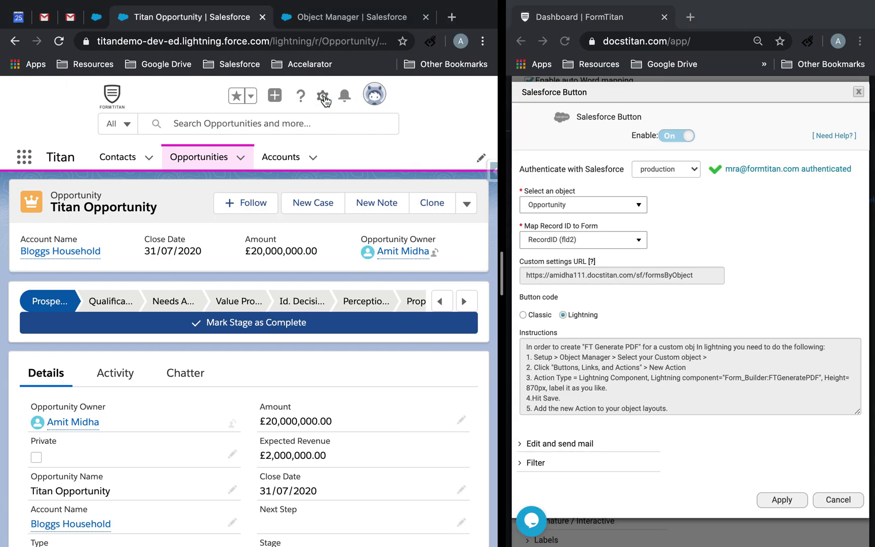
pyautogui.click(324, 101)
pyautogui.click(314, 132)
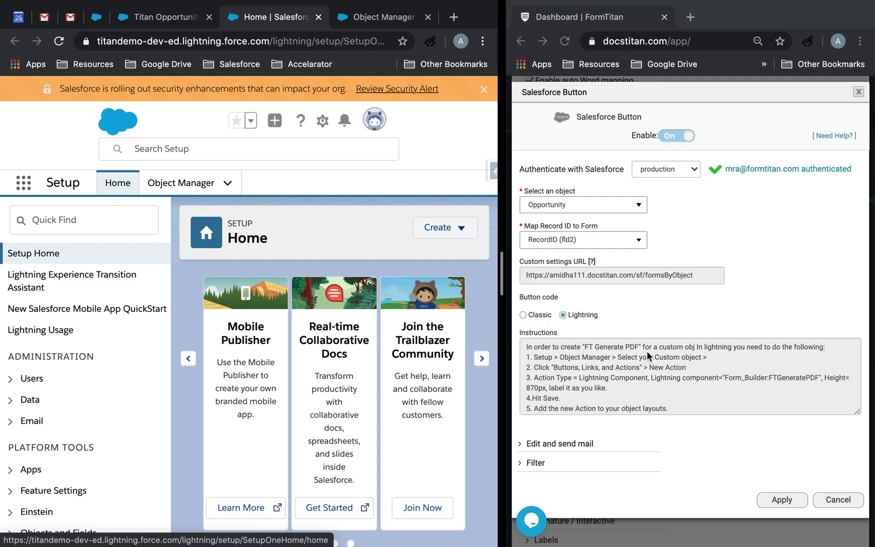
# Find Opportunity in Object Manager and show its Buttons, Links, and Actions.
pyautogui.click(186, 182)
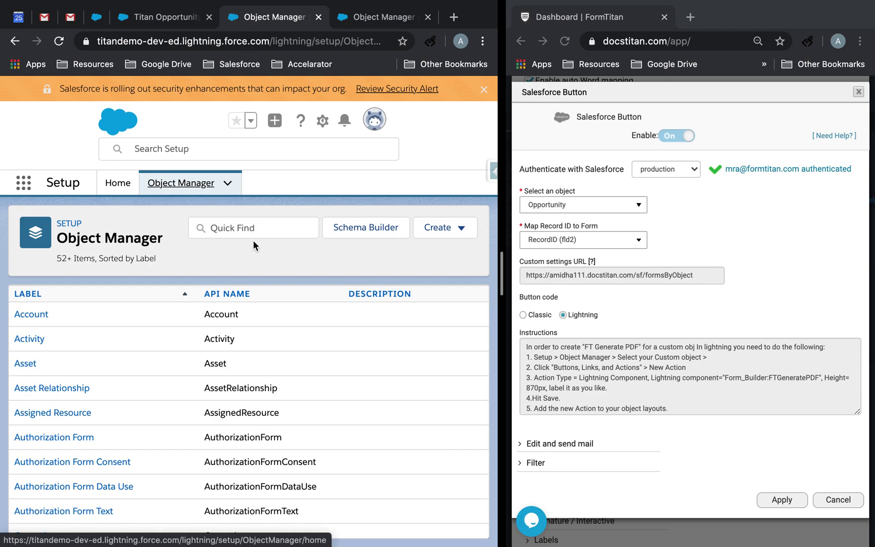
pyautogui.click(257, 234)
pyautogui.write('opport')
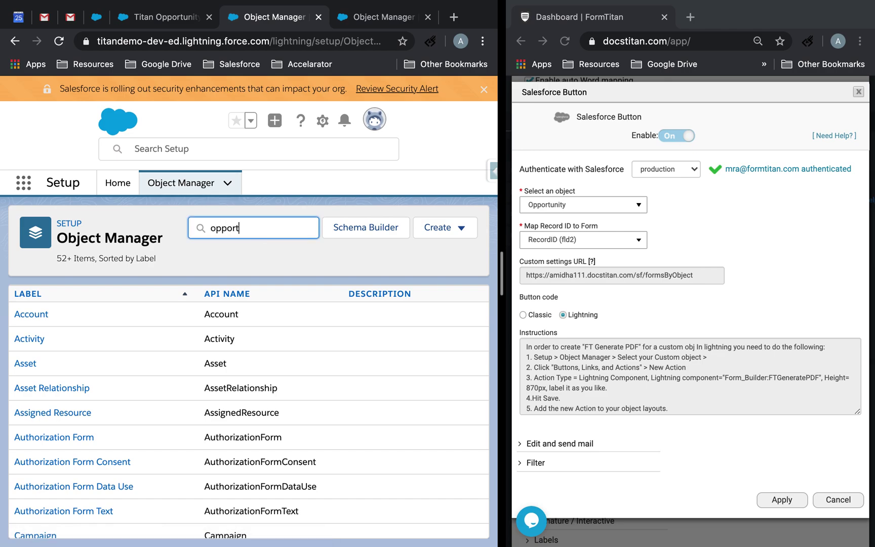
pyautogui.click(54, 315)
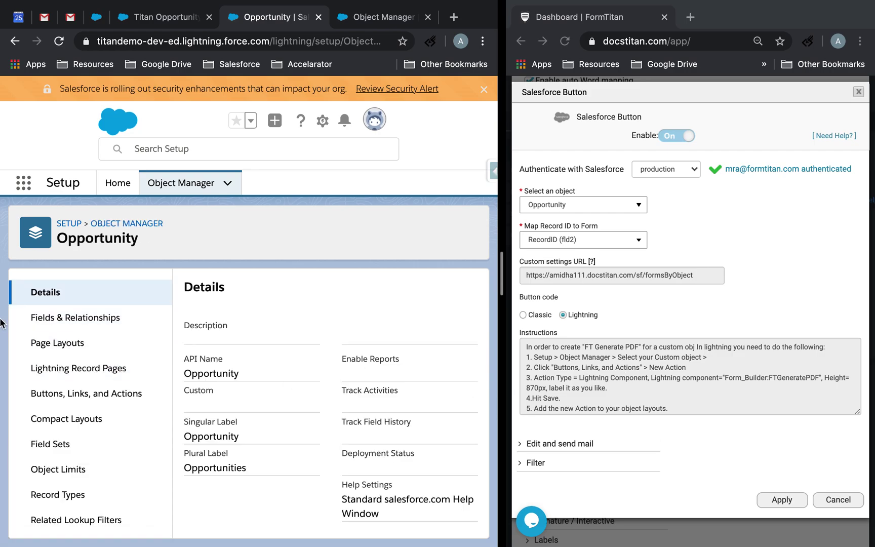
pyautogui.click(111, 396)
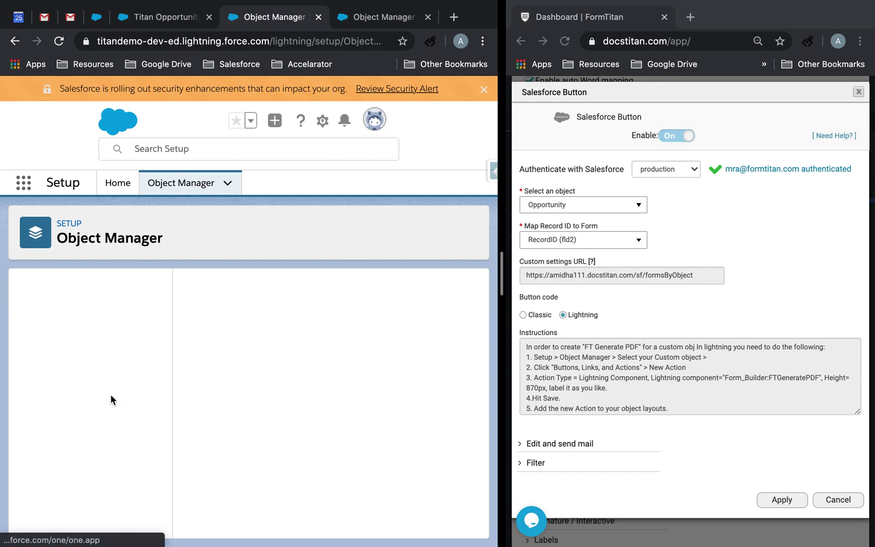
pyautogui.scroll(-2, 298, 383)
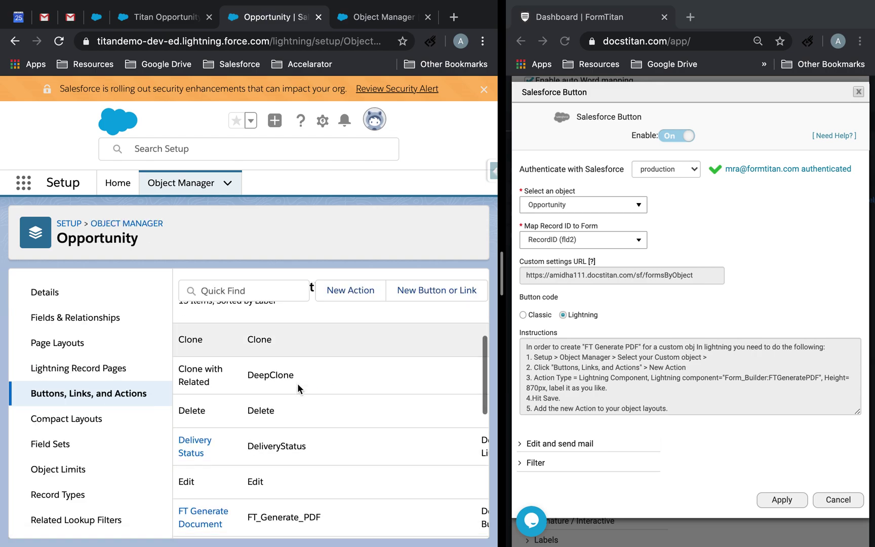
pyautogui.scroll(2, 298, 382)
# Start a new Lightning Component action using Form_Builder:FTGeneratePDF.
pyautogui.click(358, 293)
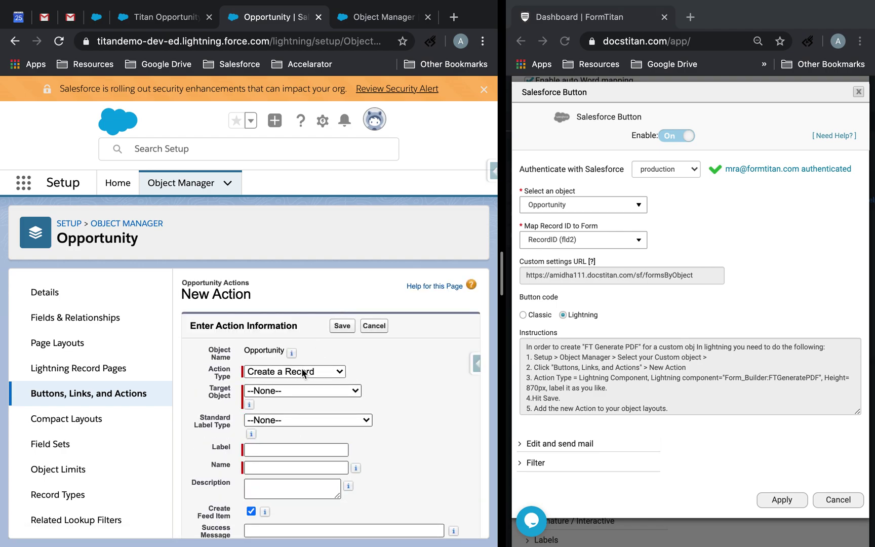
pyautogui.click(303, 372)
pyautogui.click(296, 432)
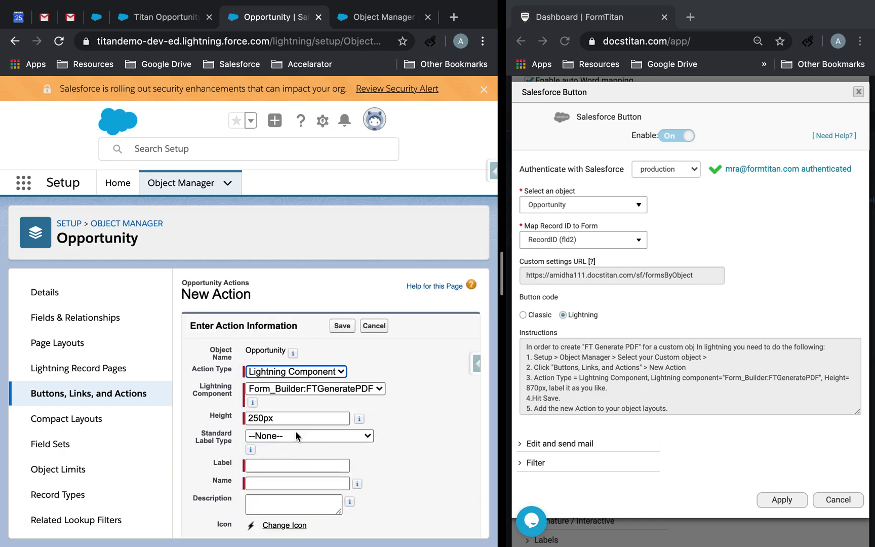
pyautogui.click(282, 392)
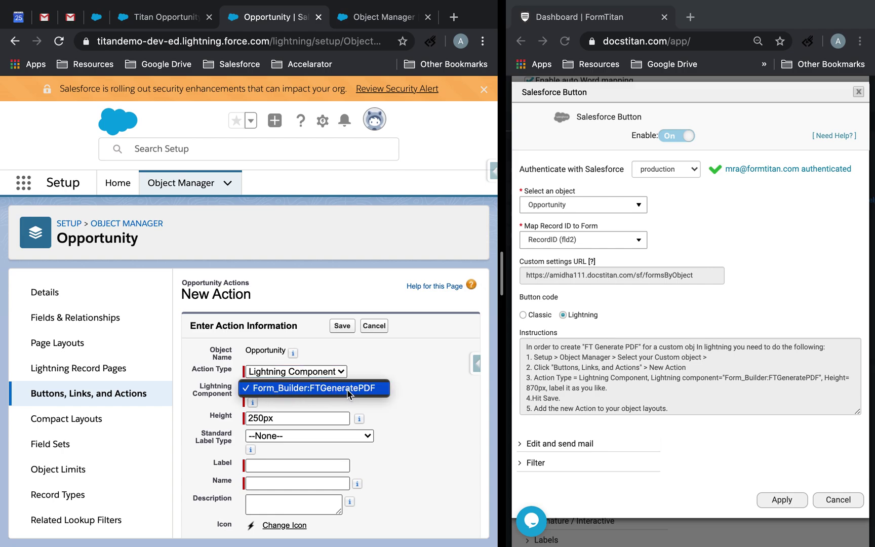
pyautogui.click(371, 390)
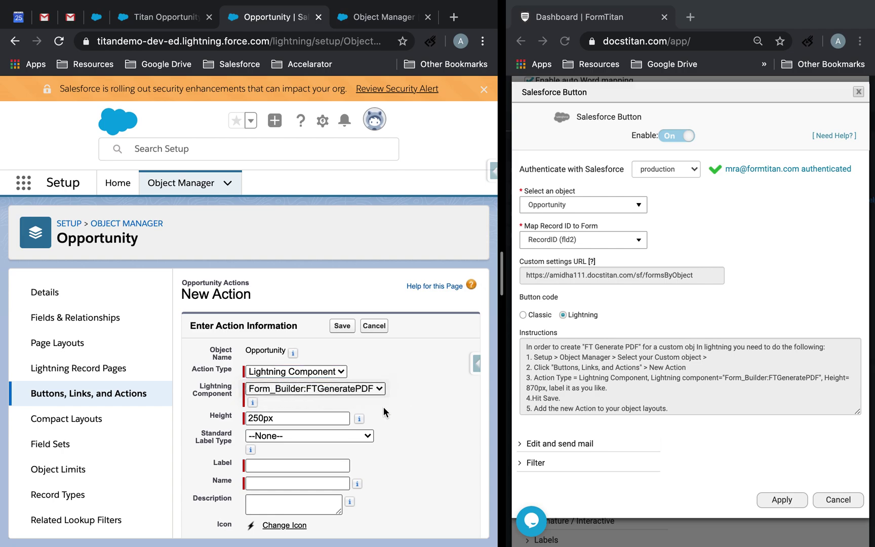
pyautogui.click(309, 390)
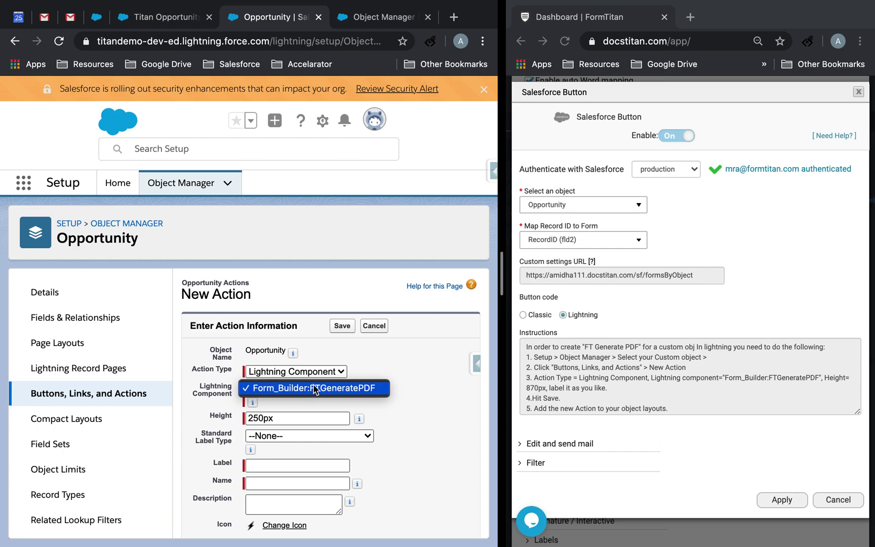
# Set the action height to 870px, label it Titan Doc Gen, and save.
pyautogui.click(260, 422)
pyautogui.doubleClick(261, 417)
pyautogui.click(263, 416)
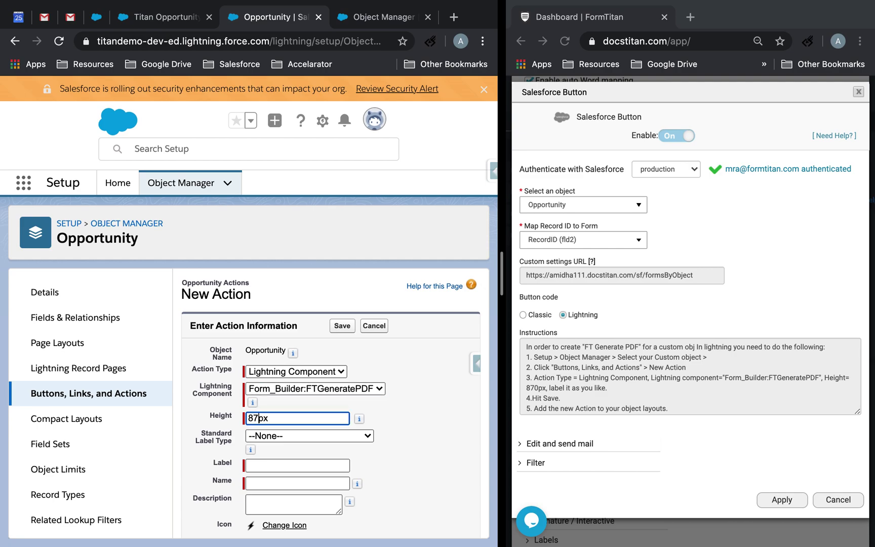
pyautogui.click(273, 464)
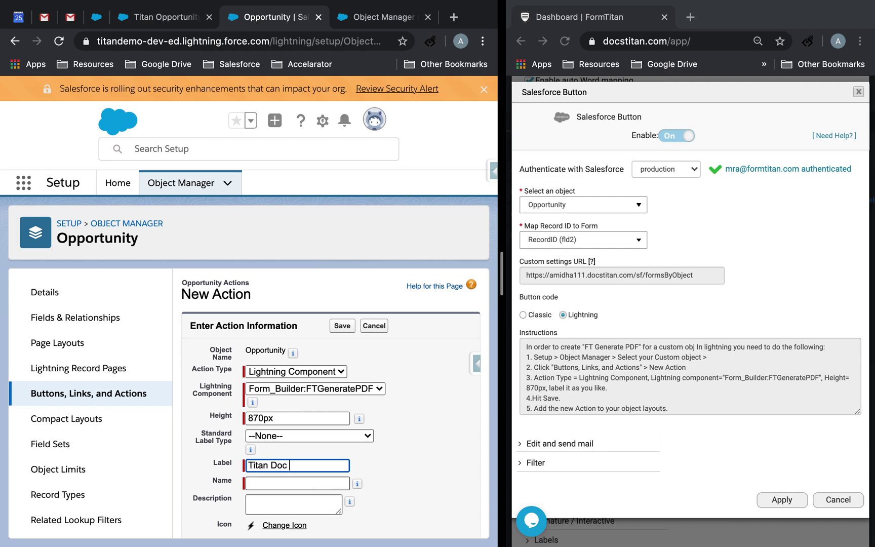
pyautogui.click(310, 485)
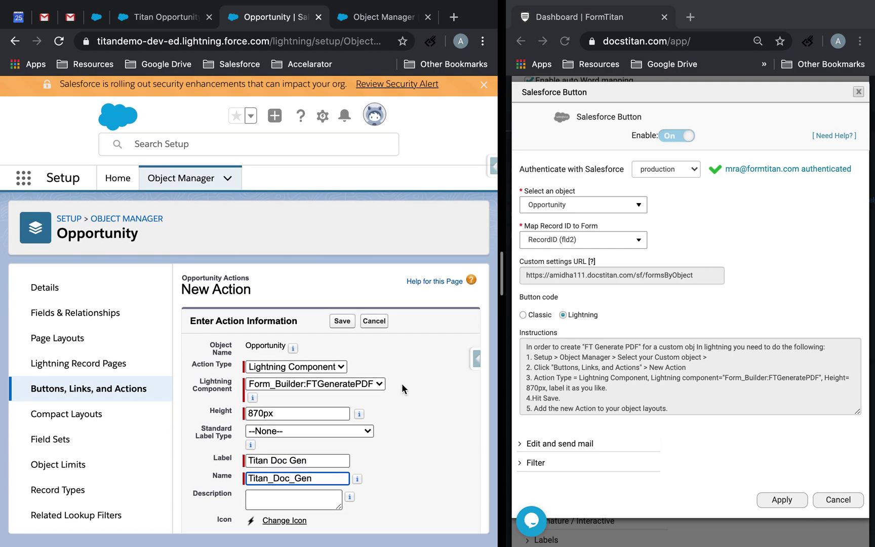
pyautogui.click(340, 327)
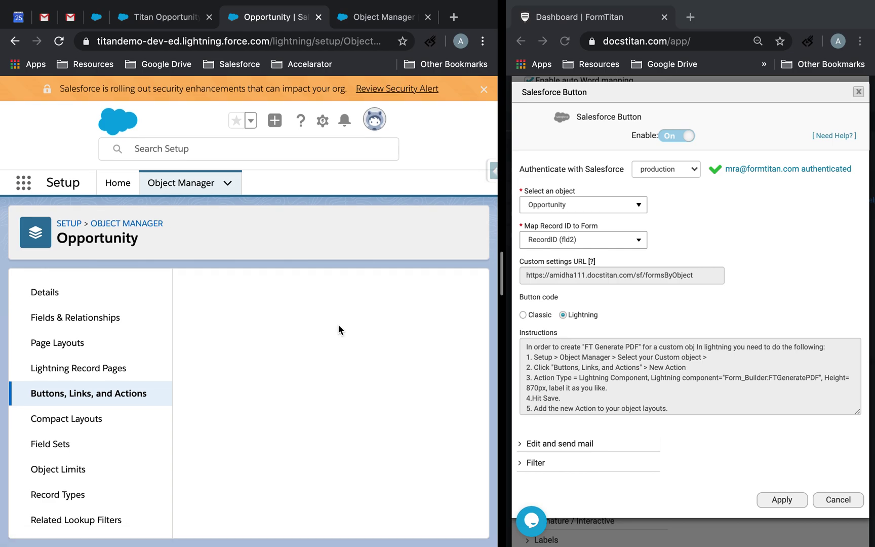
# Reopen the Opportunity object in Object Manager using Quick Find 'opport'.
pyautogui.click(192, 184)
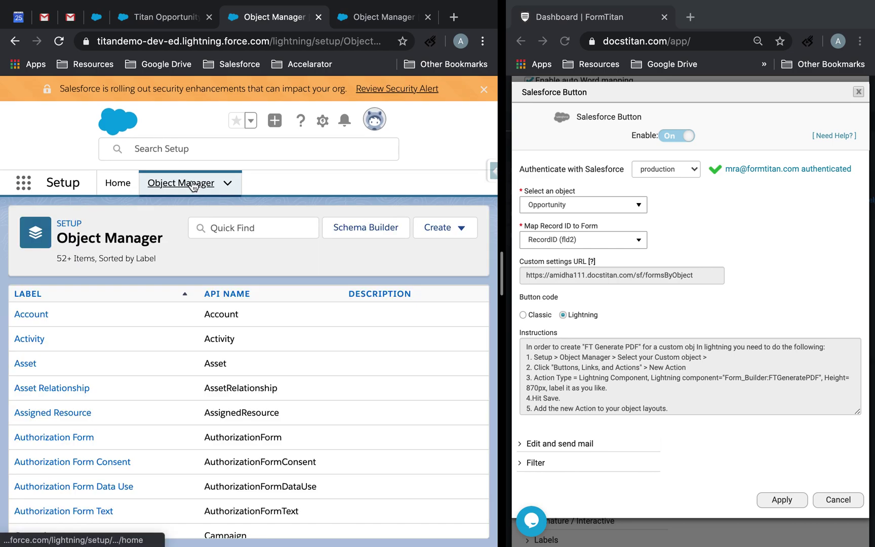
pyautogui.click(243, 228)
pyautogui.write('opport')
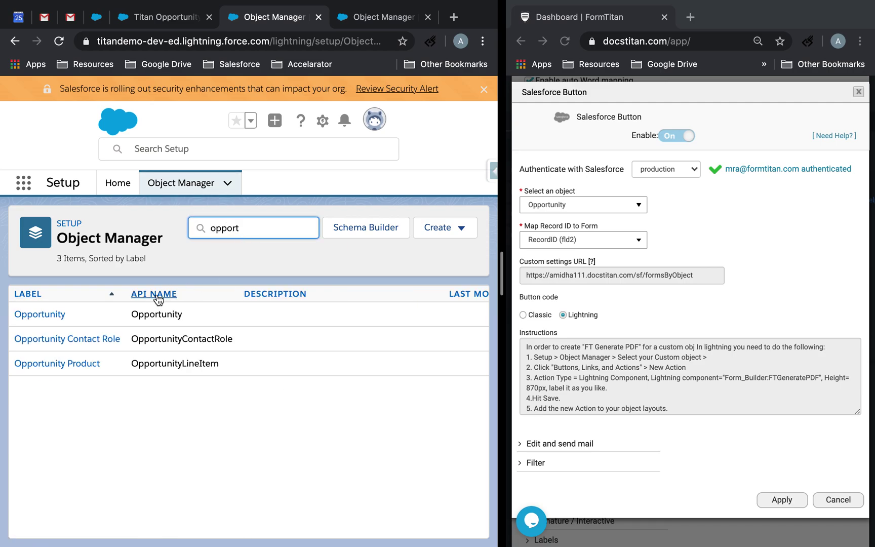
pyautogui.click(25, 259)
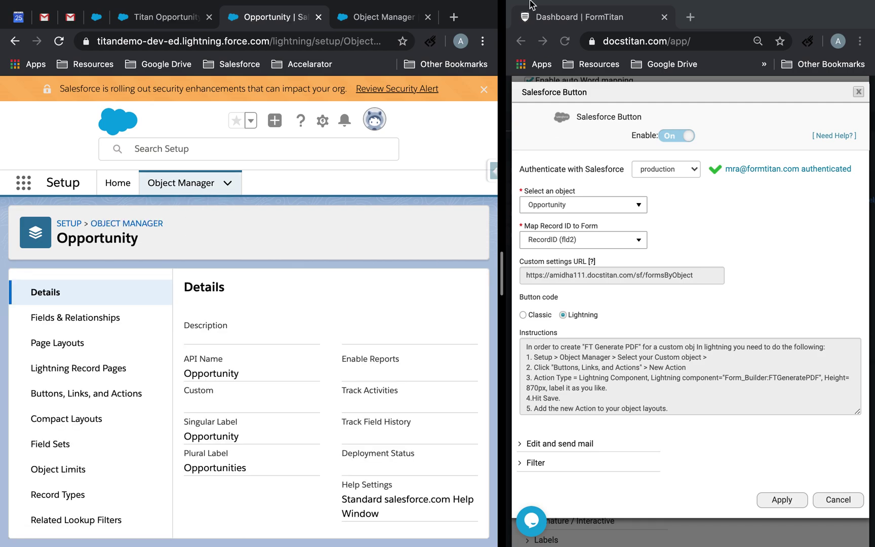
# Exit FormTitan full screen, switch to the Salesforce space, and show Opportunity's page layouts.
pyautogui.moveTo(534, 4)
pyautogui.click(547, 23)
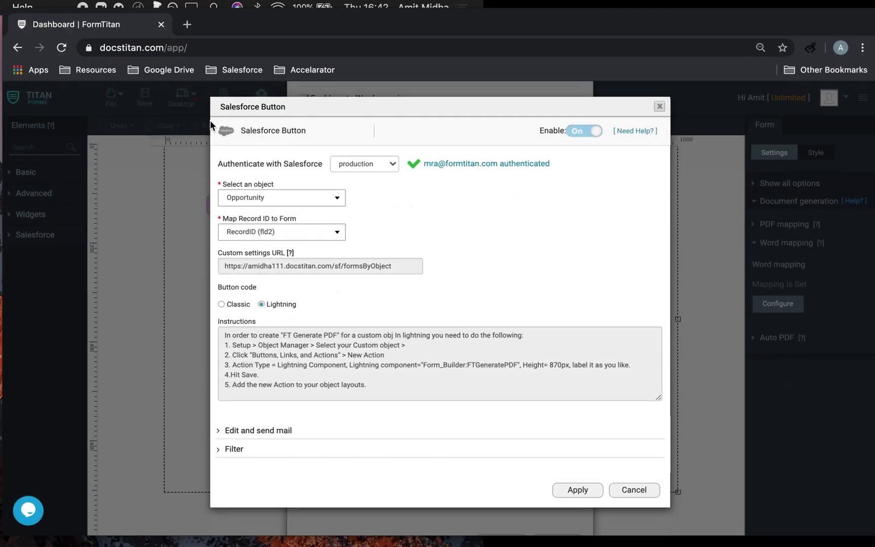
pyautogui.hotkey('ctrl', 'Up')
pyautogui.click(276, 41)
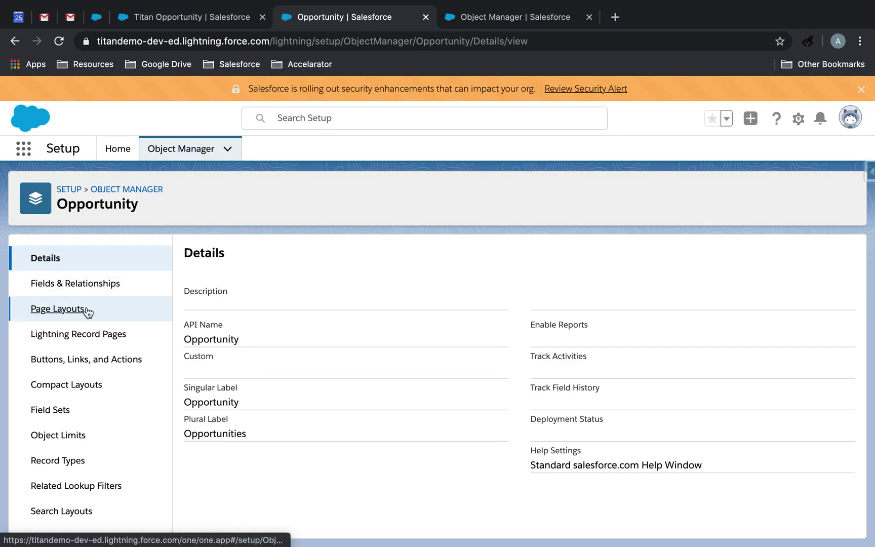
pyautogui.click(70, 310)
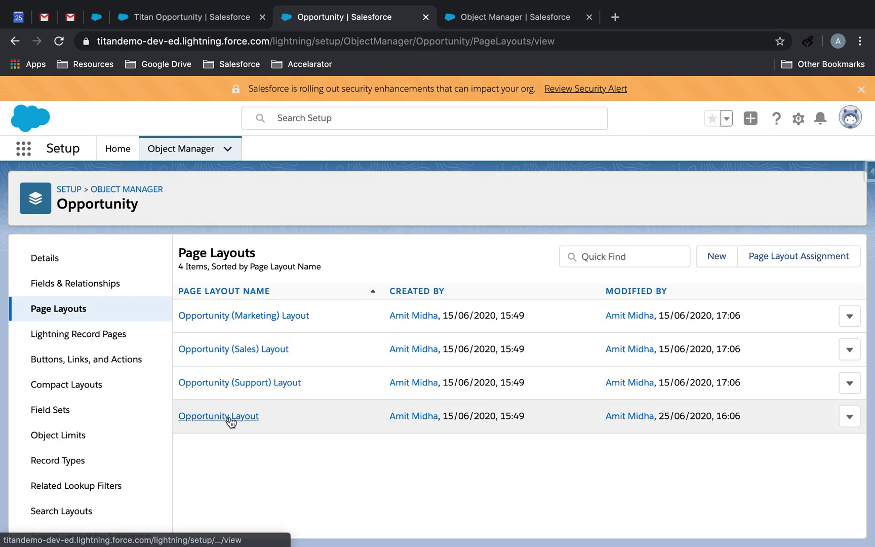
# Drag Titan Doc Gen into Opportunity Layout's Lightning Experience Actions and save the layout.
pyautogui.click(231, 418)
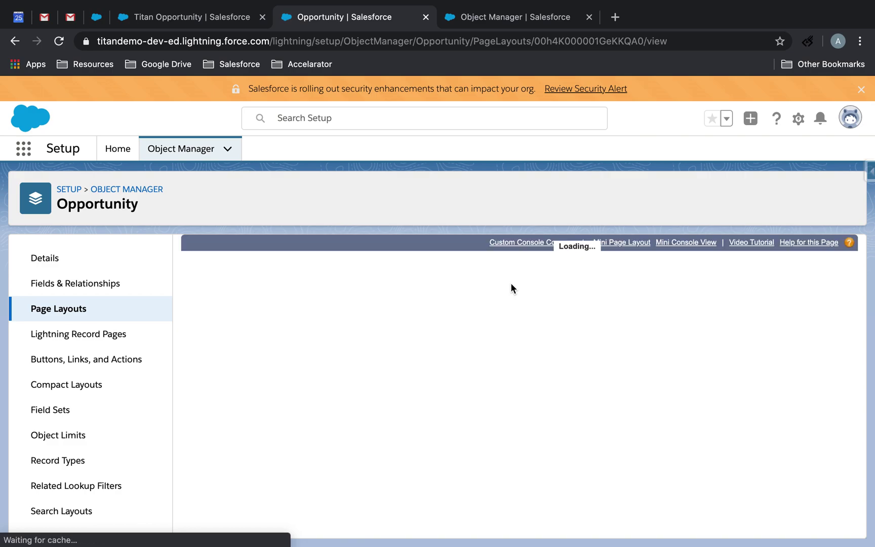
pyautogui.scroll(-3, 449, 396)
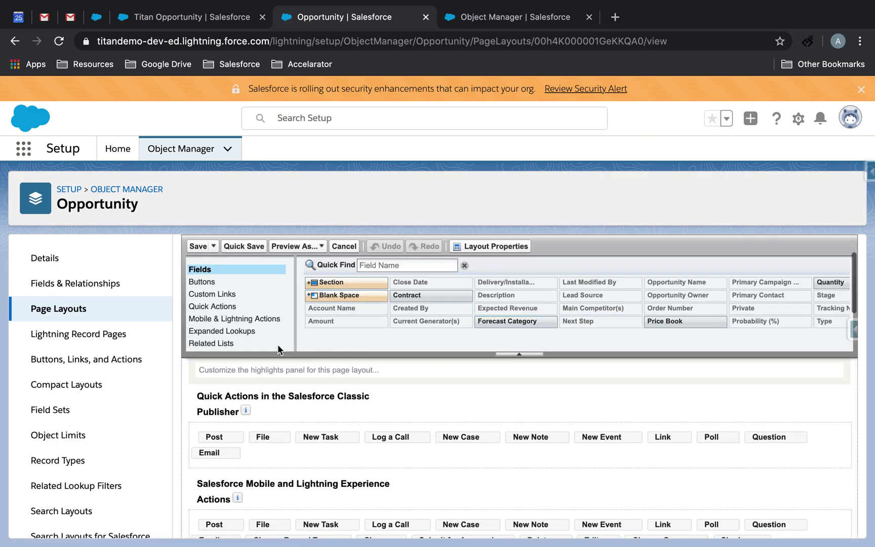
pyautogui.click(245, 324)
pyautogui.scroll(-3, 389, 407)
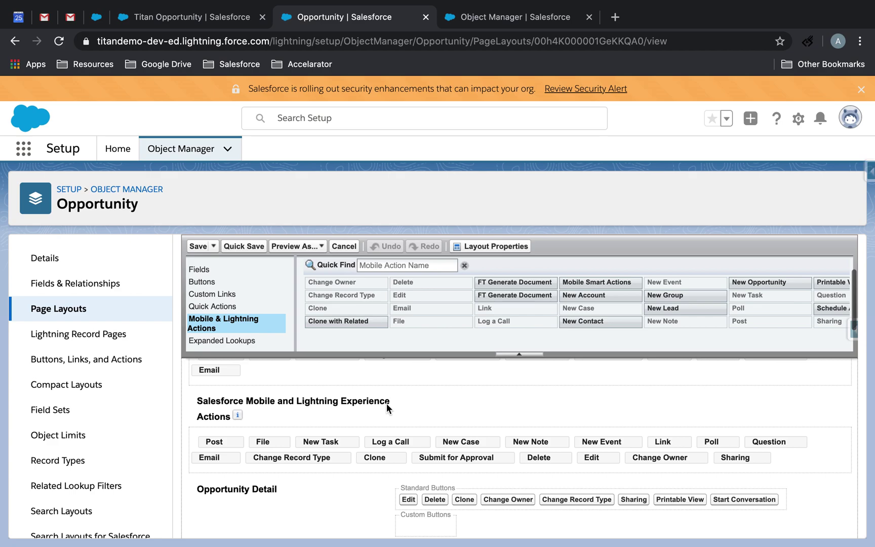
pyautogui.hscroll(5, 519, 304)
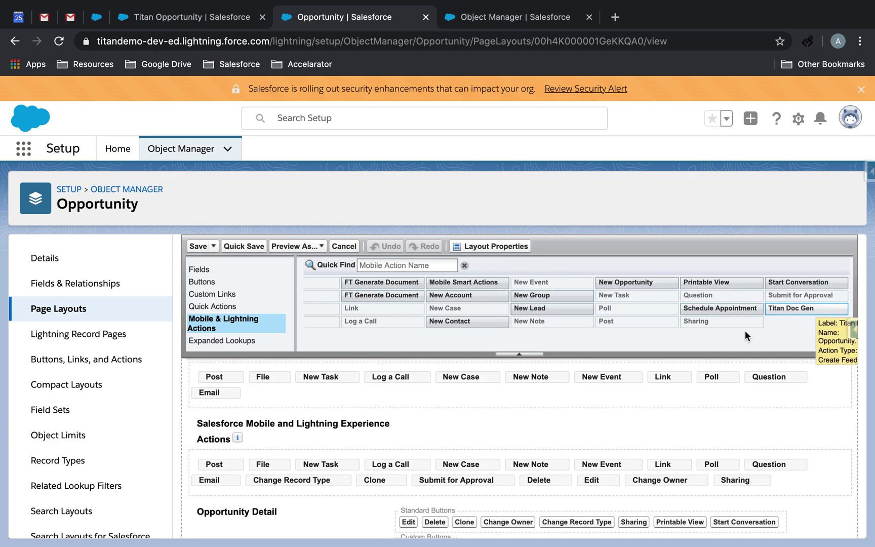
pyautogui.moveTo(808, 307); pyautogui.dragTo(209, 466)
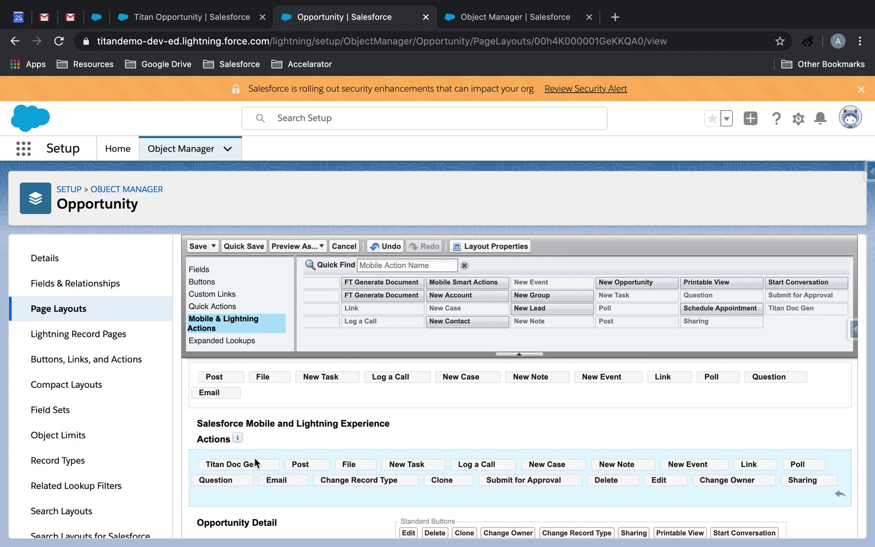
pyautogui.click(196, 248)
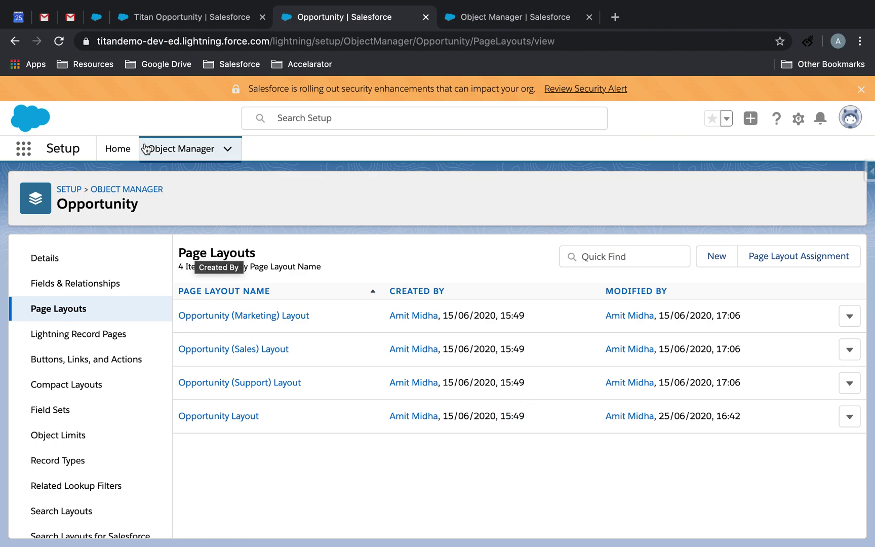
# Find the Titan Opportunity record via App Launcher search 'oppo' and run Titan Doc Gen.
pyautogui.click(24, 148)
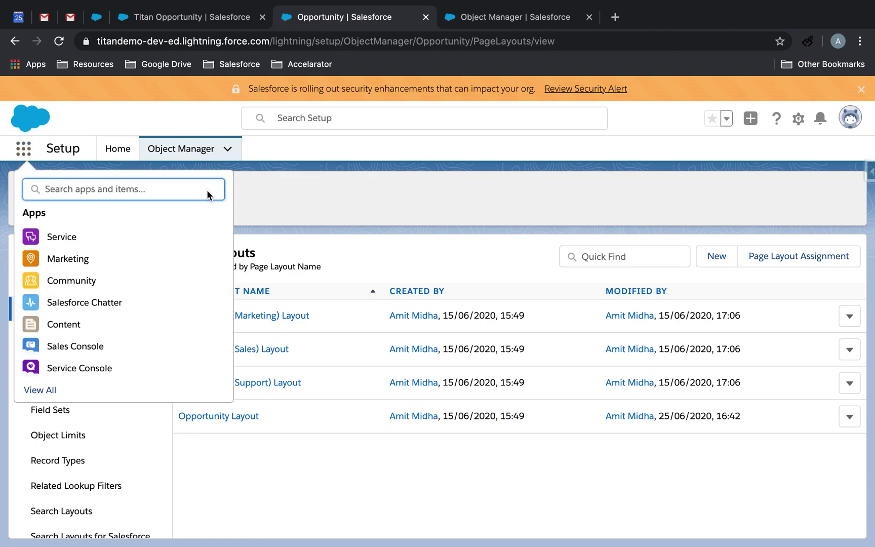
pyautogui.click(40, 389)
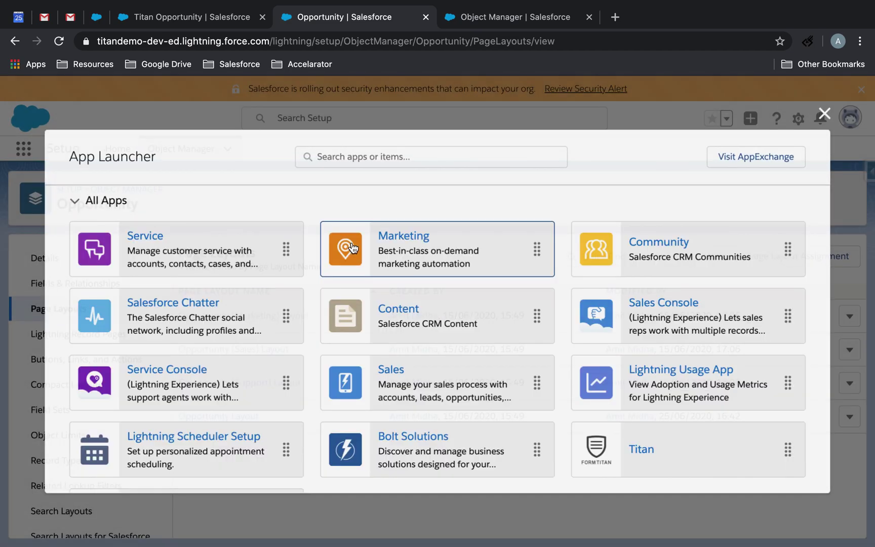
pyautogui.scroll(-5, 334, 301)
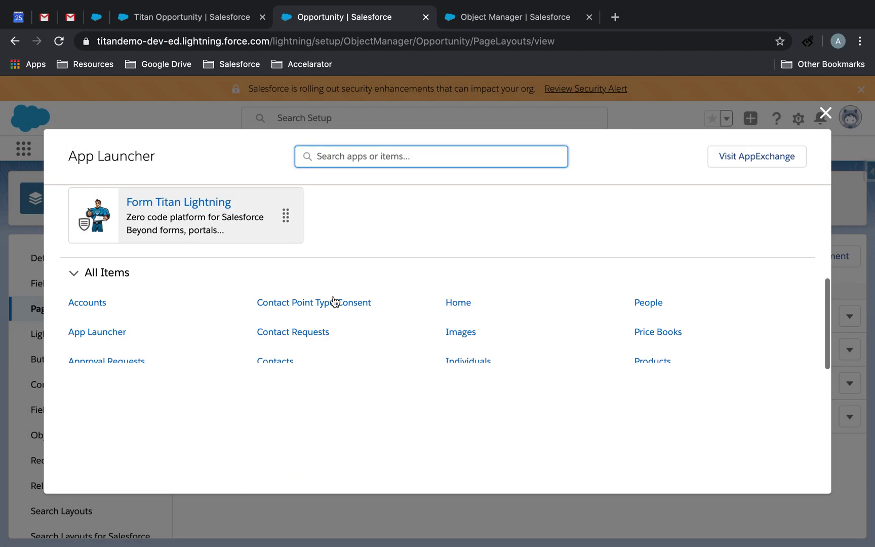
pyautogui.click(399, 156)
pyautogui.write('oppo')
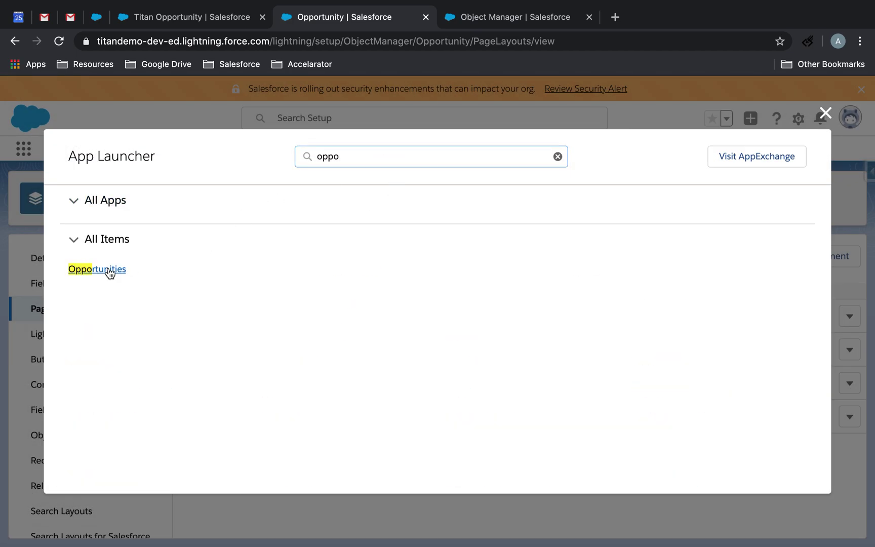
pyautogui.click(109, 270)
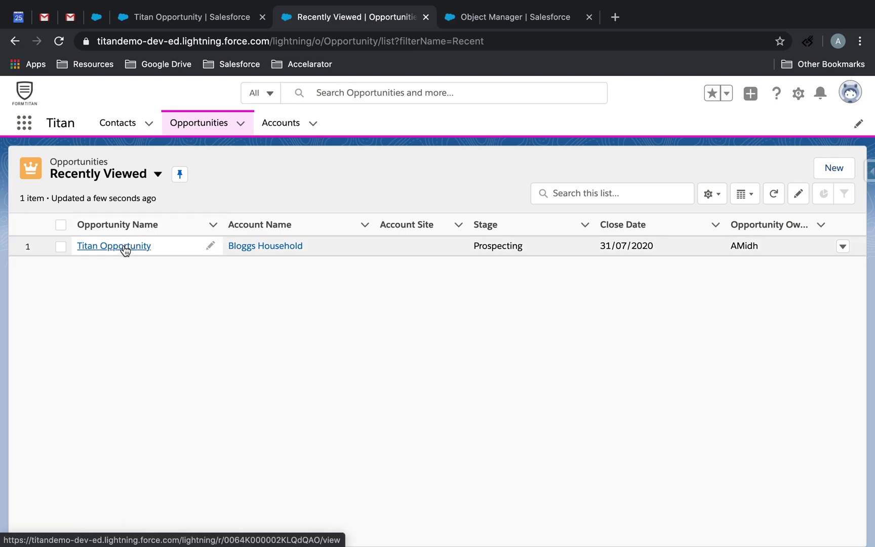
pyautogui.click(122, 247)
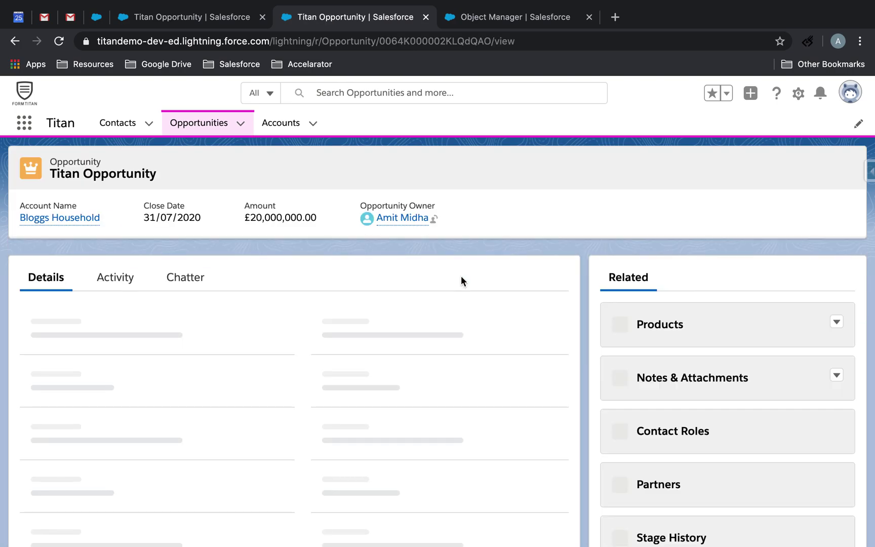
pyautogui.click(663, 172)
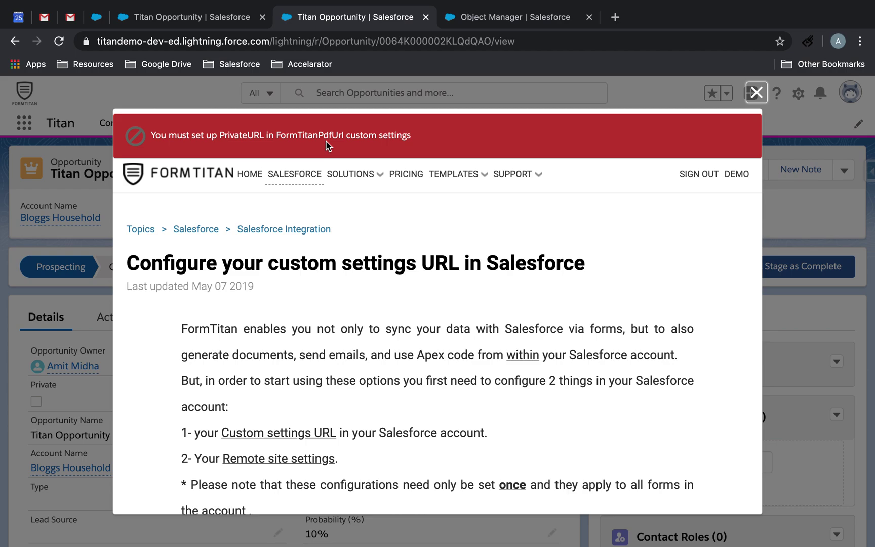
# Apply the Salesforce Button and Word mapping settings and save the Opp Doc Gen form.
pyautogui.hotkey('ctrl', 'Left')
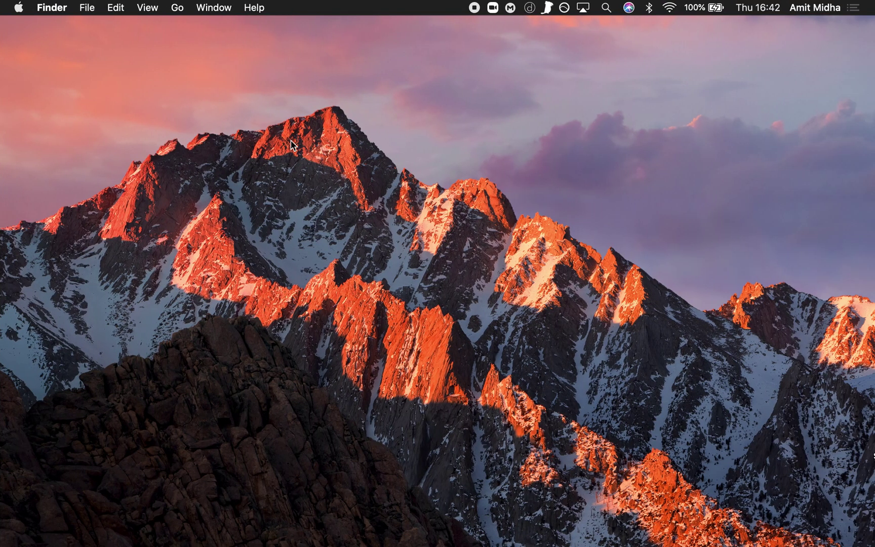
pyautogui.hotkey('ctrl', 'Right')
pyautogui.hotkey('ctrl', 'Left')
pyautogui.hotkey('ctrl', 'Right')
pyautogui.hotkey('ctrl', 'Up')
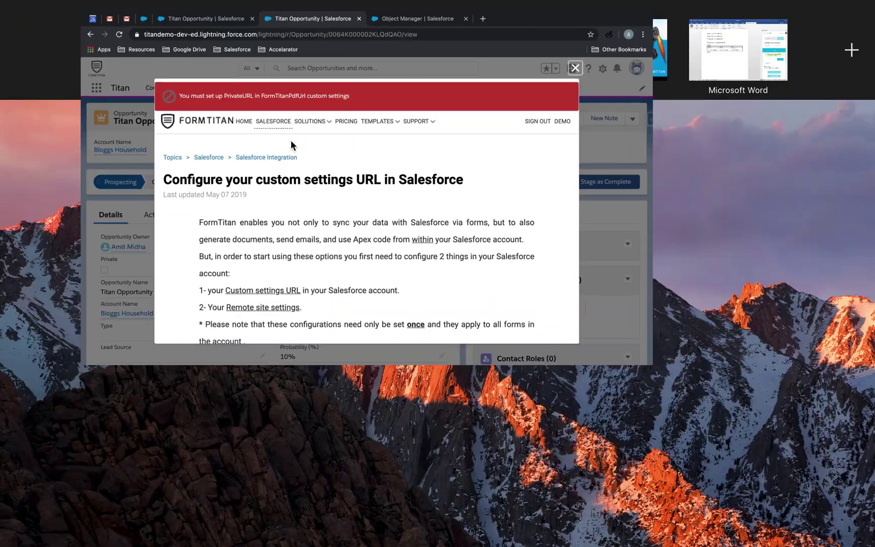
pyautogui.click(497, 36)
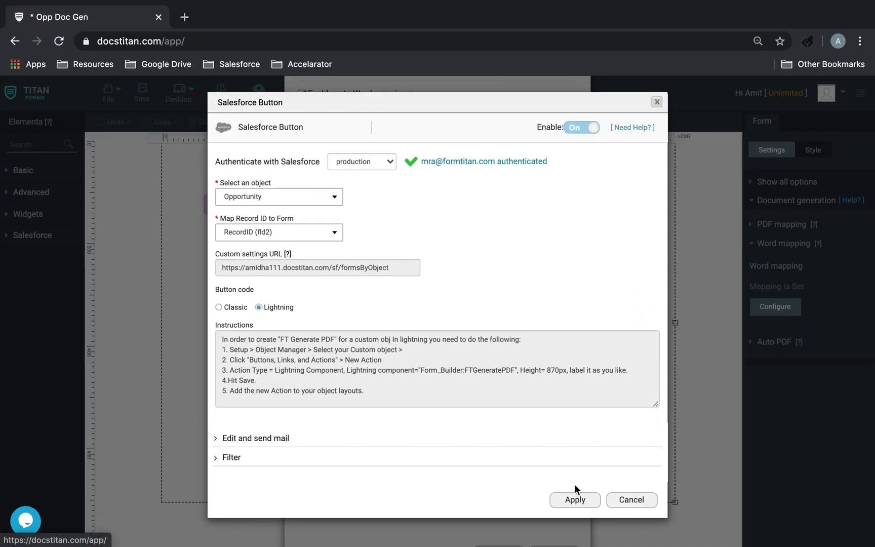
pyautogui.click(575, 499)
pyautogui.click(506, 514)
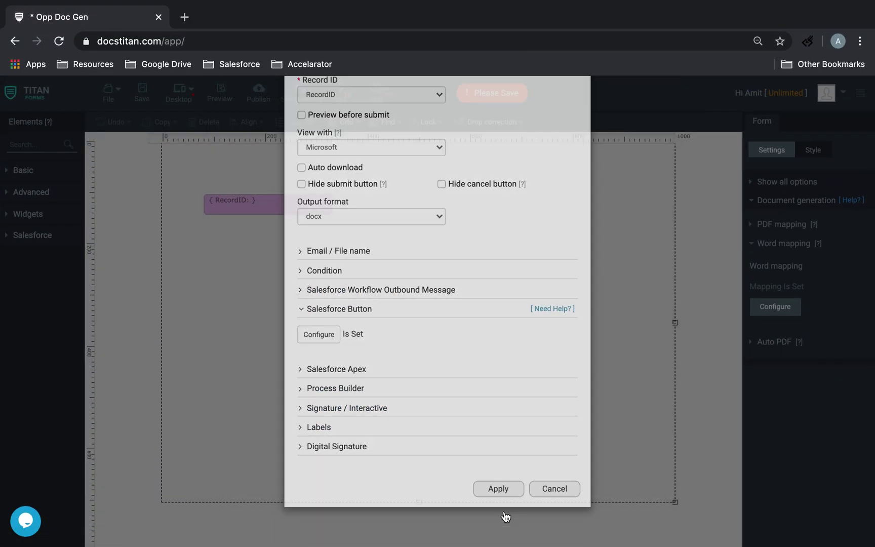
pyautogui.click(144, 94)
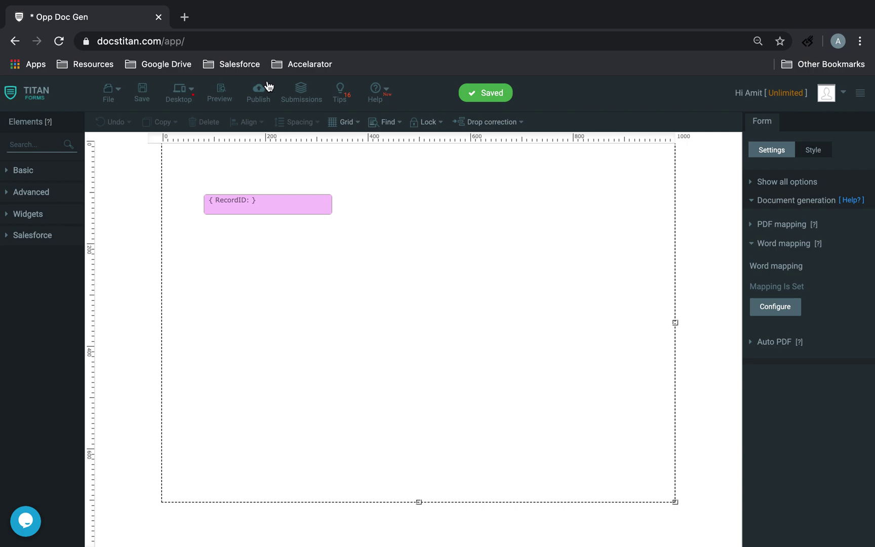
# Save the account's Document Generation custom settings with PrivateURL filled in.
pyautogui.click(825, 98)
pyautogui.click(760, 116)
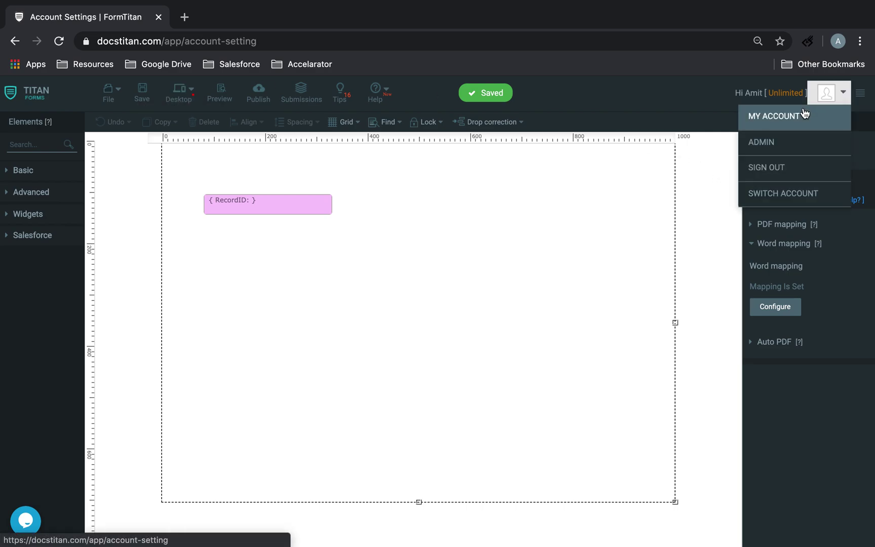
pyautogui.click(669, 124)
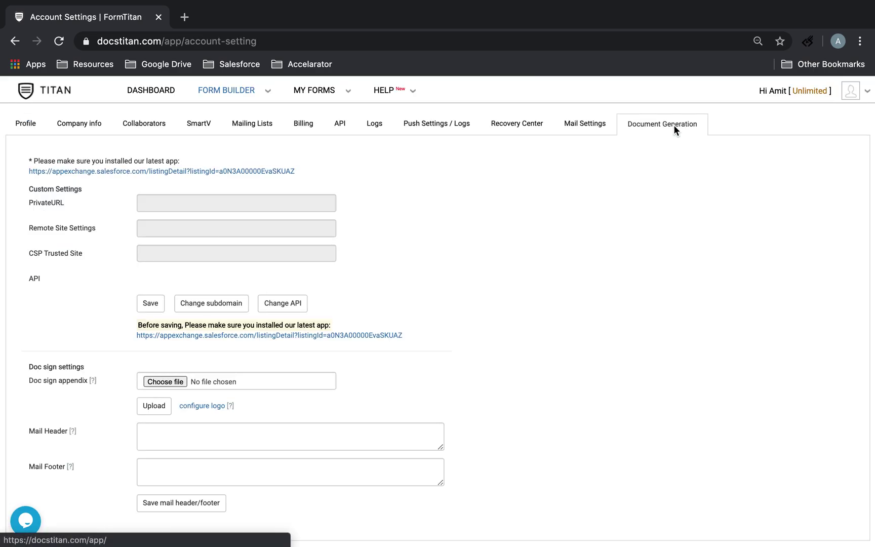
pyautogui.click(151, 303)
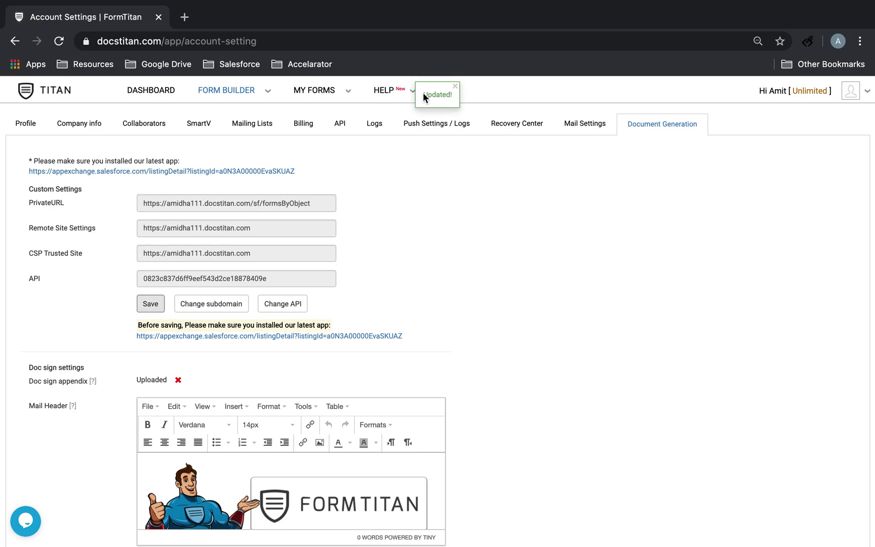
pyautogui.click(437, 124)
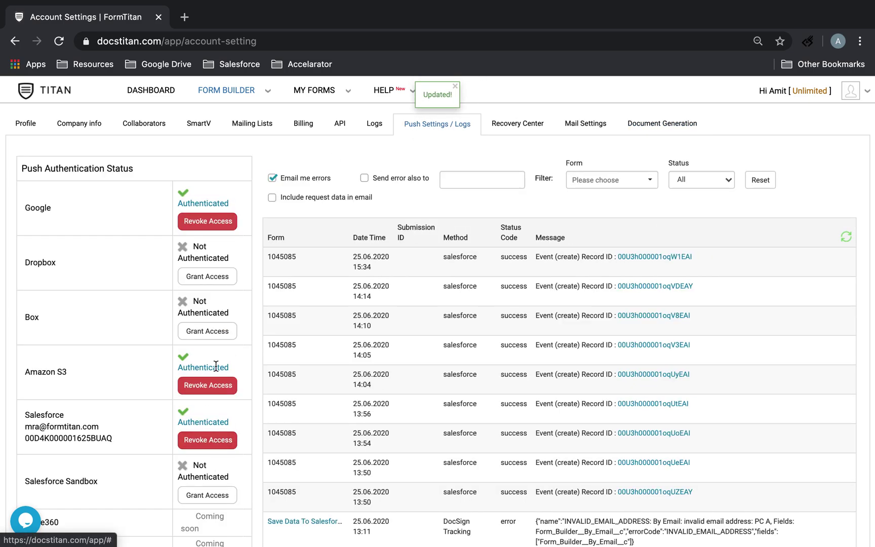
pyautogui.click(662, 126)
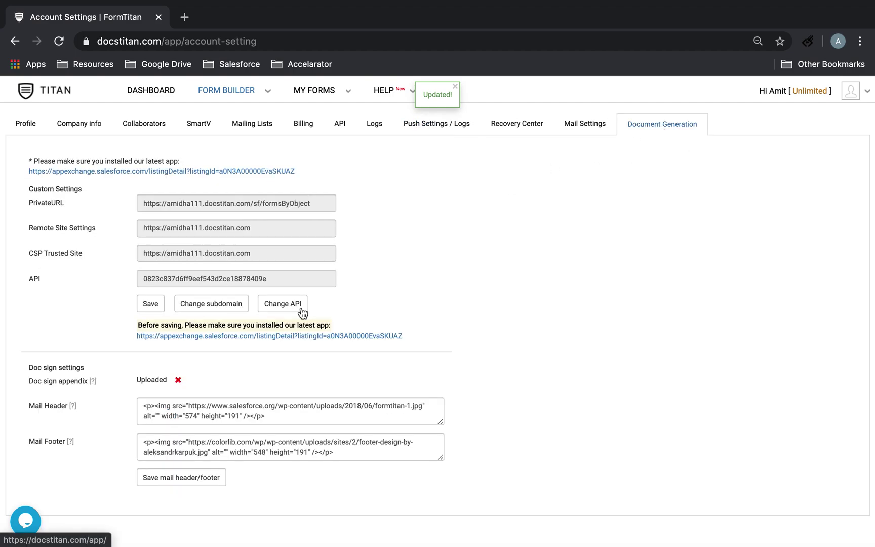
pyautogui.click(159, 308)
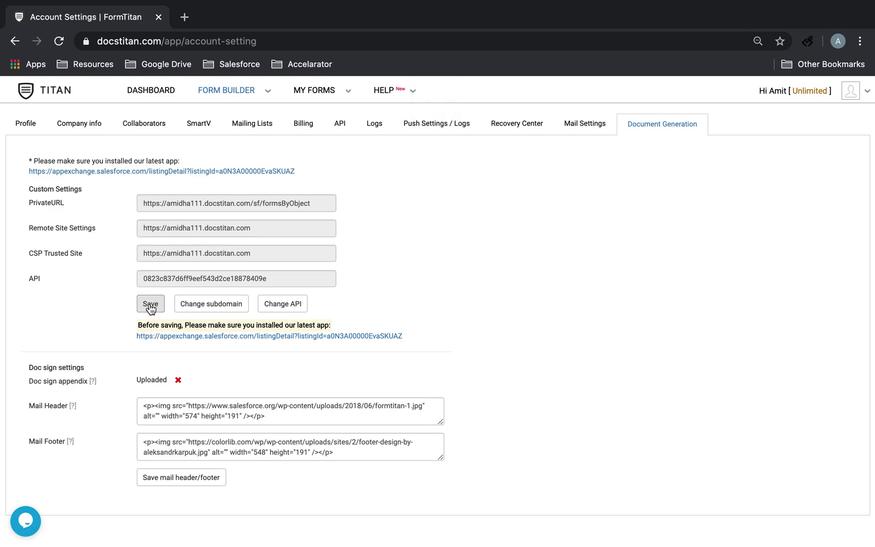
# View the collaborators list and bring up the overview of desktop spaces.
pyautogui.hotkey('ctrl', 'Left')
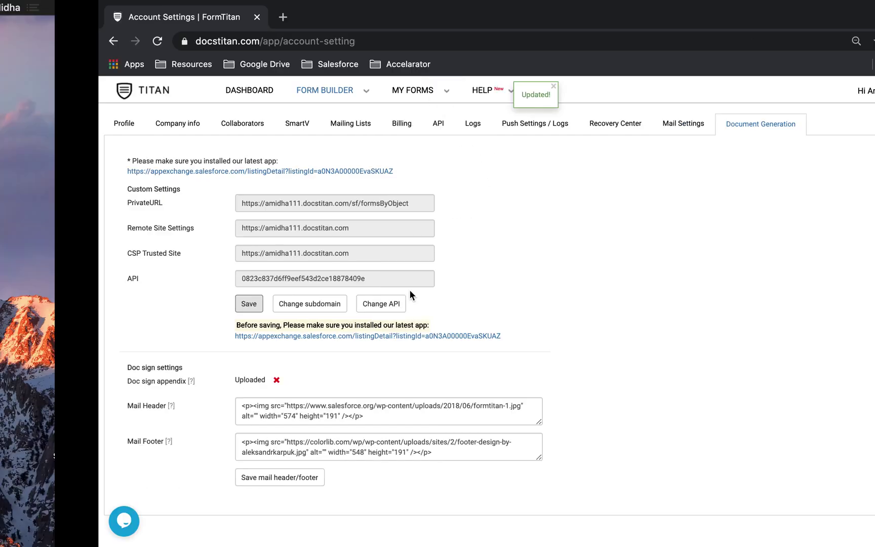
pyautogui.hotkey('ctrl', 'Right')
pyautogui.click(147, 126)
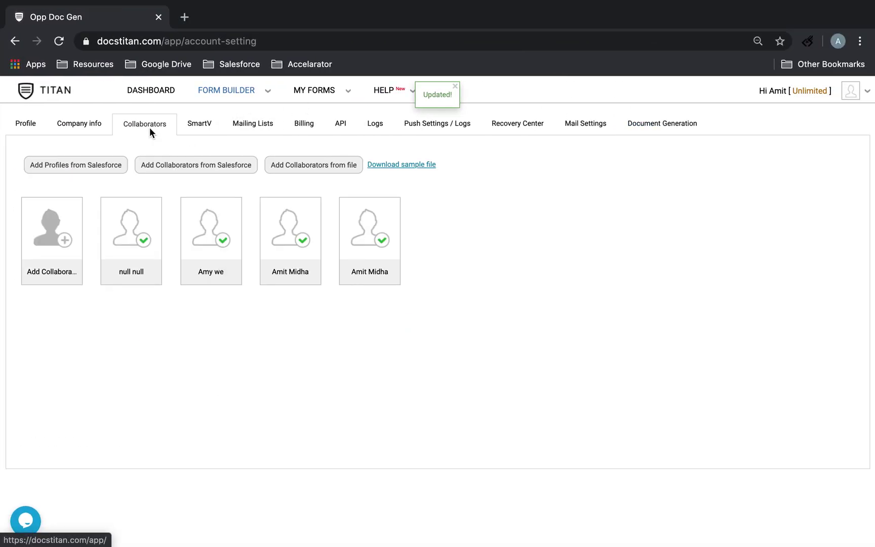
pyautogui.hotkey('ctrl', 'Up')
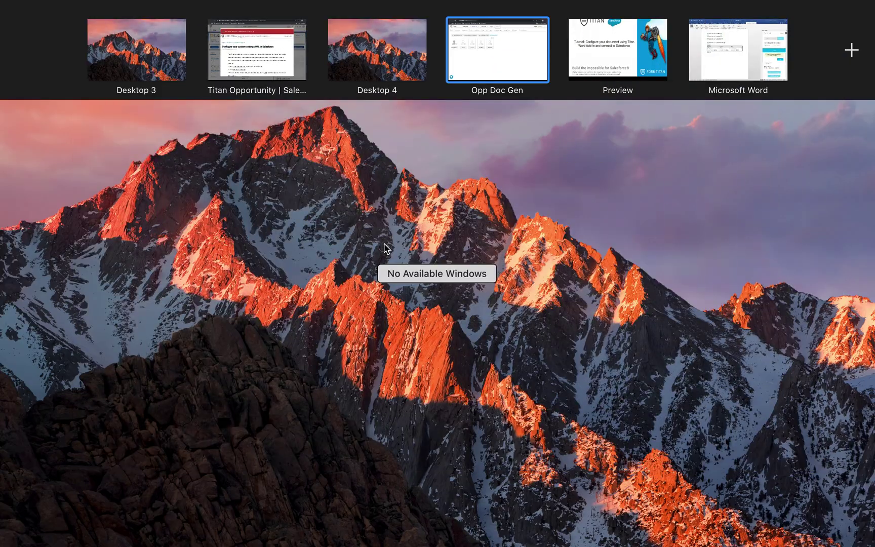
# Dismiss the PrivateURL error, rerun Titan Doc Gen, and preview the populated Opp Doc Gen document.
pyautogui.click(259, 66)
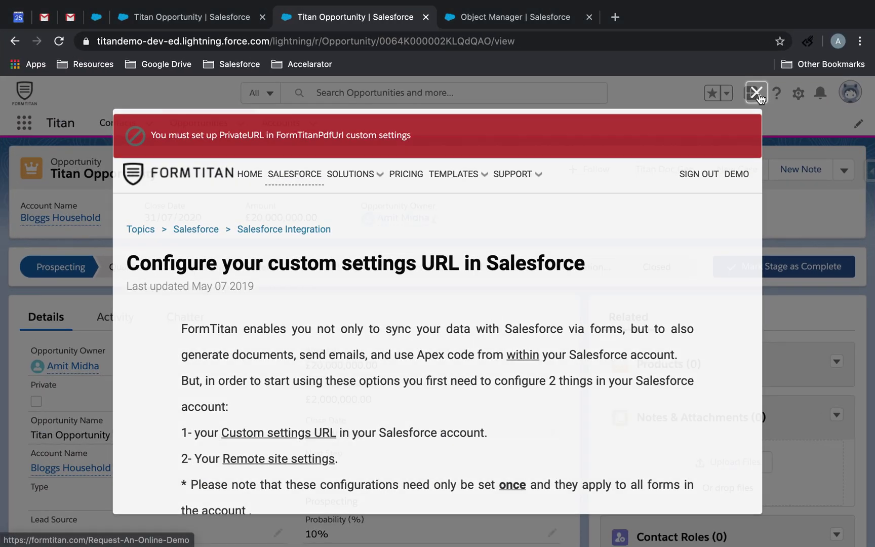
pyautogui.click(757, 90)
pyautogui.click(680, 170)
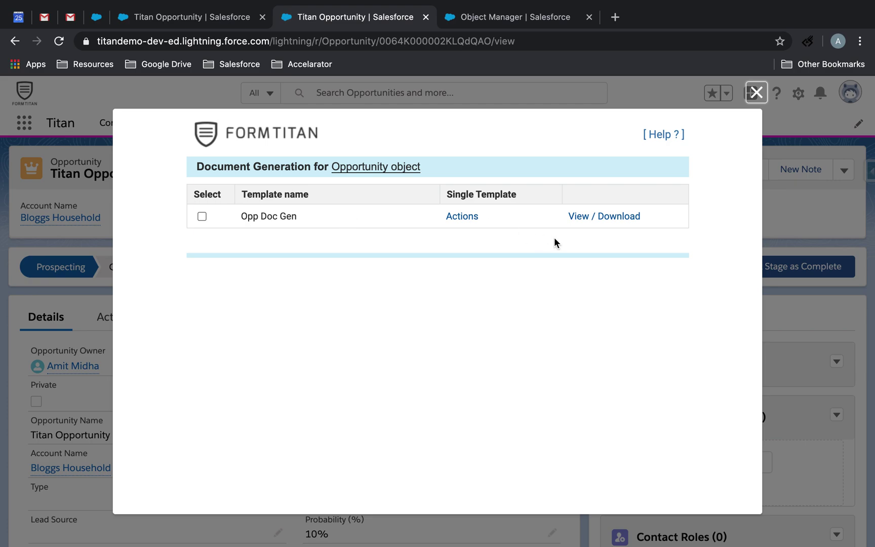
pyautogui.click(625, 218)
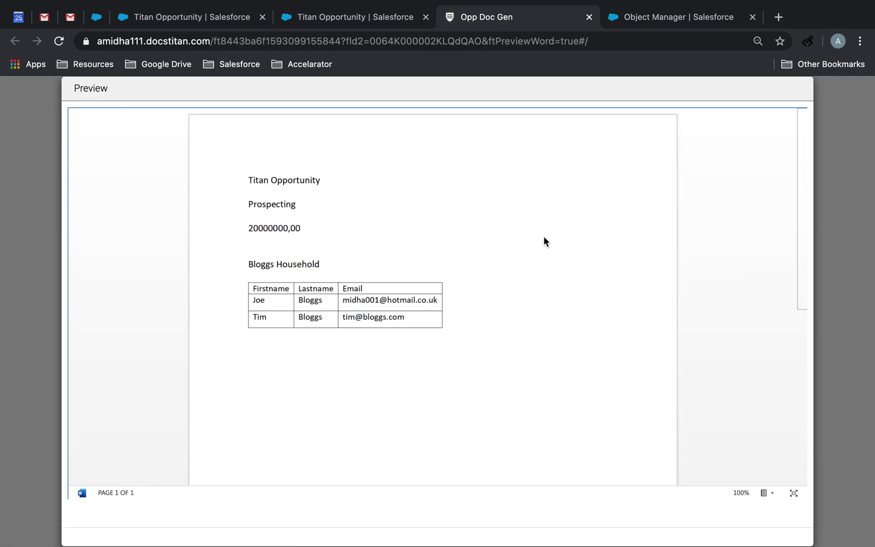
pyautogui.scroll(-3, 492, 269)
pyautogui.scroll(3, 491, 271)
pyautogui.click(588, 17)
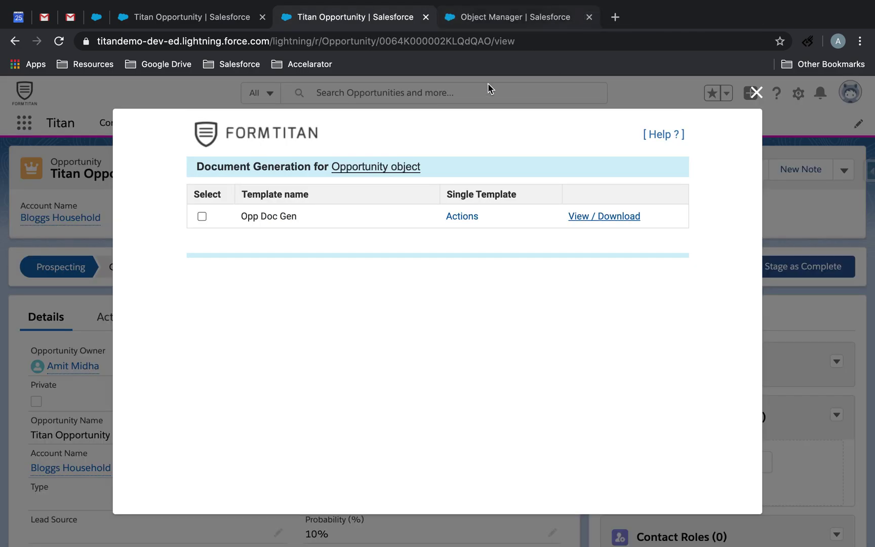
# Close the FormTitan Document Generation window and scroll through the Titan Opportunity record.
pyautogui.click(758, 92)
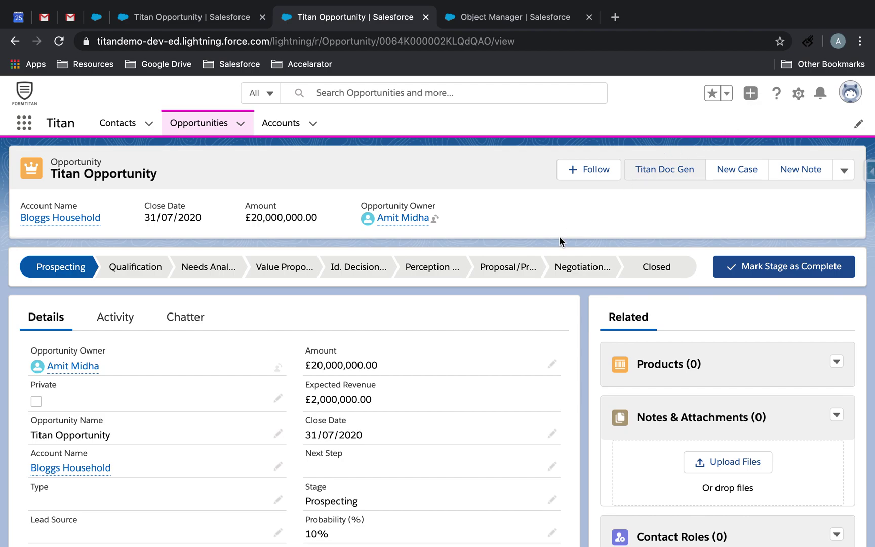
pyautogui.scroll(-5, 537, 259)
pyautogui.scroll(3, 538, 259)
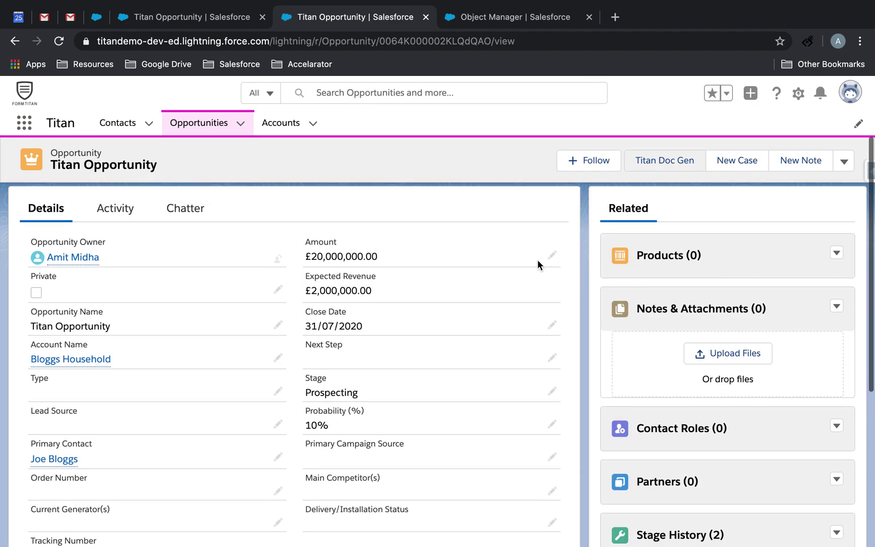
pyautogui.scroll(3, 538, 259)
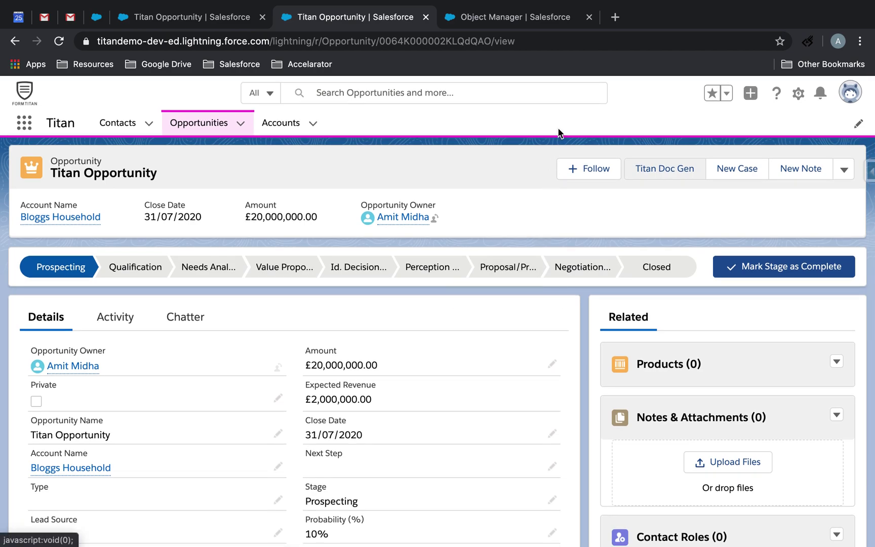